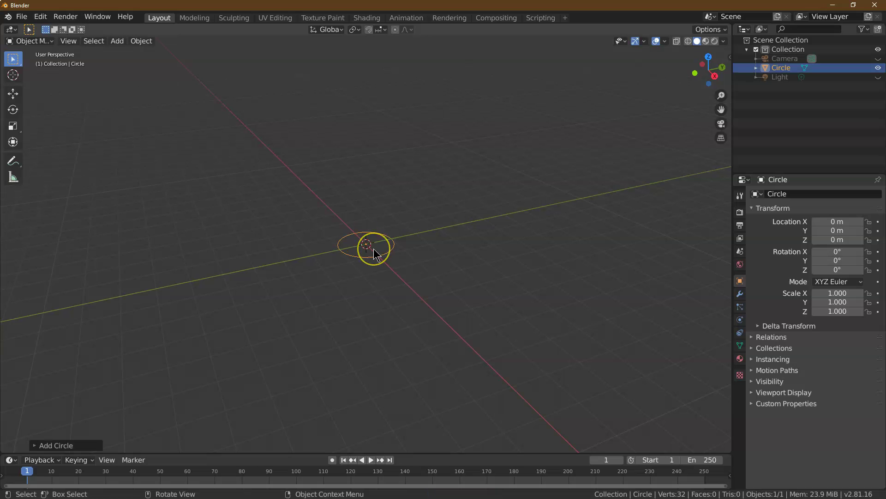
Set the circle's Y scale to 2 and switch it to Edit Mode.
left_click(827, 302)
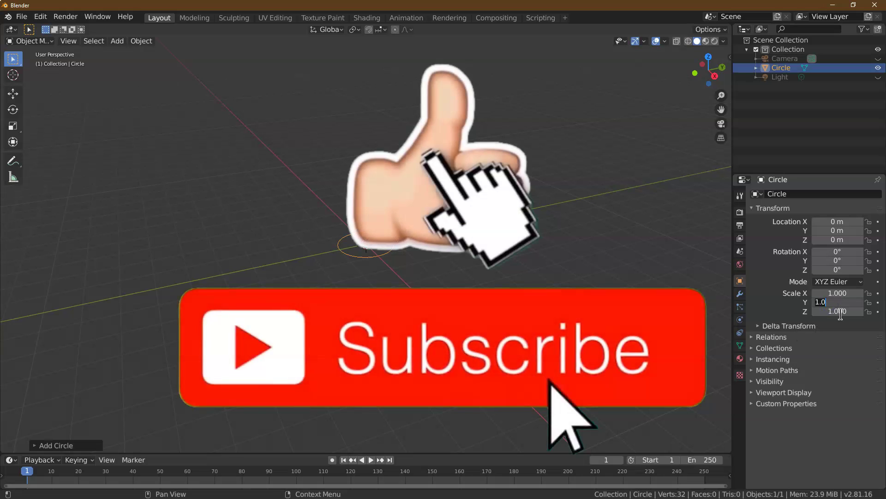
type("2")
key("Return")
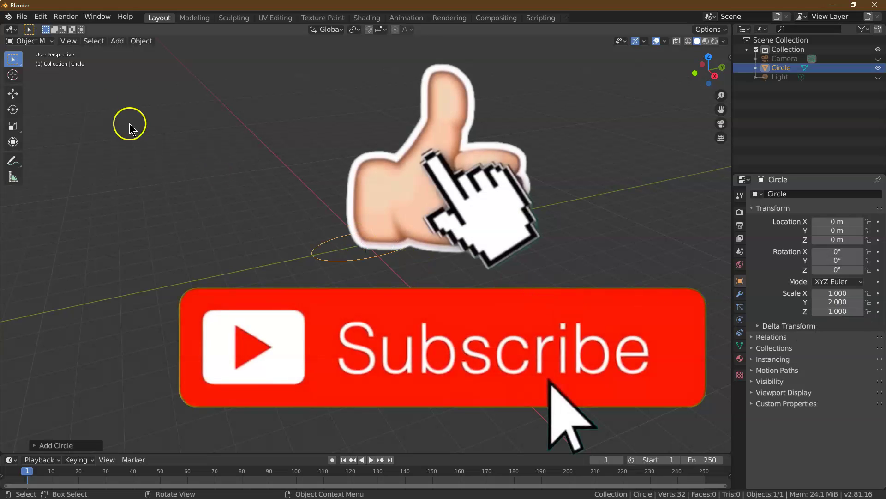
left_click(35, 42)
left_click(35, 61)
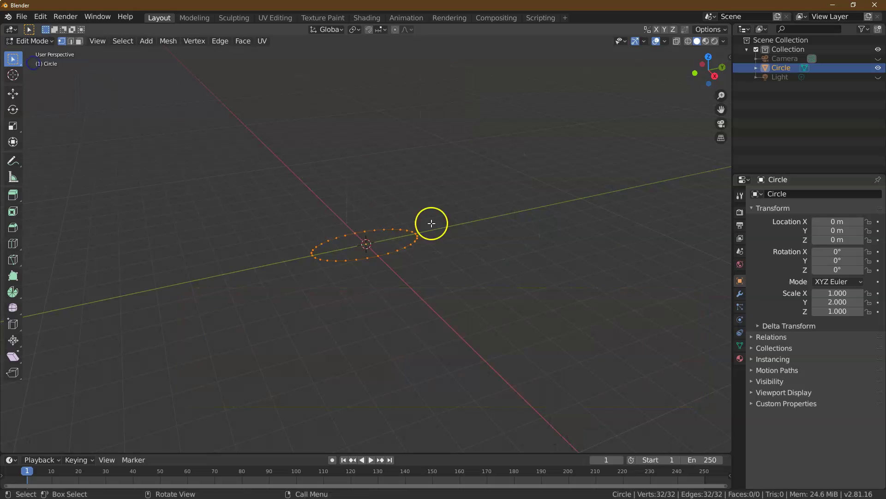
In top view, move the circle's topmost vertex 0.65 m along Y with smooth proportional editing at a size of 1.2.
left_click(709, 56)
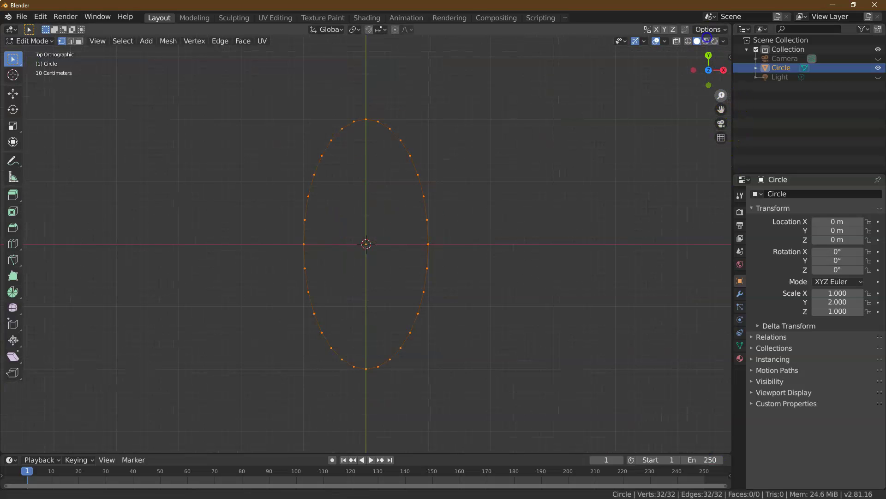
left_click(418, 110)
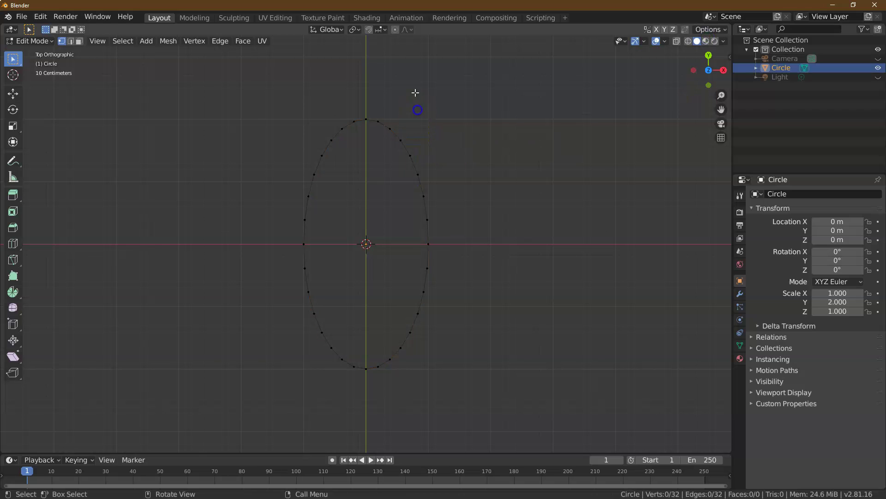
left_click(395, 29)
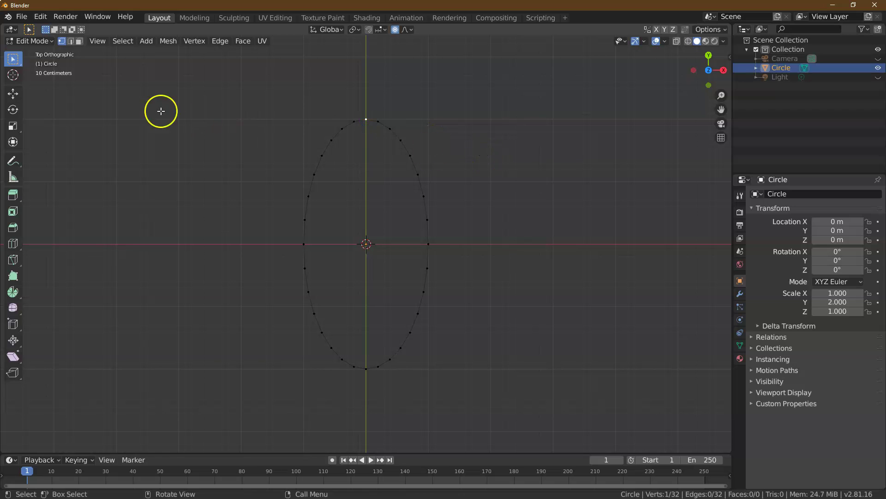
left_click(14, 98)
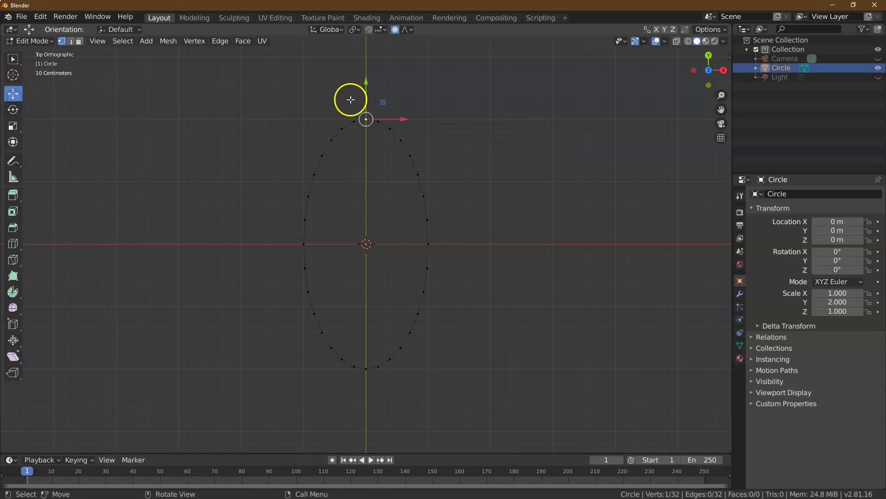
left_click_drag(366, 84, 365, 48)
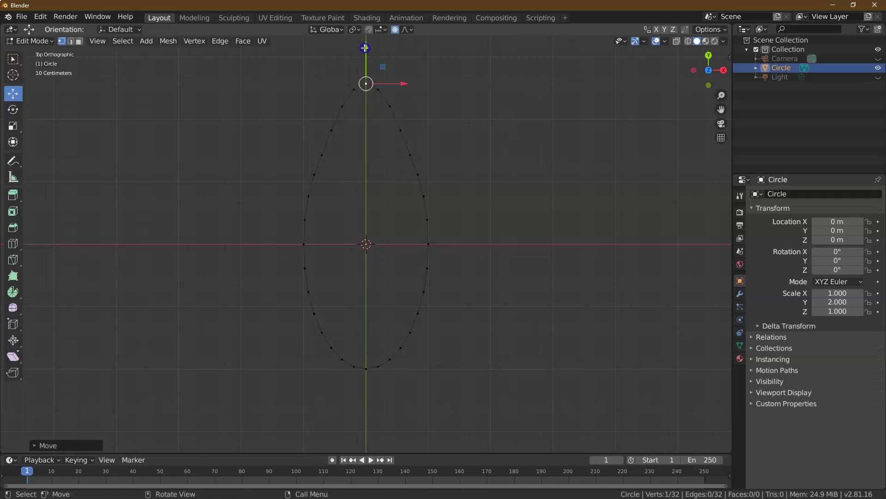
left_click(41, 446)
left_click(129, 372)
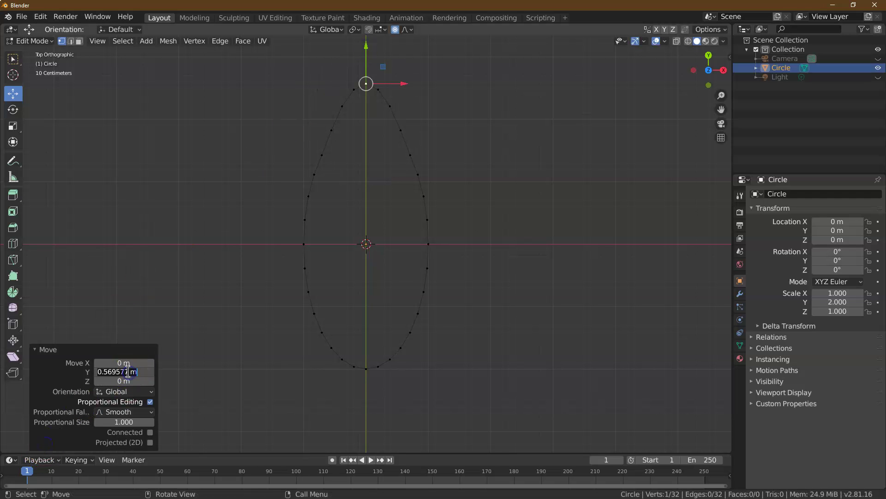
type(".65")
key("Return")
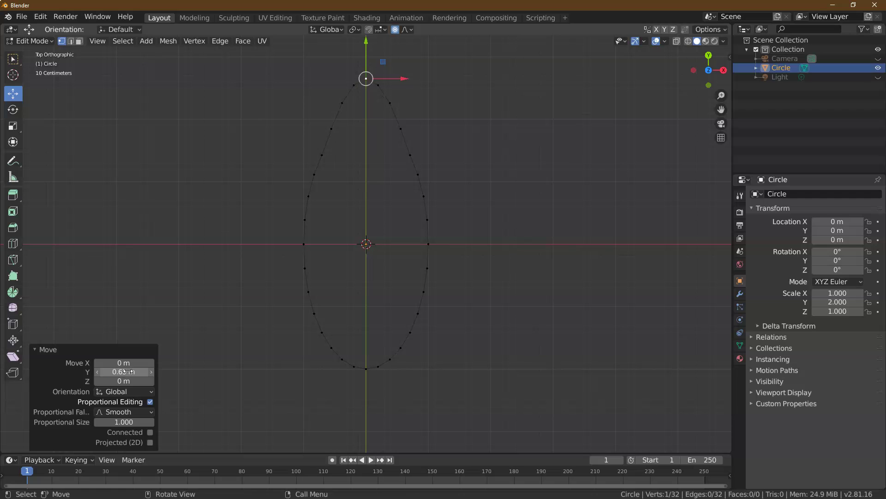
left_click(133, 423)
type("1.2")
key("Return")
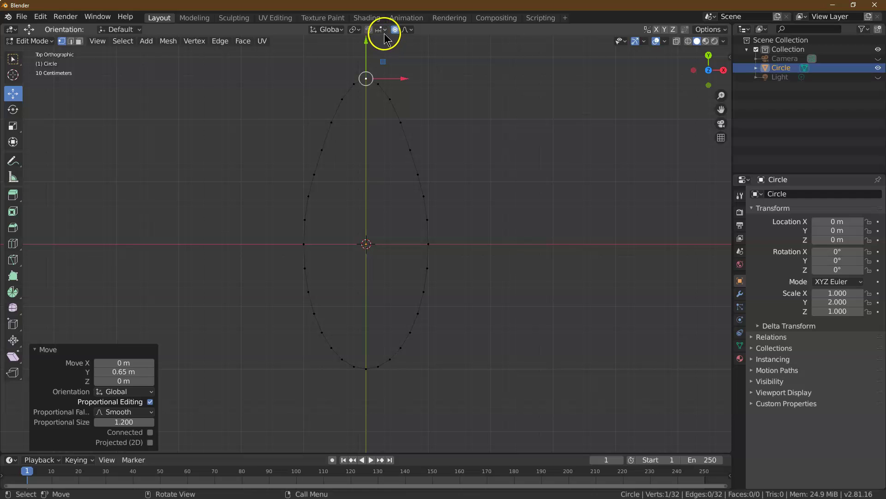
Turn off proportional editing and move the top vertex another 0.05 m along Y.
left_click(396, 30)
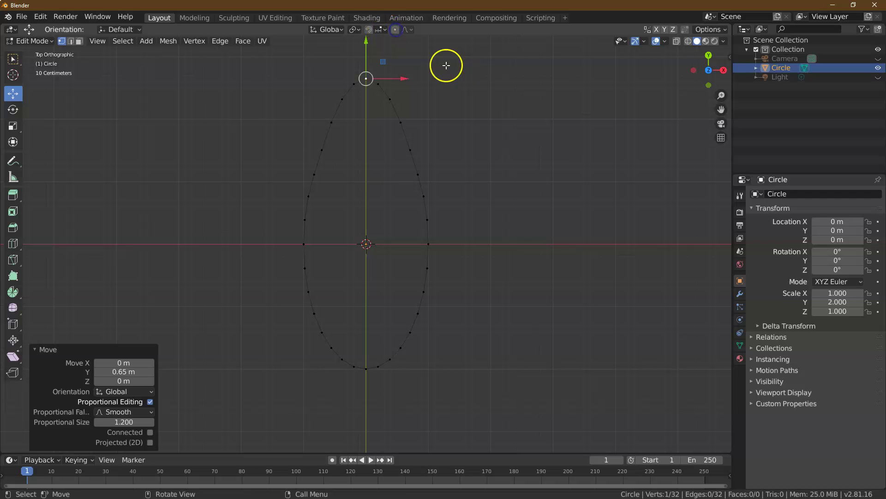
left_click_drag(367, 40, 368, 37)
left_click(136, 412)
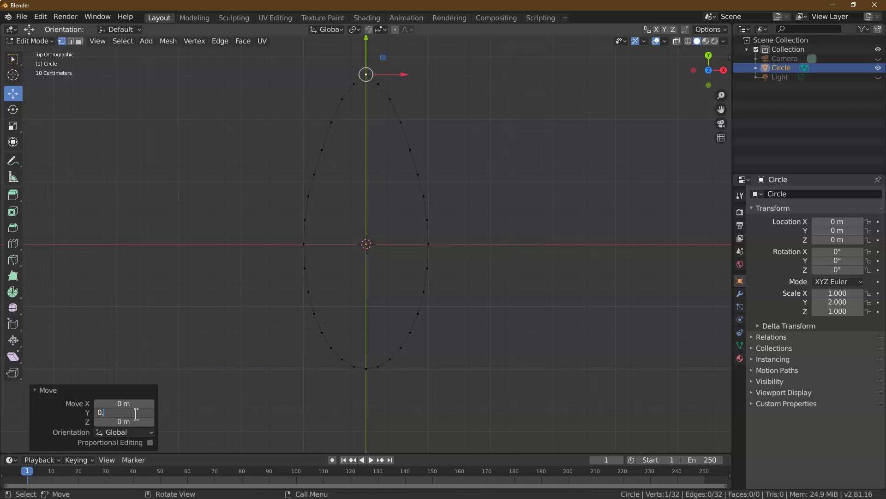
type("0.05")
key("Return")
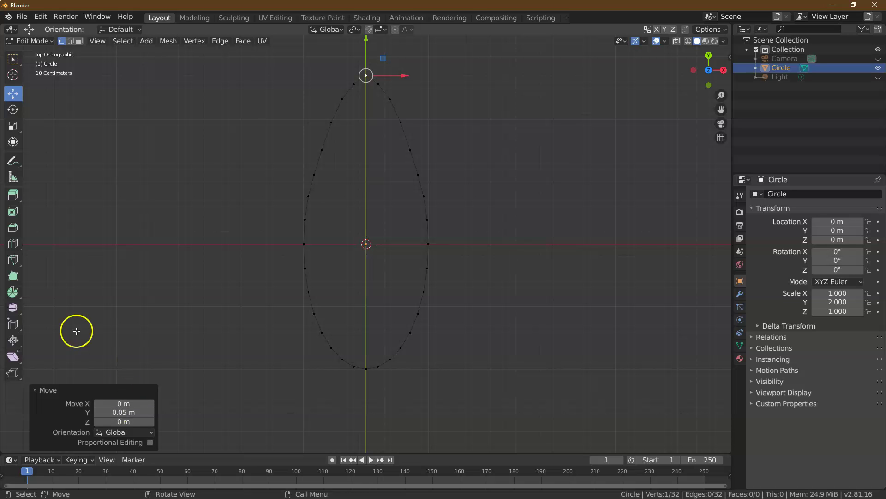
Move the bottommost vertex -0.2 m along Y with proportional editing enabled at a size of 0.9.
left_click(366, 366)
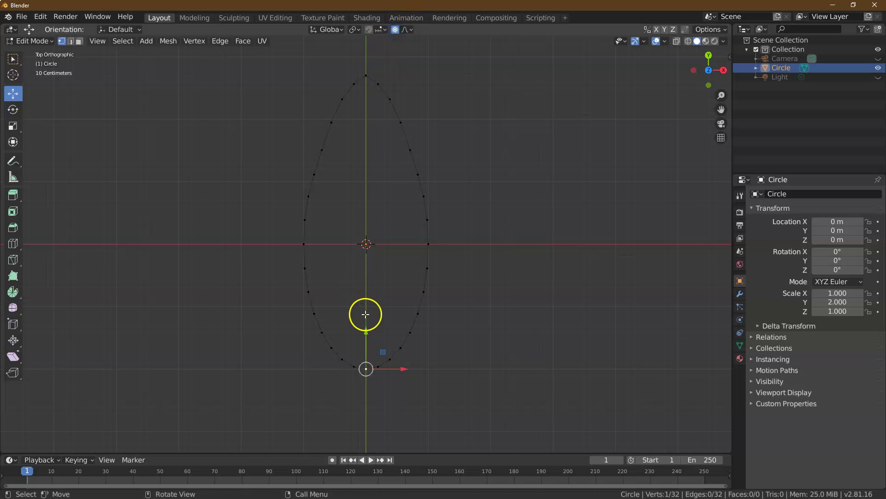
left_click_drag(366, 330, 365, 344)
left_click(144, 421)
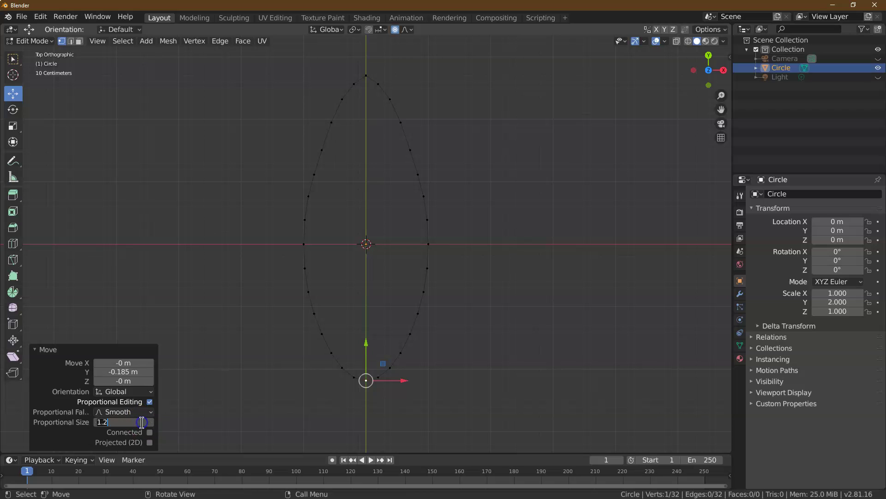
key("Return")
left_click(138, 371)
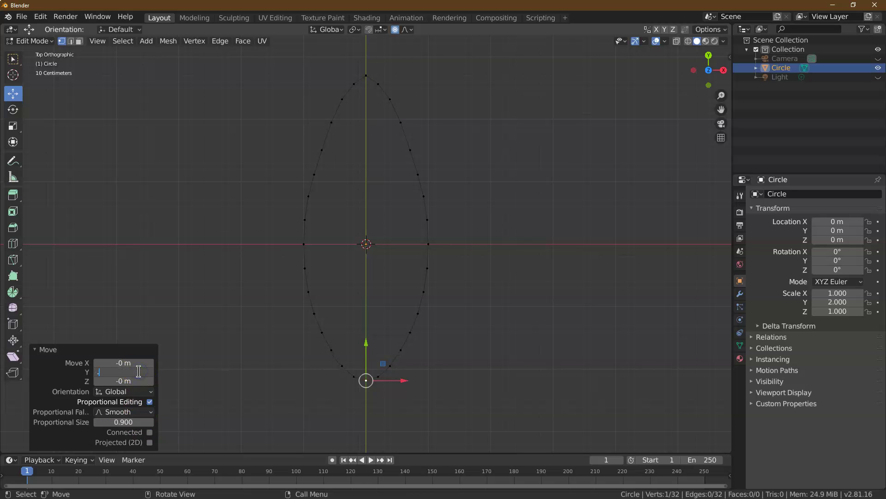
key("Return")
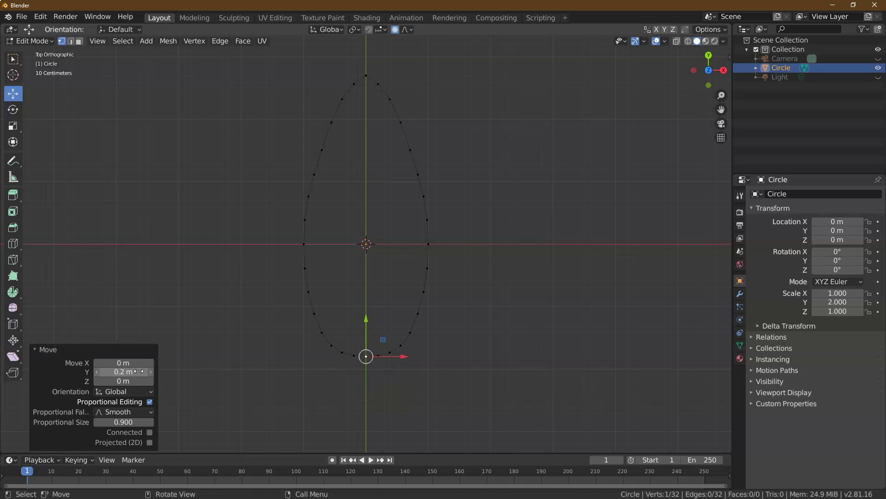
left_click(139, 371)
key("Return")
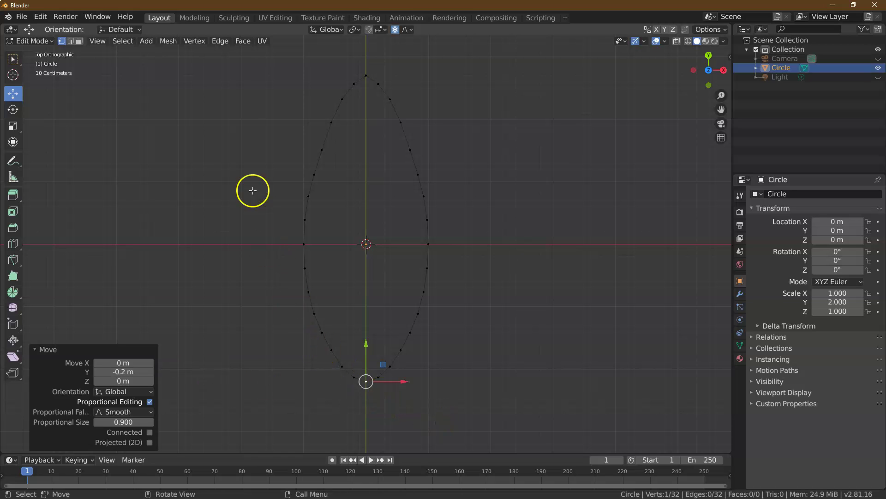
Select all vertices of the outline and fill it with Grid Fill.
left_click(12, 60)
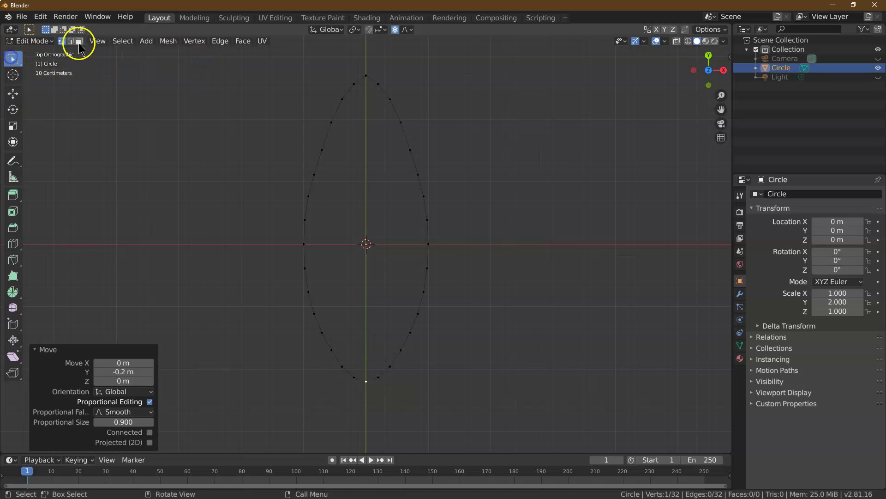
left_click(97, 41)
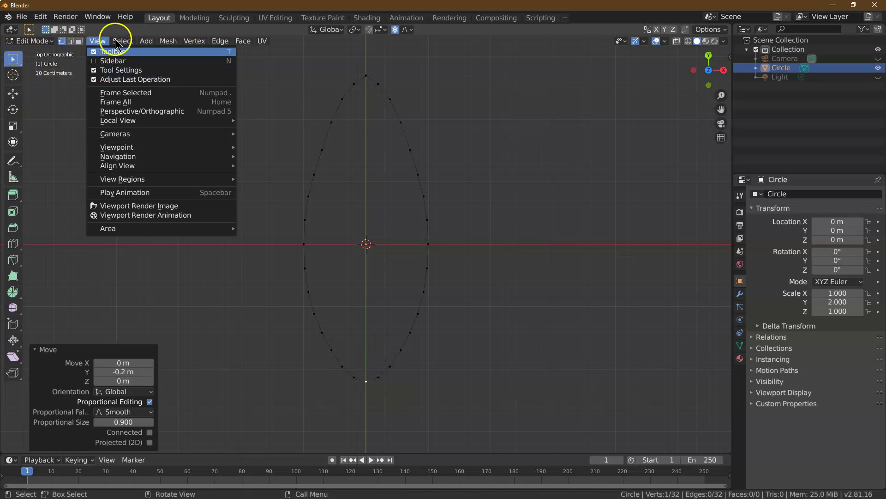
left_click(123, 41)
left_click(123, 41)
left_click(152, 54)
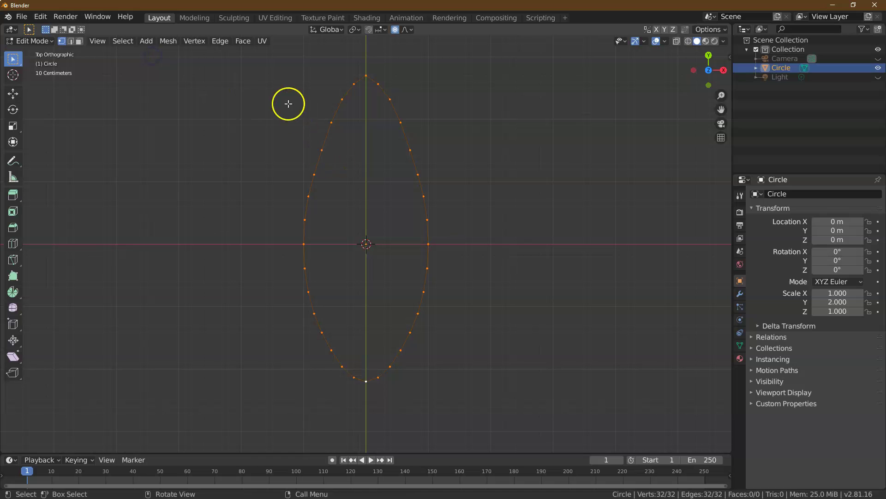
left_click(242, 41)
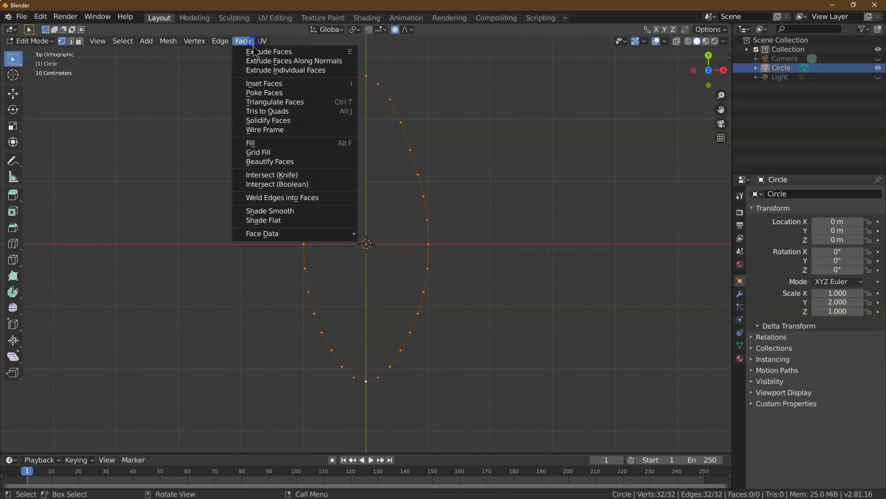
left_click(287, 152)
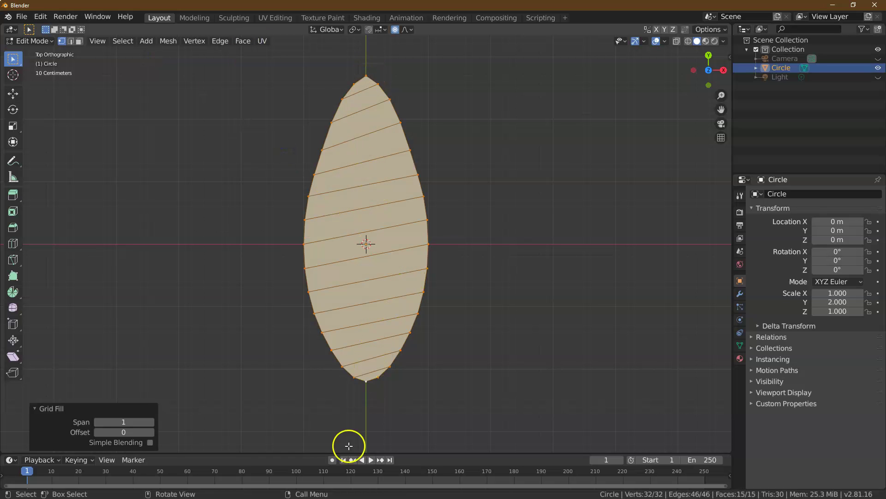
Set the grid fill's span to 6 and its offset to 5.
left_click(125, 423)
type("6")
key("Return")
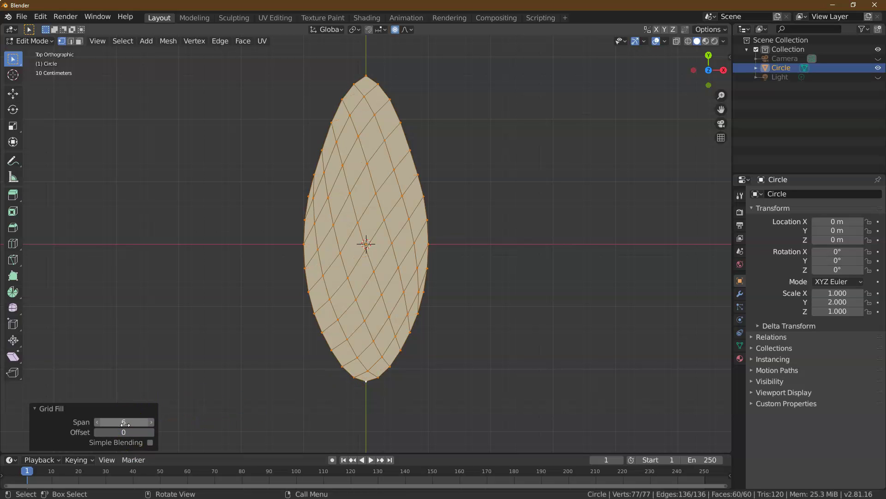
left_click(151, 433)
left_click(151, 432)
left_click(151, 433)
left_click(151, 433)
left_click(150, 433)
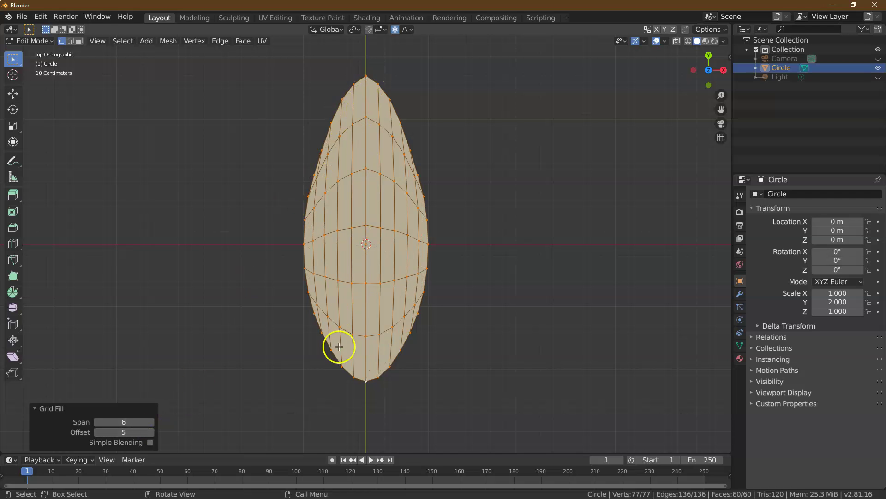
Select the central lengthwise edge loop and add an Offset Edge Loop Cut on both sides with a factor of 0.3.
left_click(72, 41)
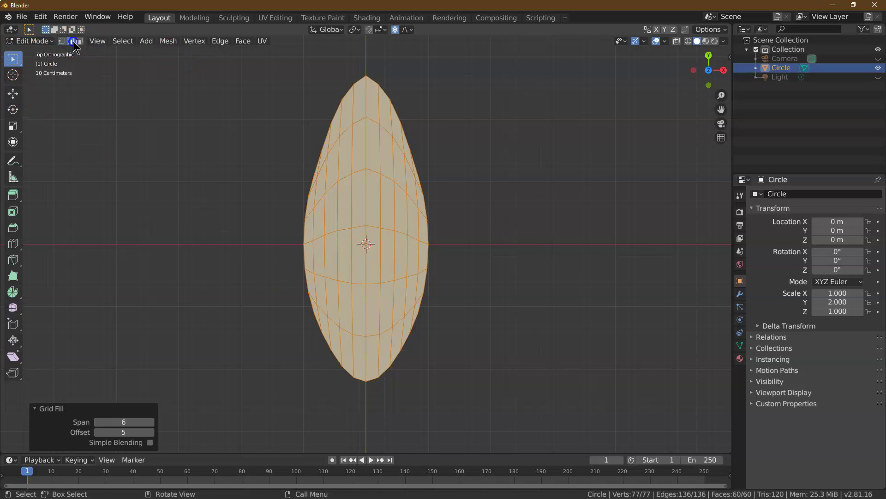
left_click(245, 150)
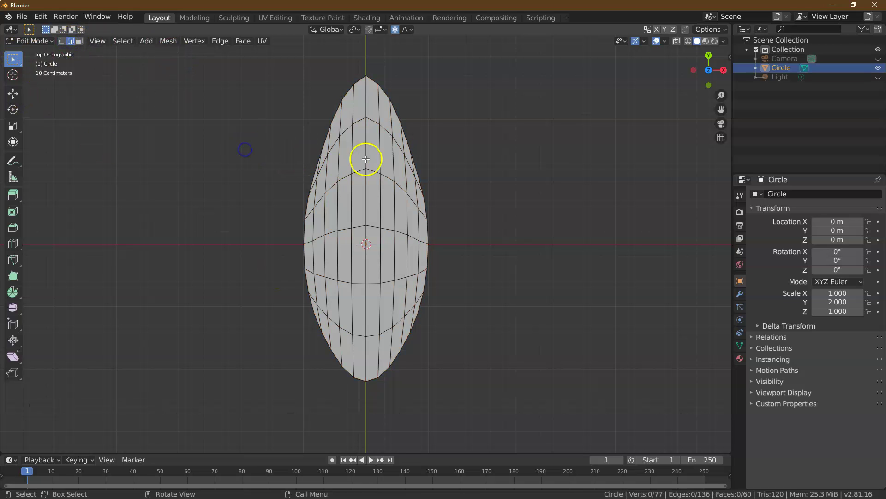
left_click(115, 42)
left_click(146, 182)
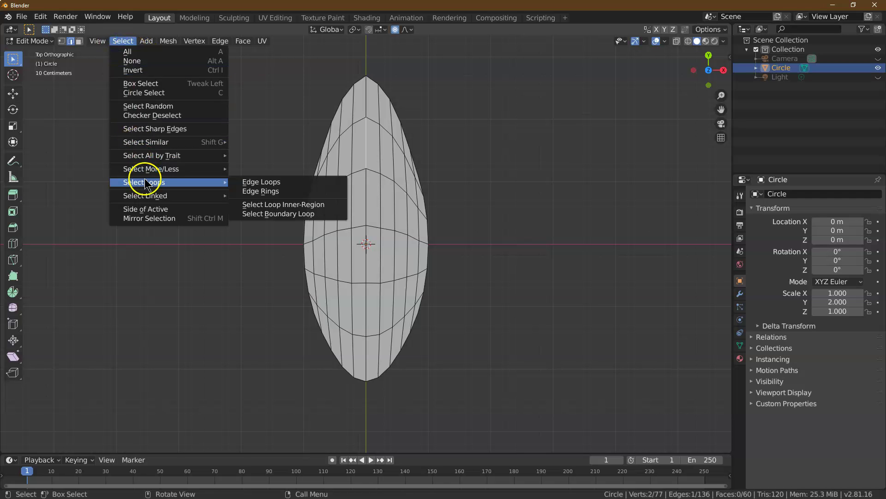
left_click(245, 182)
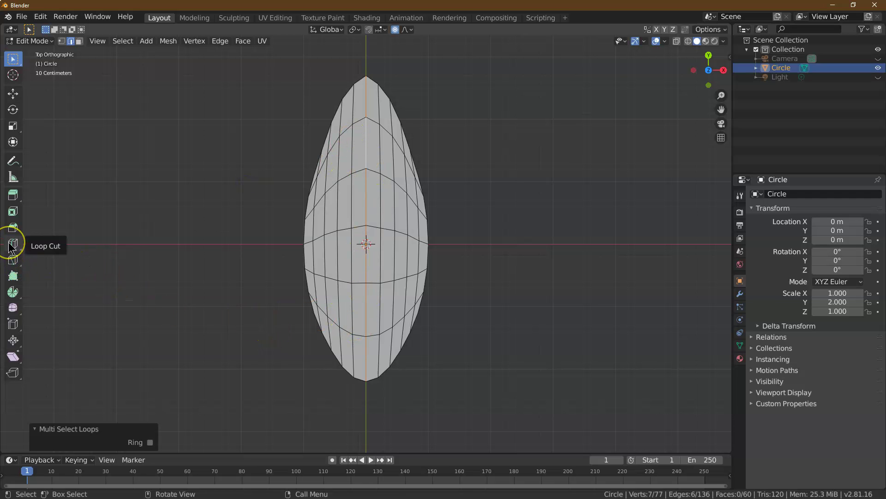
left_click_drag(12, 247, 37, 277)
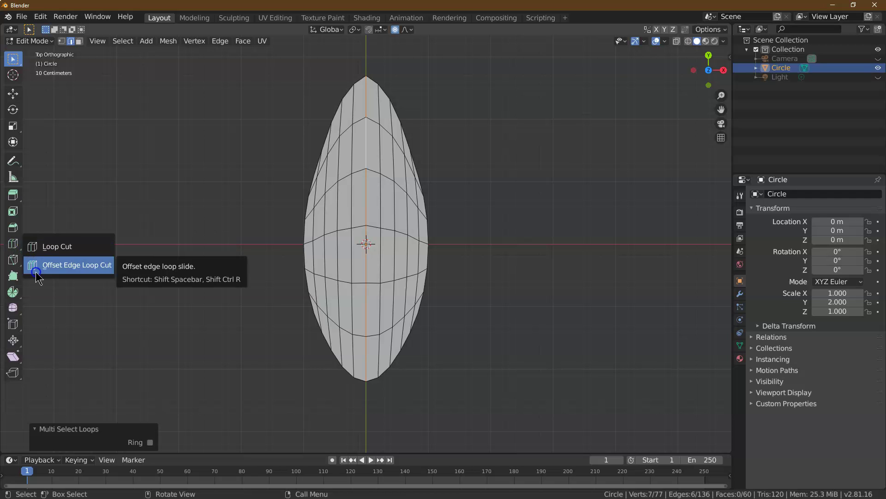
left_click_drag(37, 276, 37, 277)
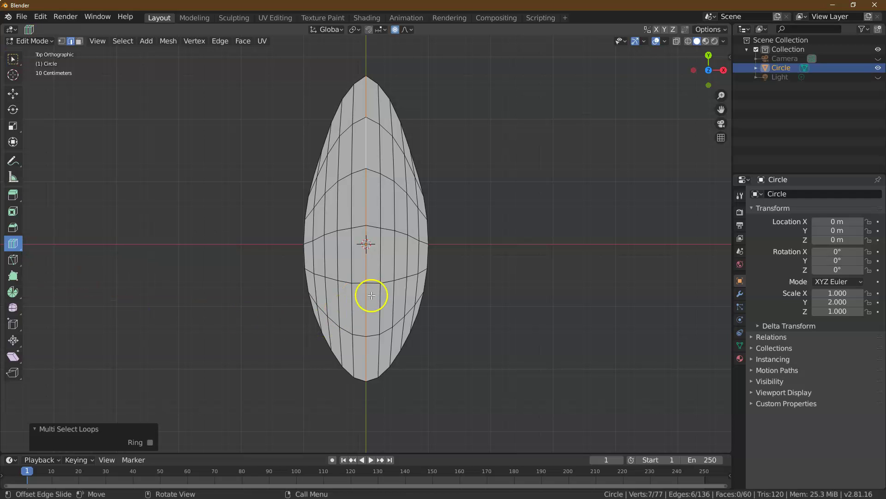
left_click_drag(362, 266, 360, 298)
left_click(119, 401)
type(".3")
key("Return")
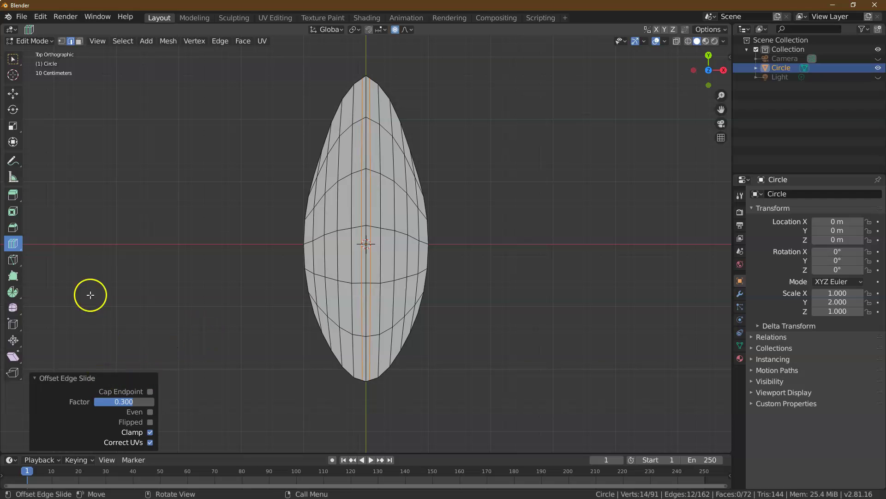
Select the three vertices at the bottom end of the leaf's central strip in vertex select mode.
left_click(63, 42)
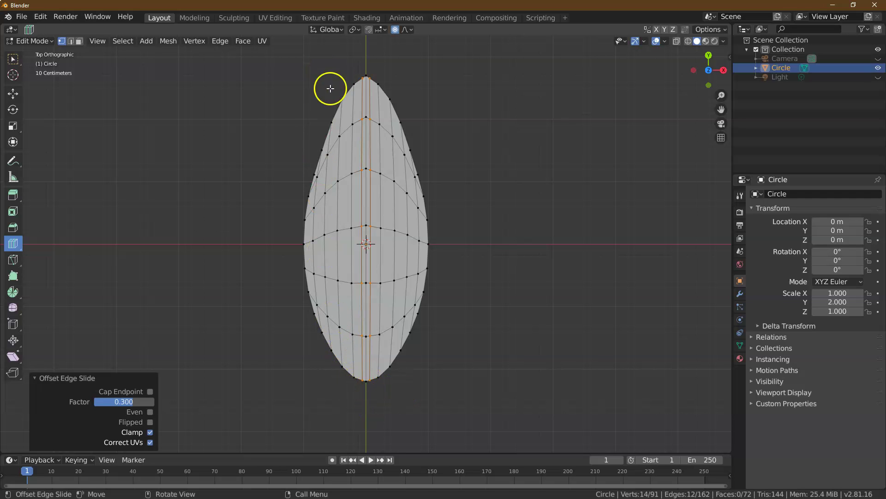
left_click_drag(344, 406, 350, 384)
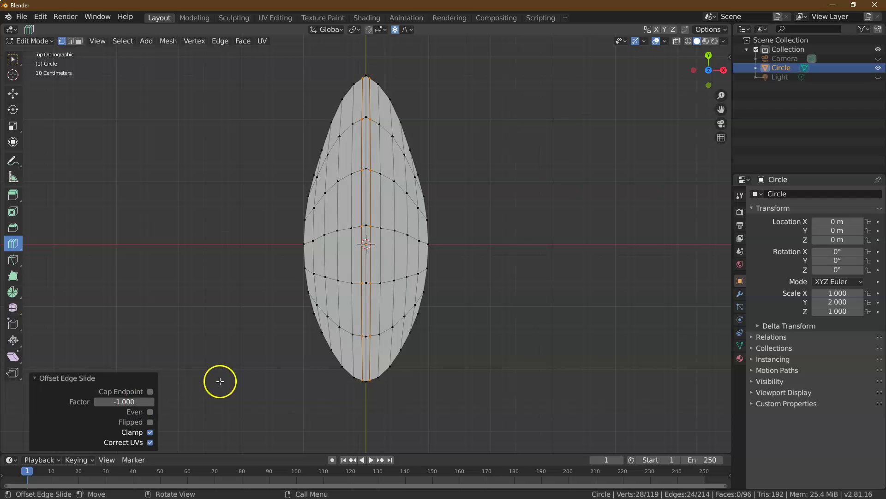
left_click(14, 59)
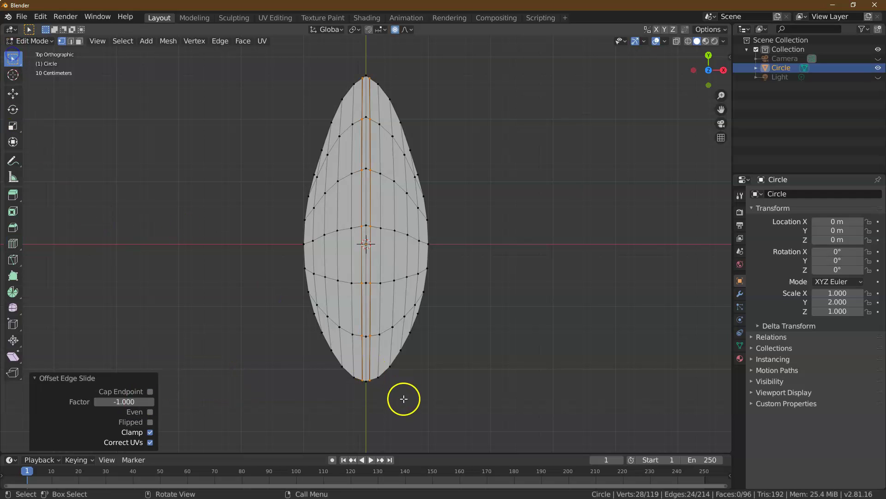
left_click(366, 396)
left_click(371, 397)
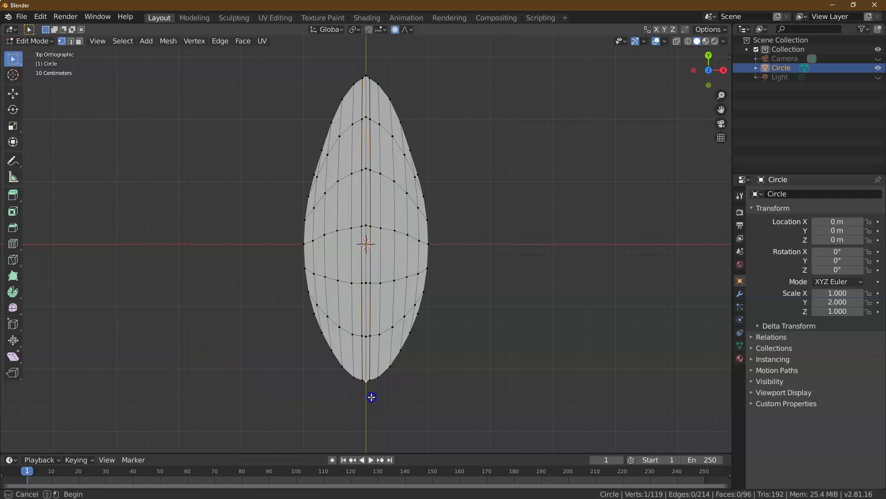
left_click_drag(358, 379, 356, 377)
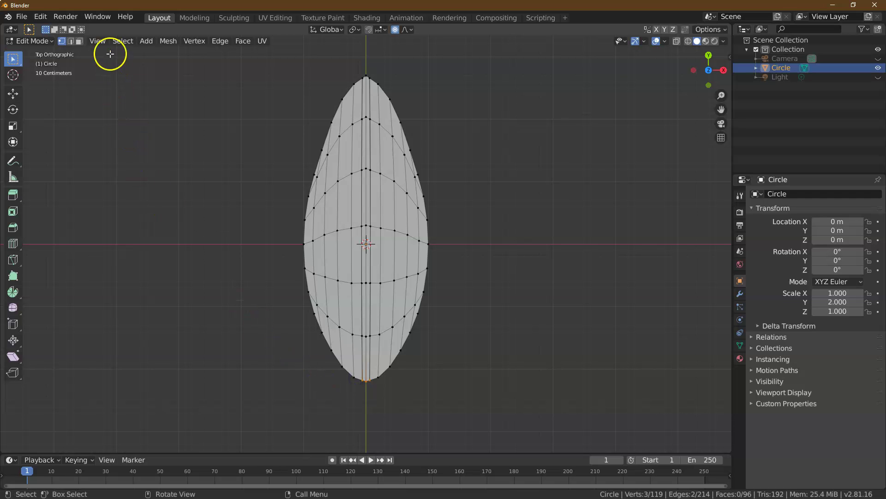
Extrude the two edges at the leaf's bottom end about -0.94 m along Y to form a stem.
left_click(69, 42)
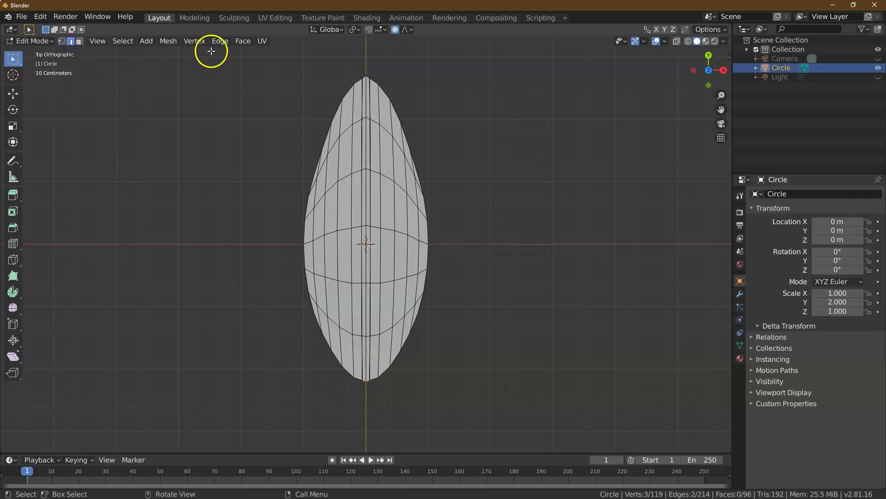
left_click(239, 40)
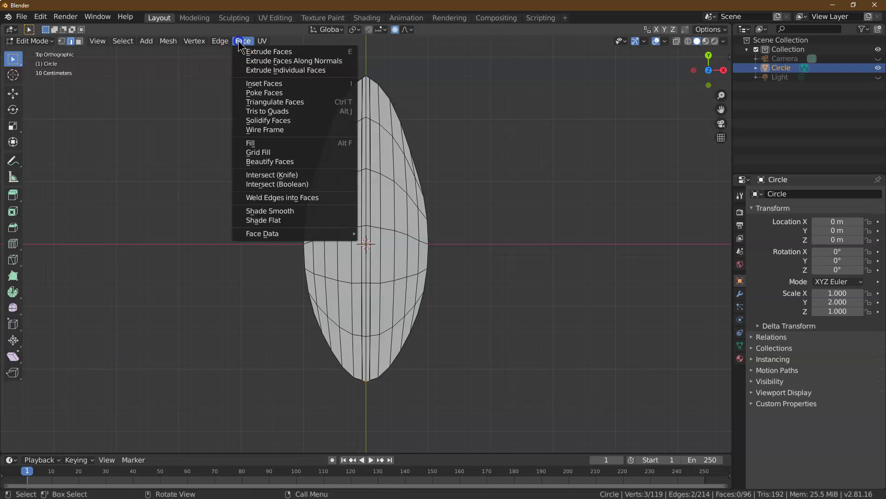
left_click(281, 52)
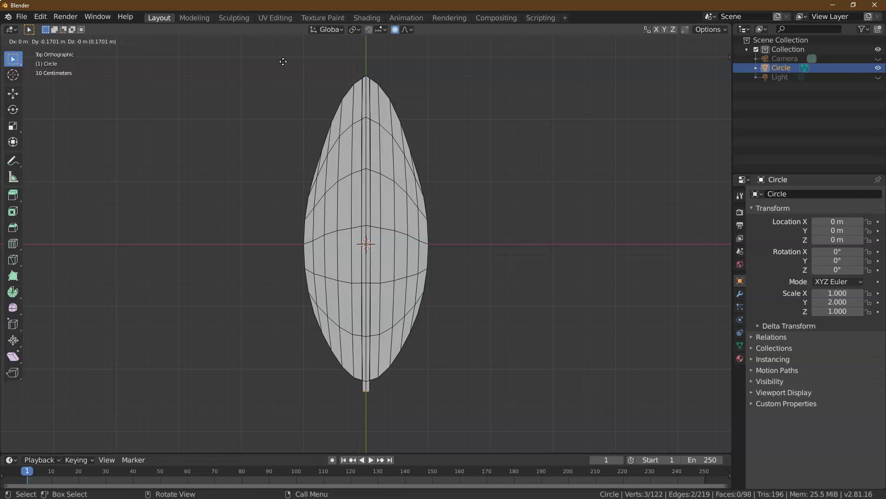
key("y")
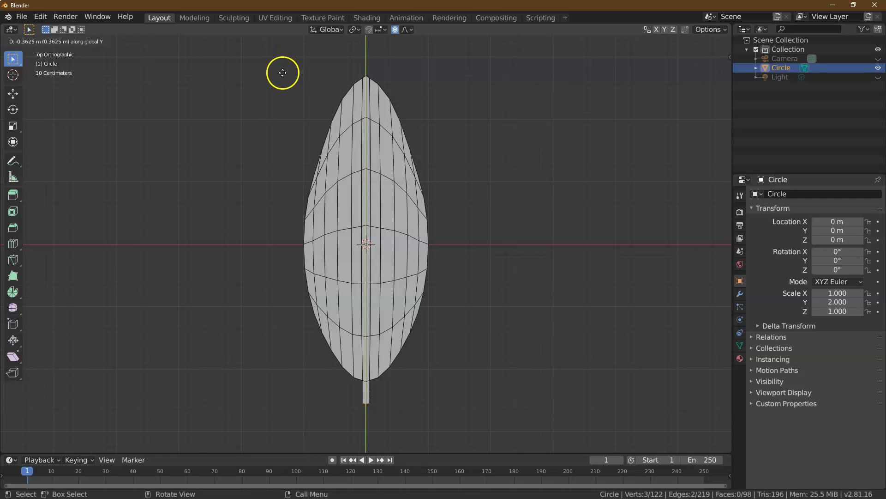
left_click(279, 109)
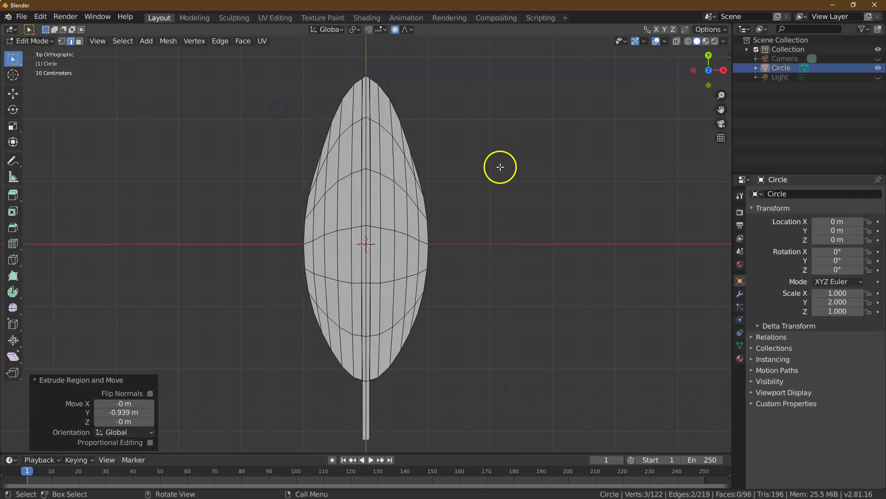
Set the stem extrusion's move distance to 0 m along X and -1 m along Y.
left_click(131, 402)
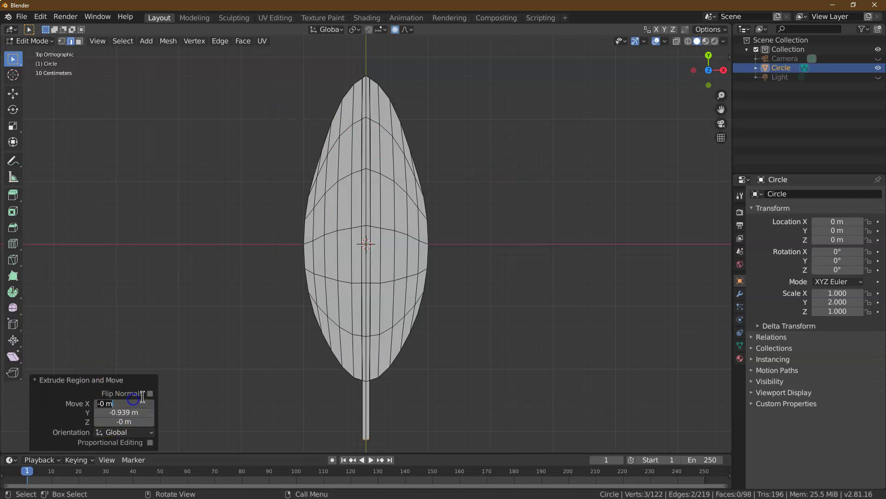
type("0")
key("Tab")
type("1")
key("Tab")
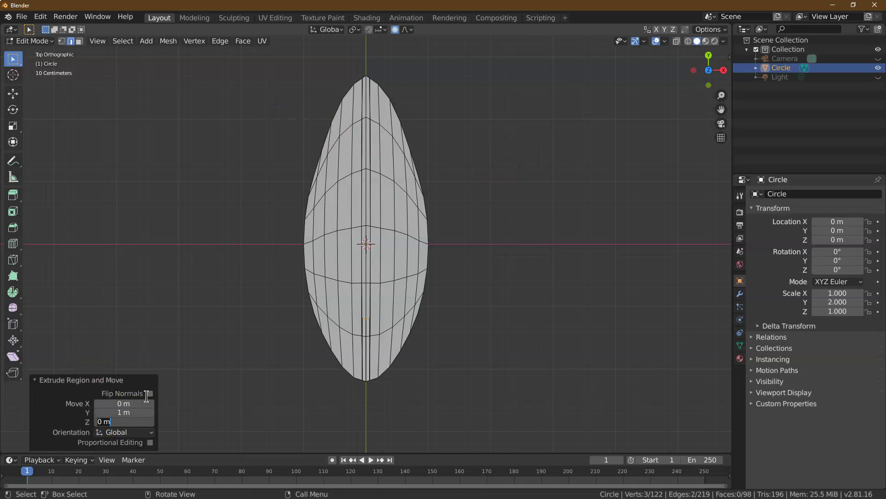
key("Return")
left_click(134, 413)
type("-1")
key("Tab")
key("Return")
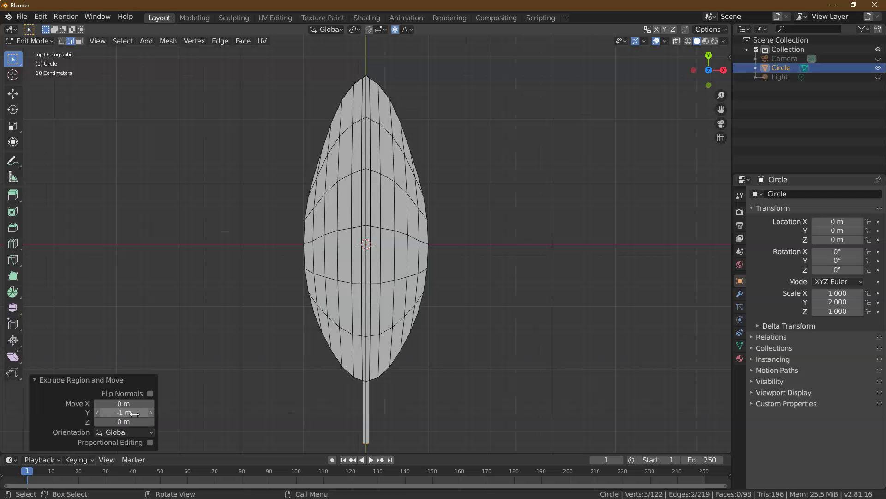
Select the edges at the free end of the stem and activate the Scale tool.
left_click(554, 226)
left_click_drag(710, 72, 675, 418)
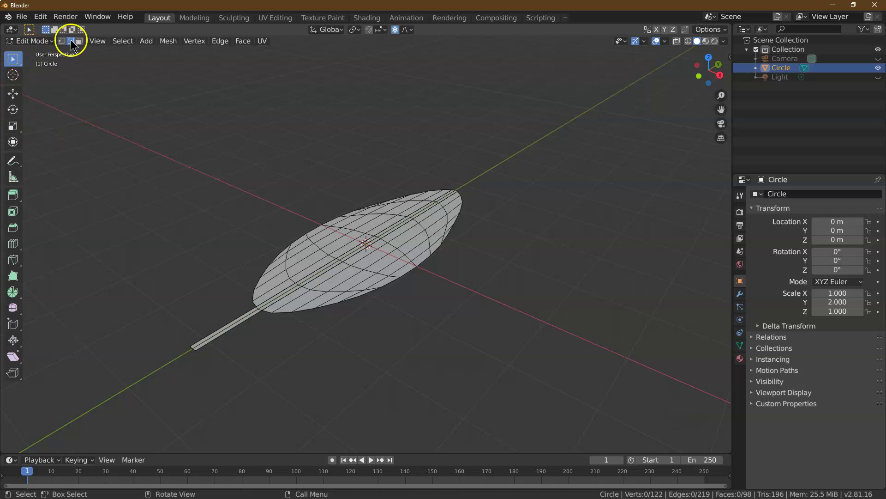
left_click_drag(163, 336, 202, 363)
left_click(13, 126)
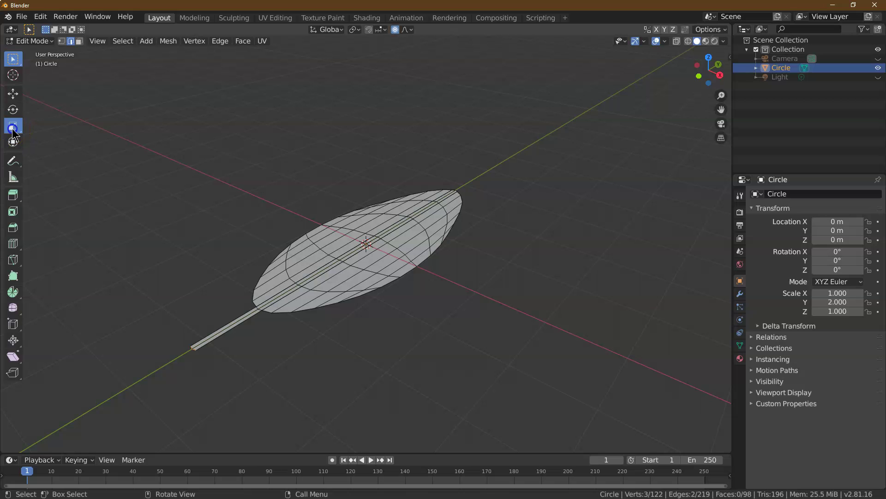
Try to scale the stem's end edges to about 0.73 with a proportional size of 1, and undo.
left_click_drag(233, 360, 221, 357)
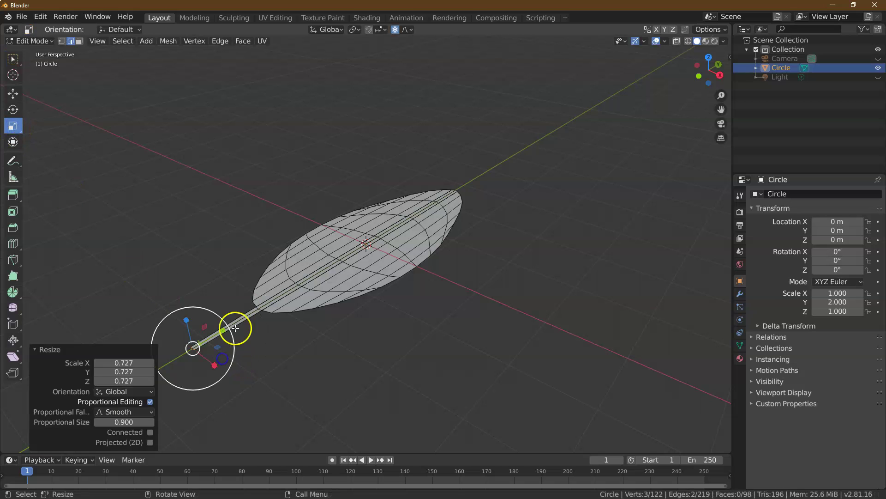
left_click(137, 421)
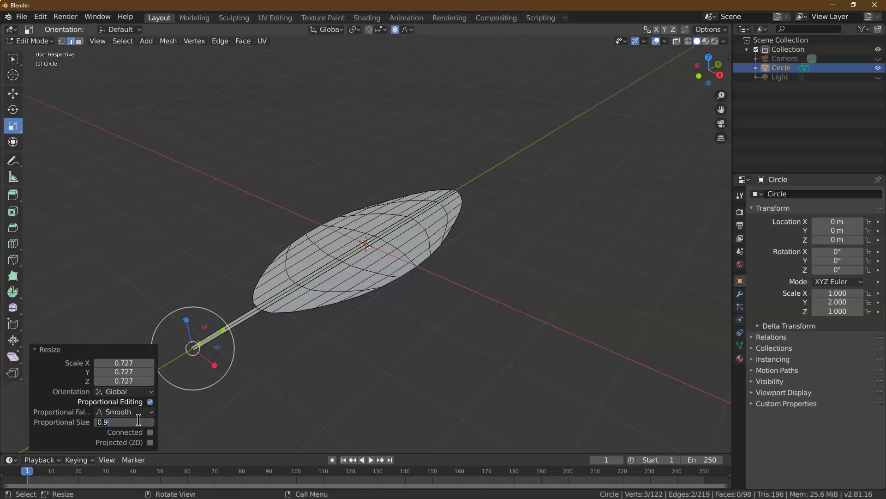
type("1")
key("Return")
left_click(124, 107)
left_click(41, 18)
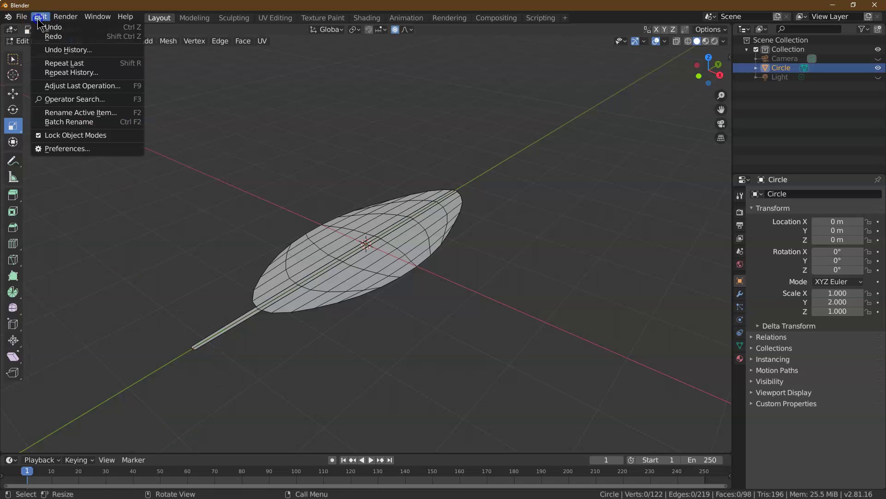
left_click(48, 27)
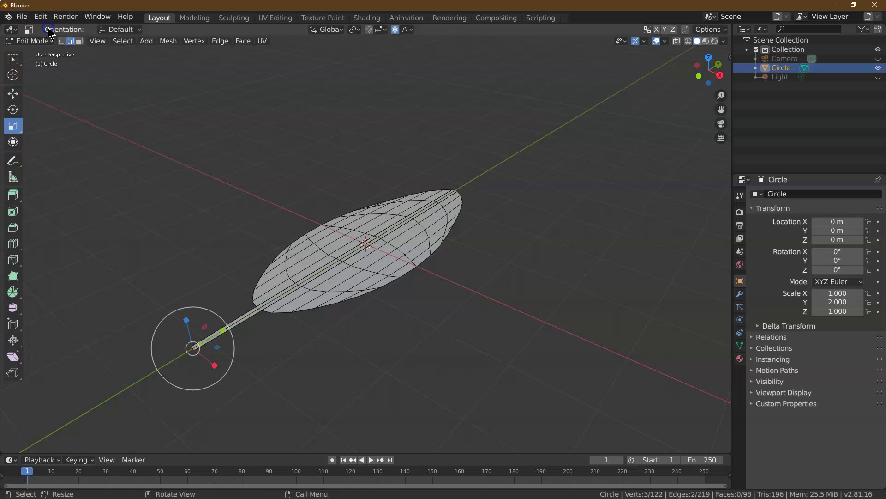
Turn off proportional editing and uniformly scale down the stem's end edges to taper the stem.
left_click(395, 30)
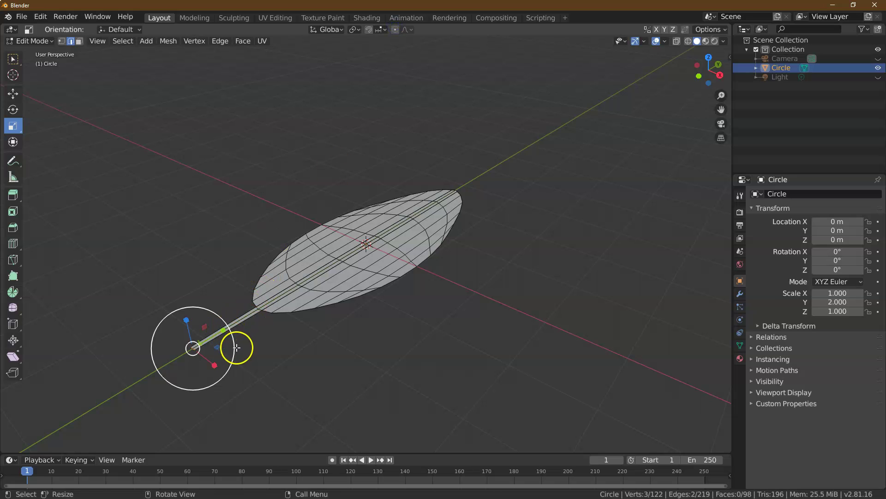
key("s")
key("o")
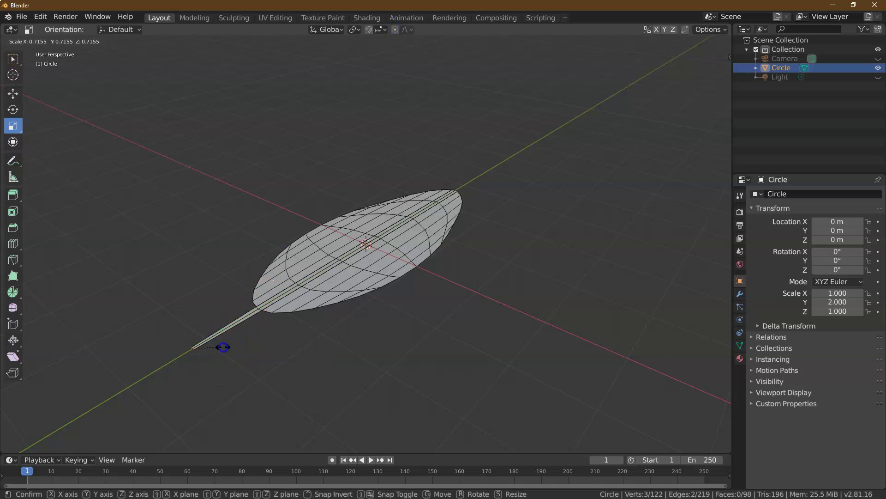
left_click(223, 347)
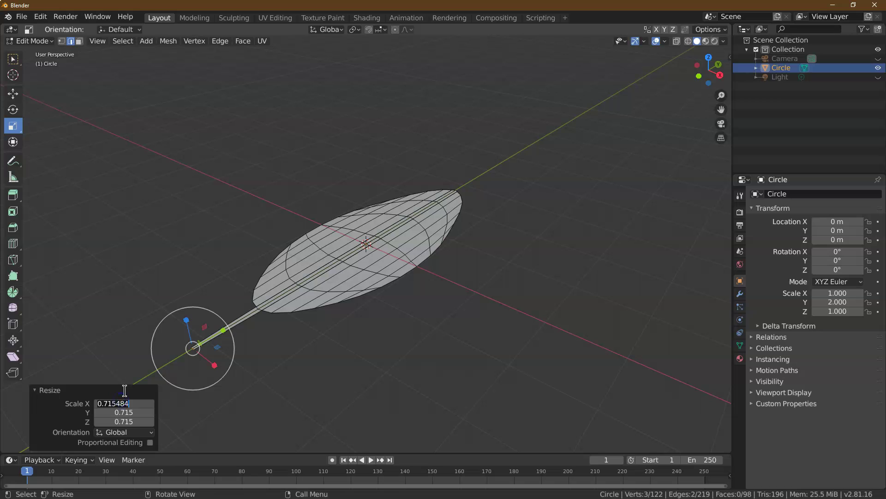
key("Return")
left_click(193, 218)
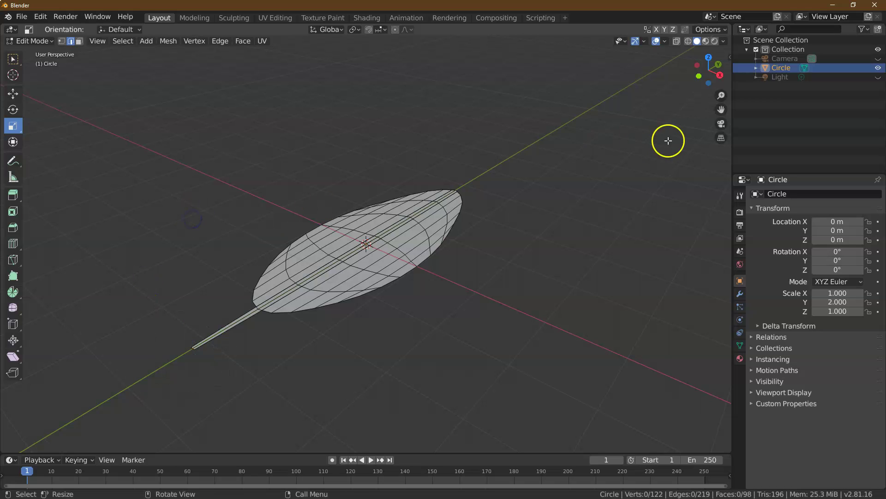
Select the three vertices at the stem's end together with the vertex at the leaf's opposite tip.
left_click(707, 56)
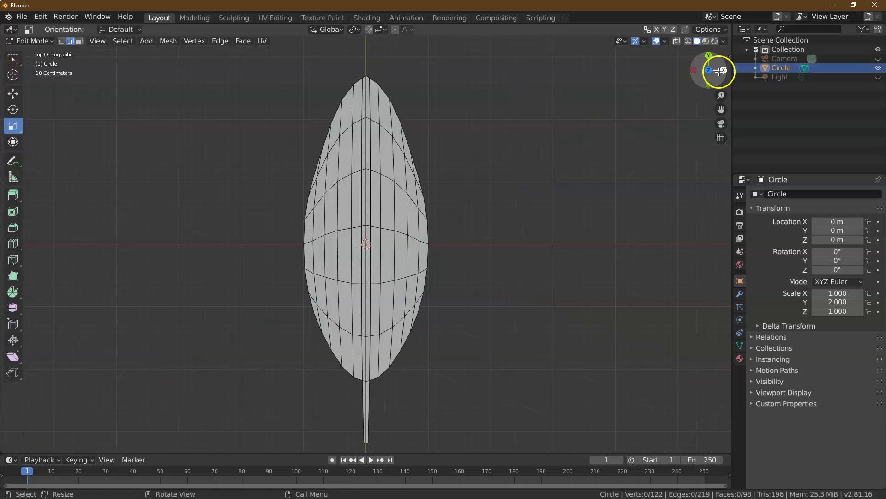
left_click_drag(721, 109, 623, 406)
left_click(12, 58)
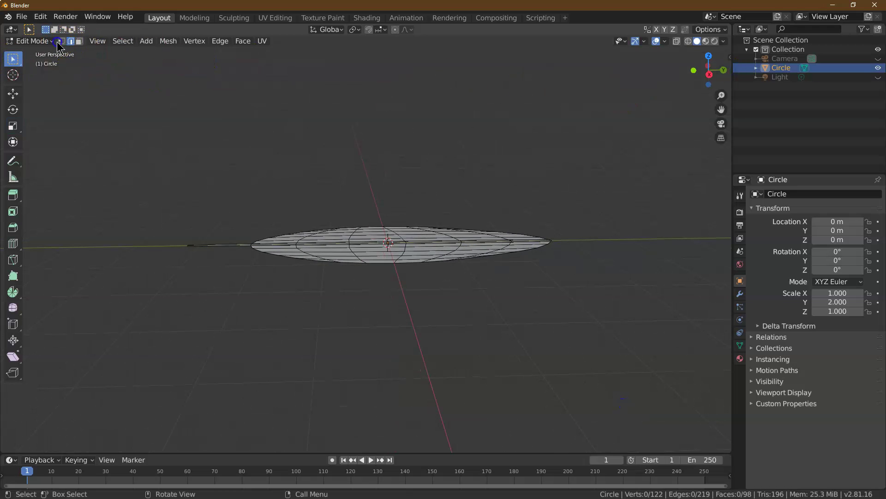
left_click(59, 42)
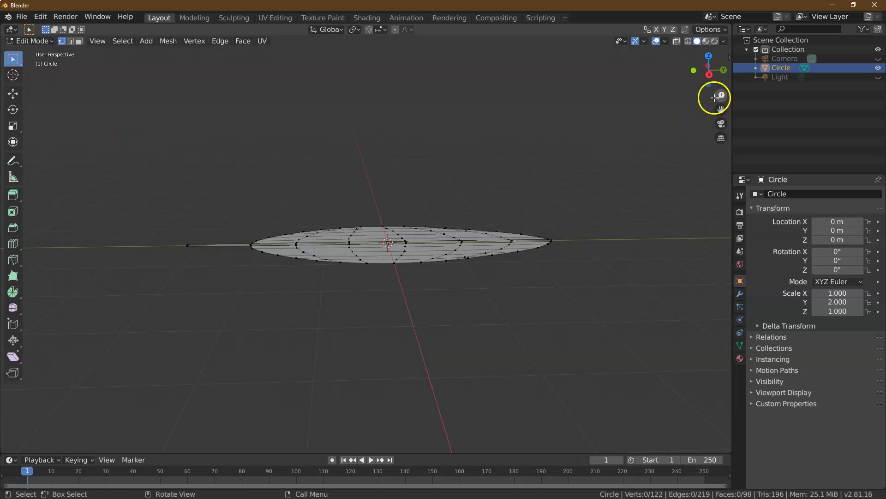
left_click_drag(706, 83, 707, 118)
left_click_drag(176, 212, 219, 280)
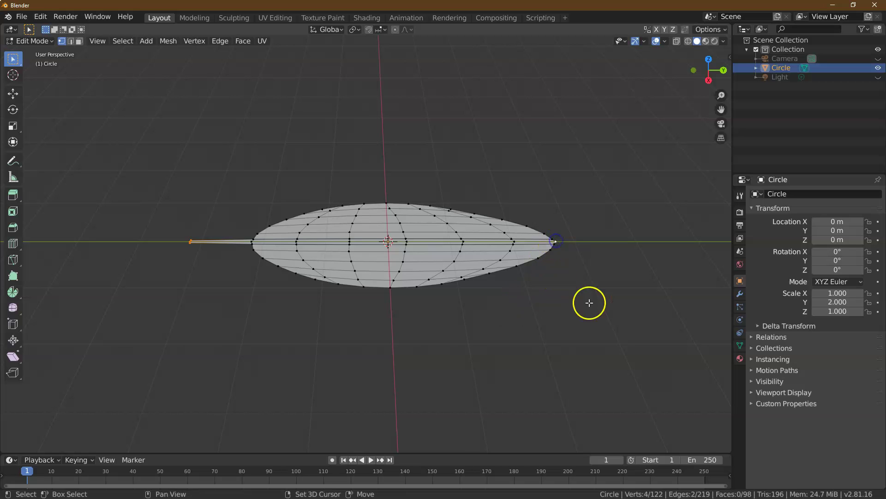
Move the stem-end and leaf-tip vertices about -0.518 m along Z in the right view with proportional editing enabled.
left_click(709, 80)
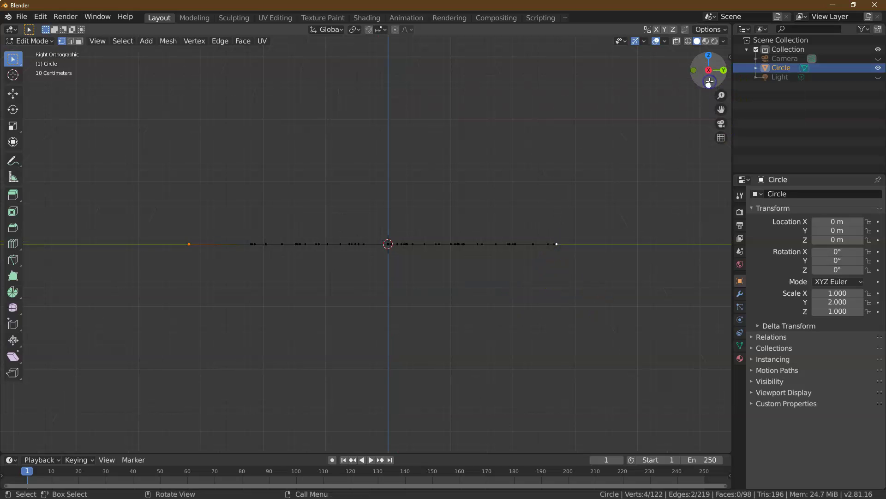
left_click(396, 30)
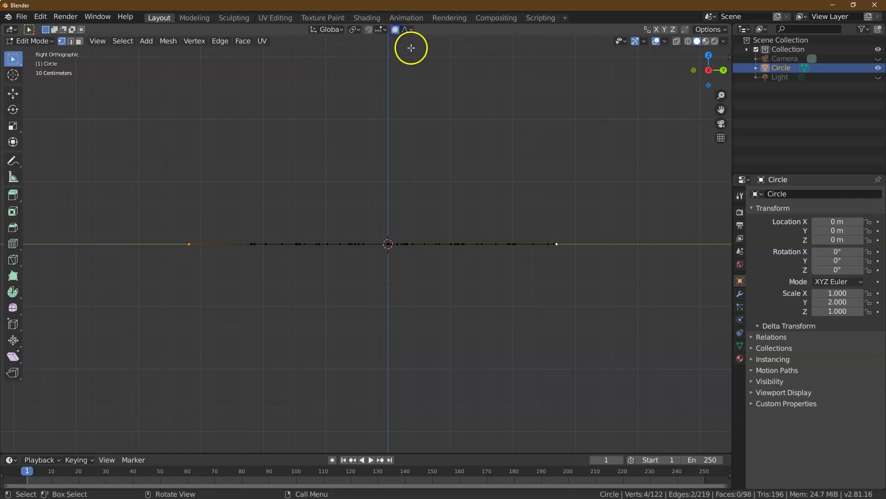
left_click(13, 93)
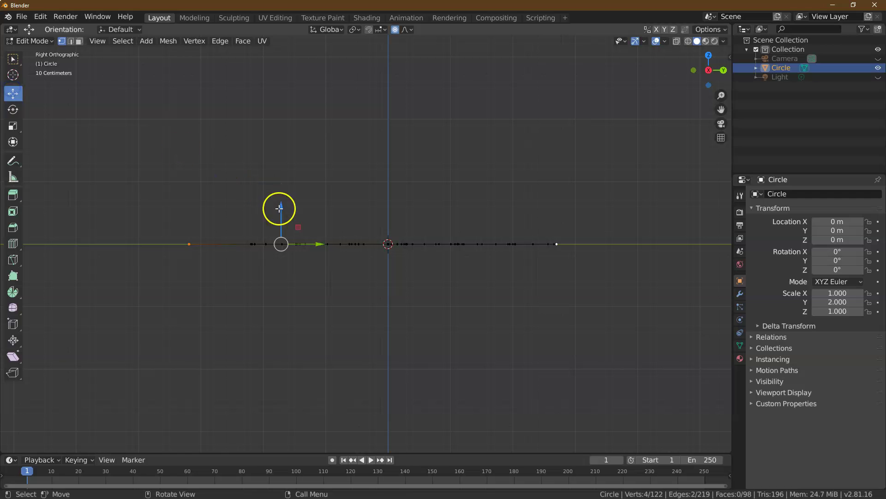
left_click_drag(282, 206, 270, 241)
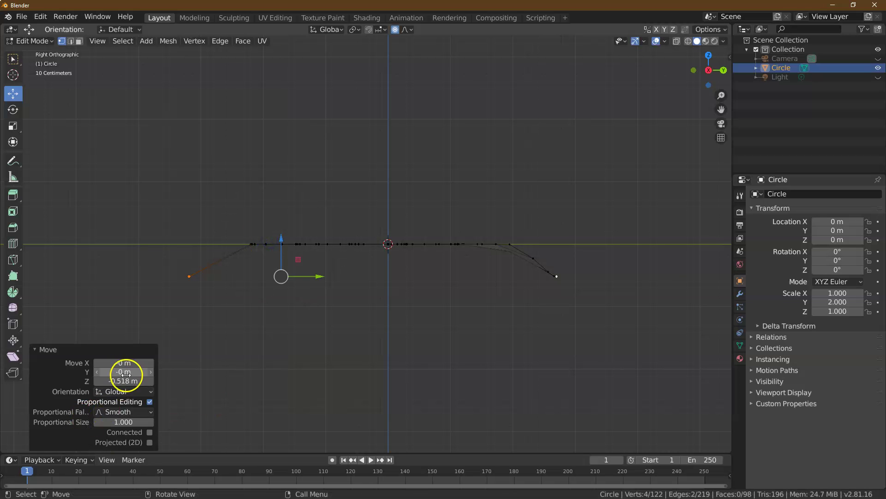
Set the proportional size of the downward move to 2.6.
left_click(119, 421)
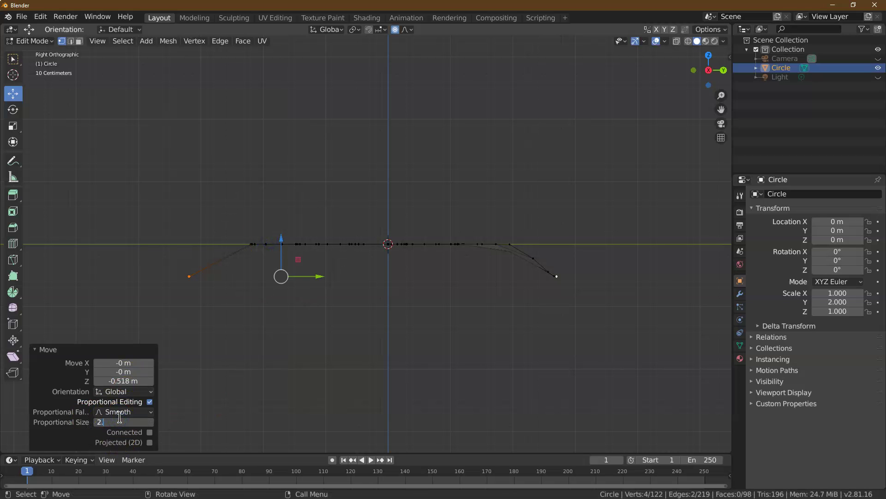
key("Return")
left_click(124, 422)
key("Return")
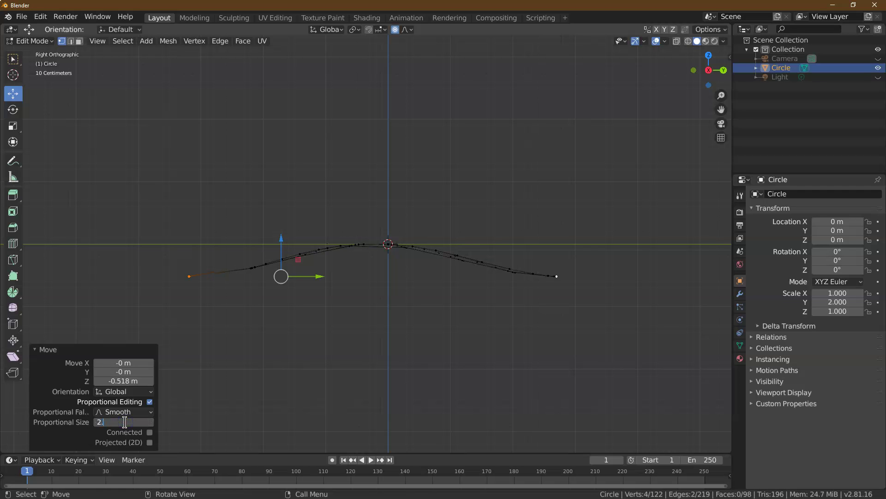
type("0")
key("Return")
left_click(124, 422)
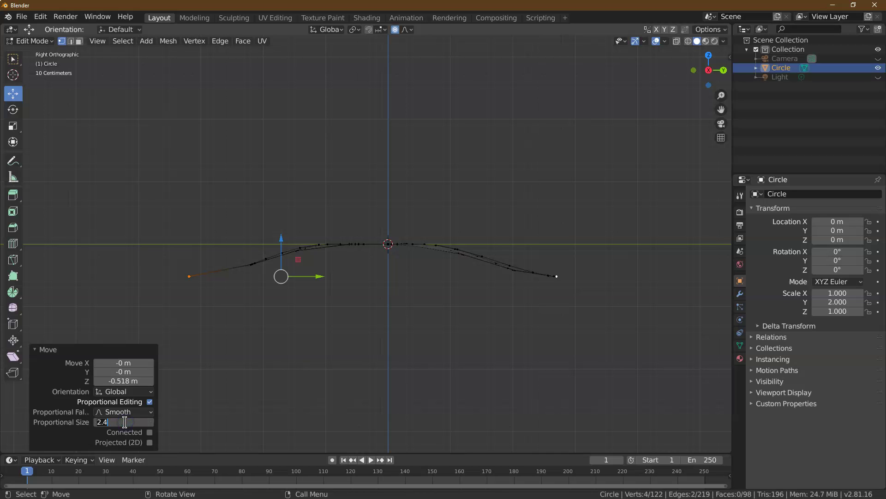
type("3")
key("Return")
Set the Z movement of the stem-end and leaf-tip vertices to -0.5 m and clear the selection.
left_click(129, 380)
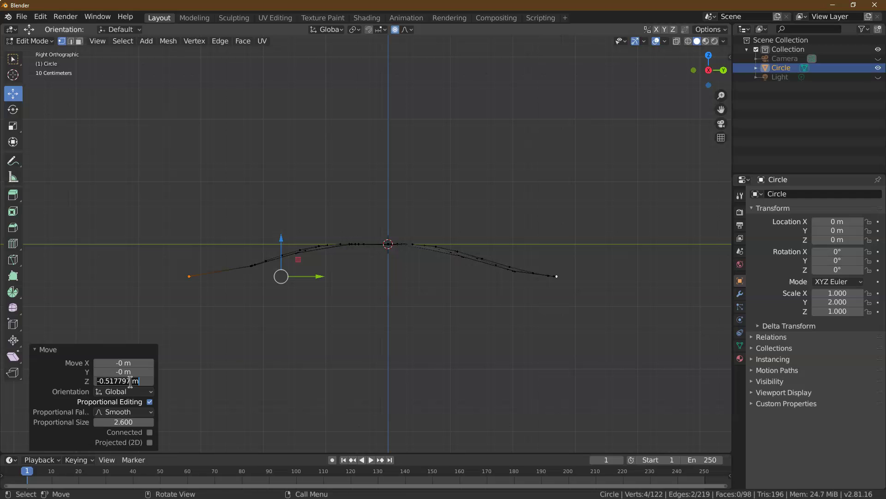
type("-0.5")
key("Return")
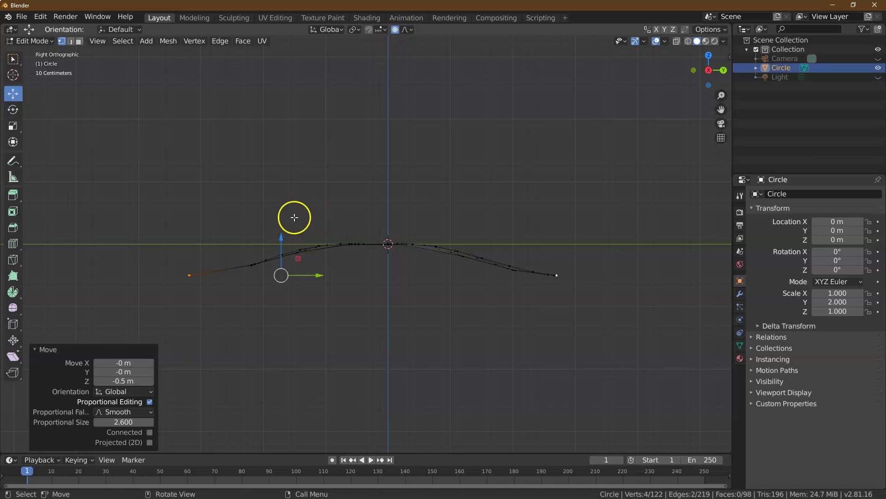
left_click(233, 238)
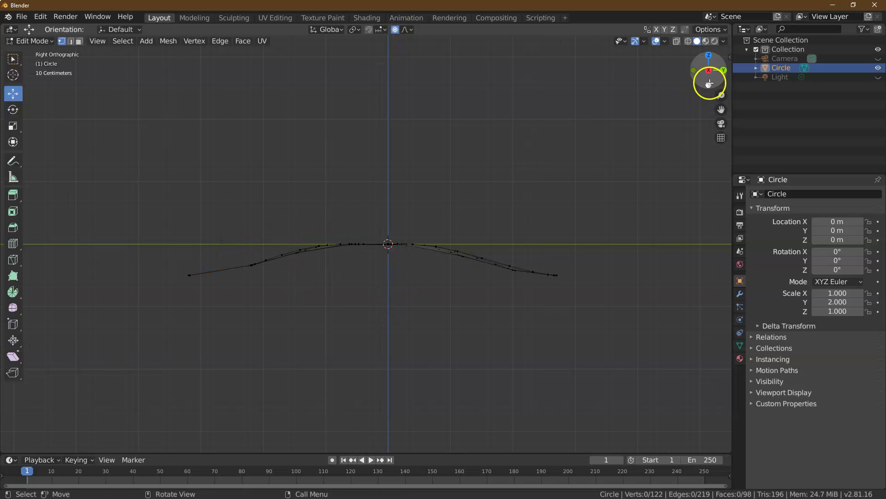
Move the leaf-tip vertex -0.2 m along Z in the right view with a proportional size of 1.
mouse_move(713, 67)
left_mouse_down()
mouse_move(573, 275)
mouse_move(559, 277)
left_mouse_up()
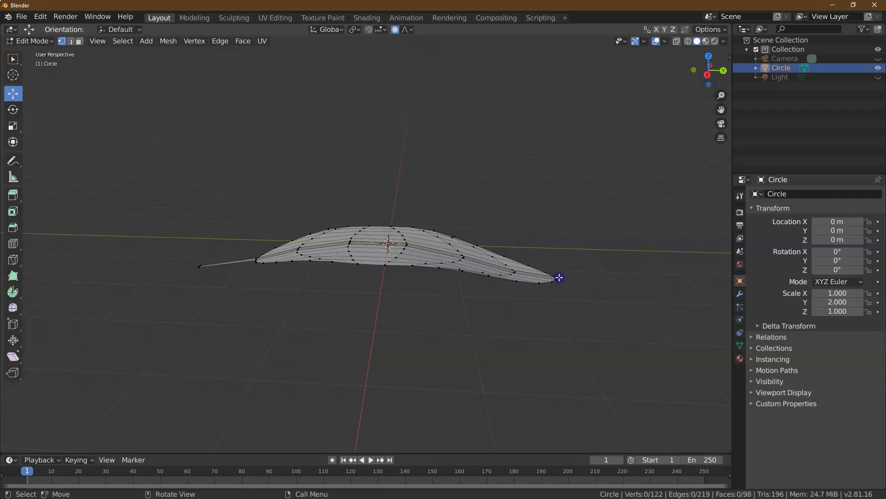
left_click(707, 75)
left_click_drag(557, 236, 557, 246)
left_click(123, 382)
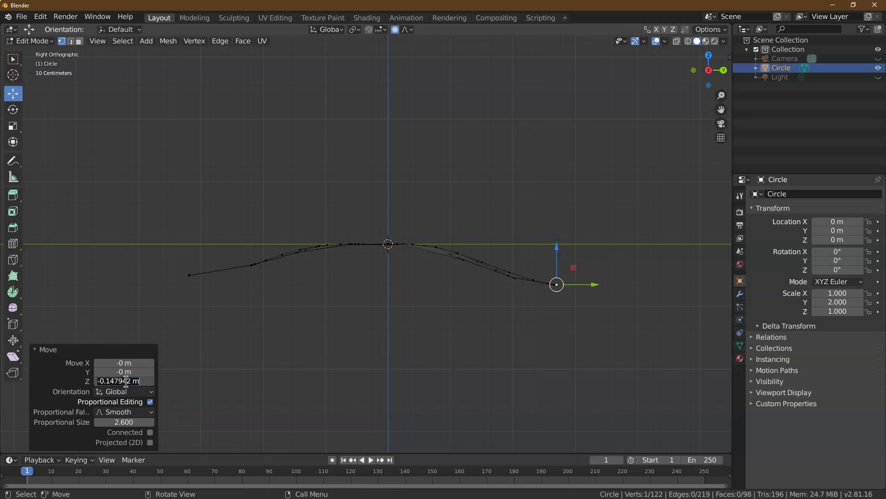
key("Return")
left_click(124, 420)
type("2.6")
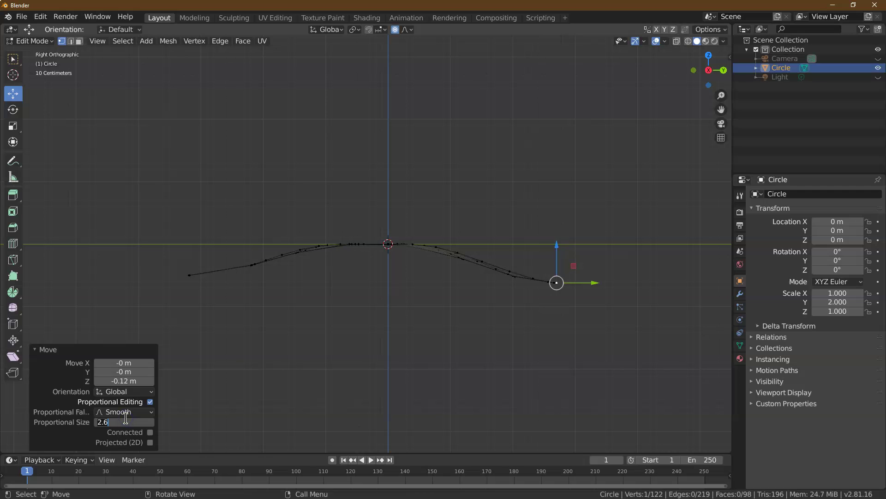
key("Return")
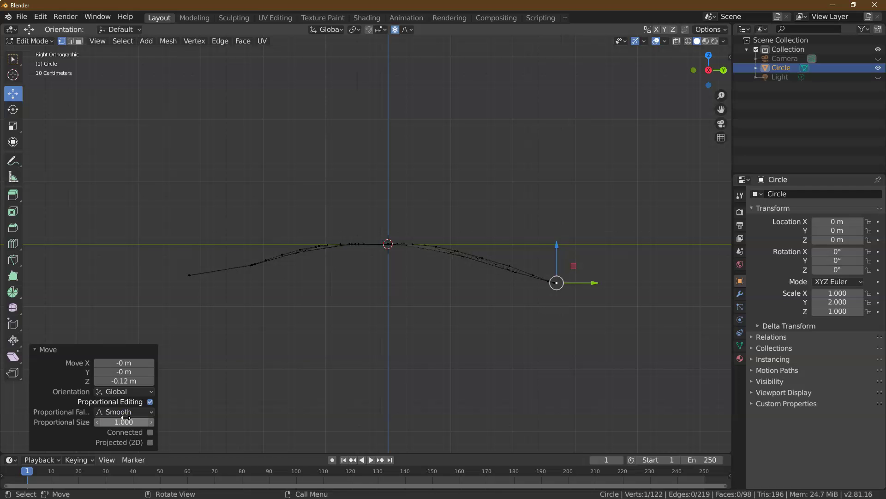
left_click(131, 382)
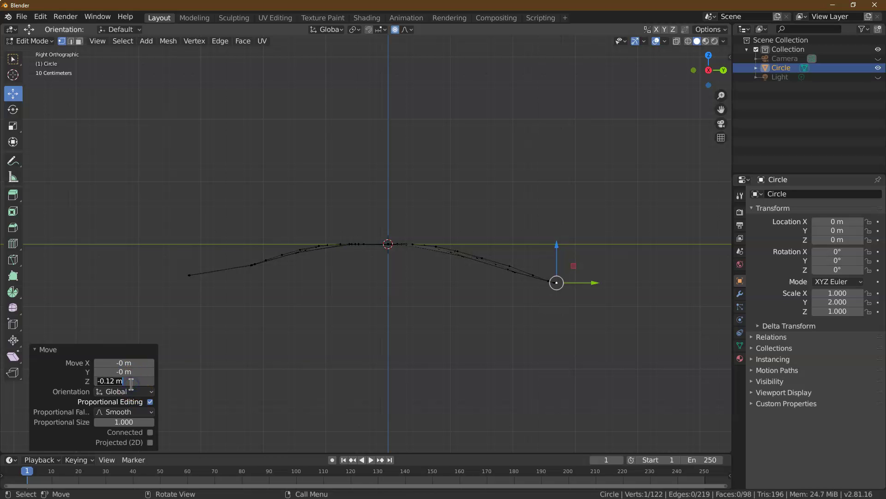
type("-0.2")
key("Return")
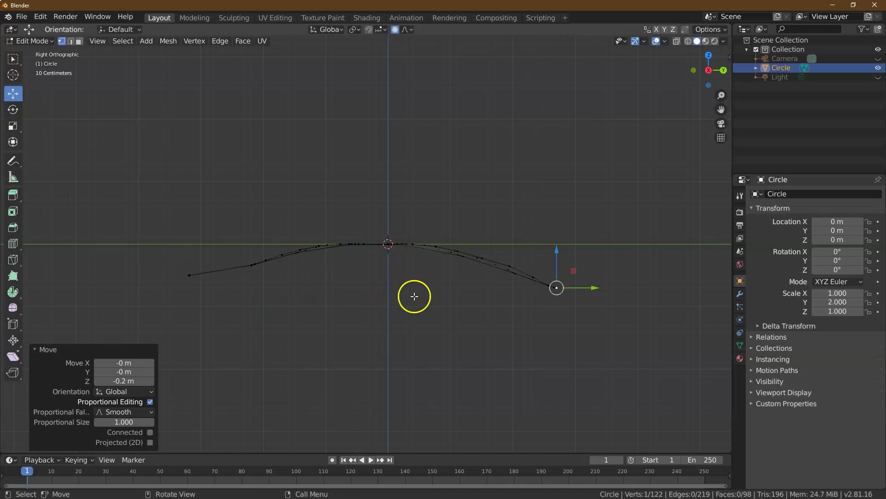
In edge select mode, select the three consecutive center edges running from the leaf tip toward the middle.
left_click_drag(706, 70, 665, 133)
left_click(595, 228)
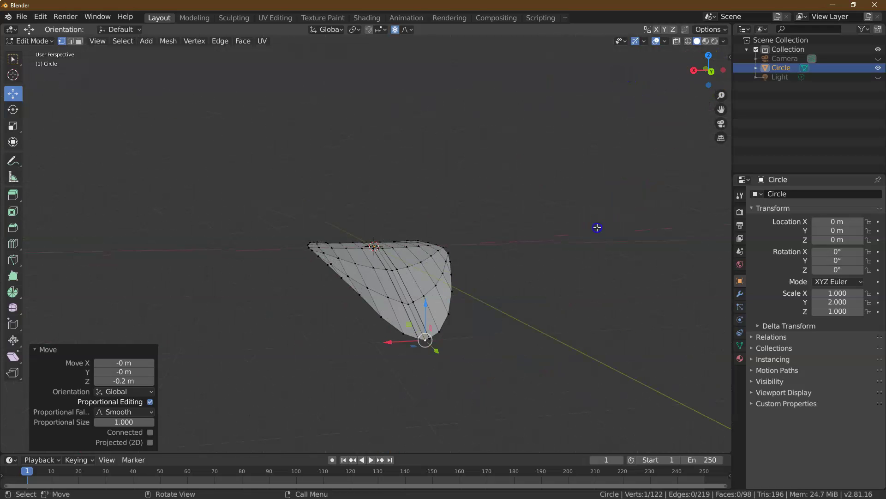
left_click(13, 59)
left_click(71, 42)
left_click_drag(704, 74, 701, 75)
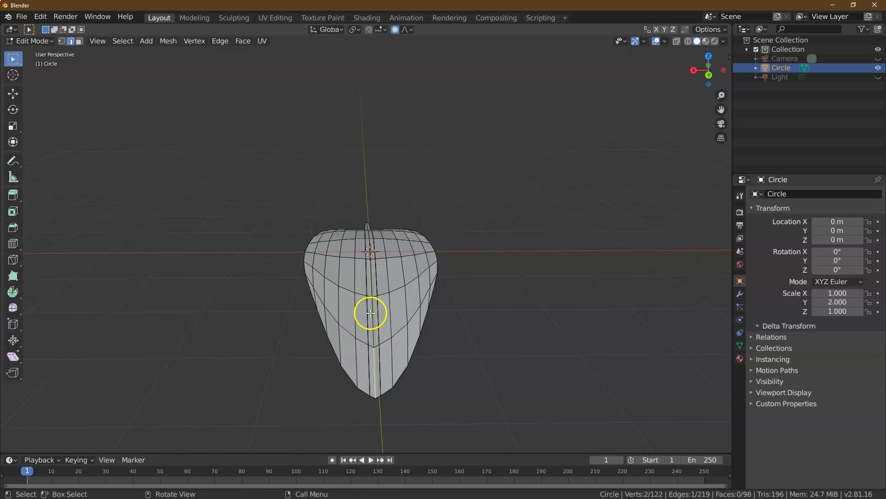
key("shift")
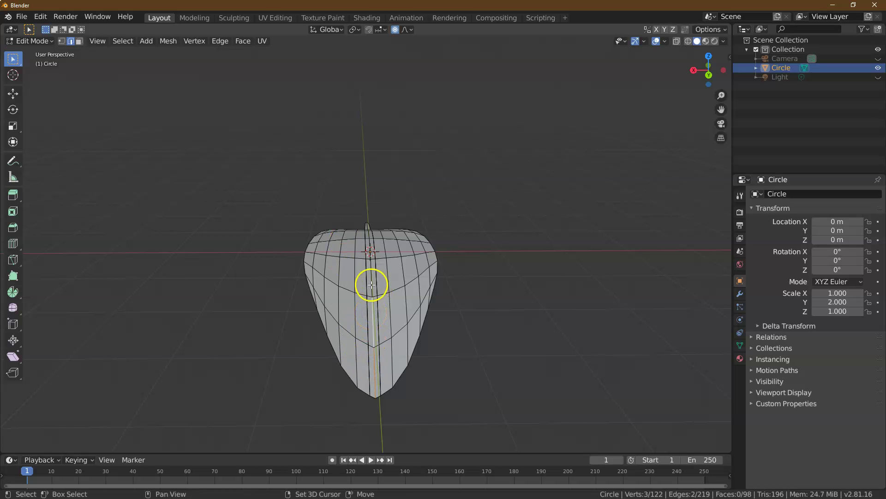
Move the selected center edges -0.1 m along Z with a proportional size of 0.6.
left_click_drag(702, 75, 399, 67)
left_click(13, 94)
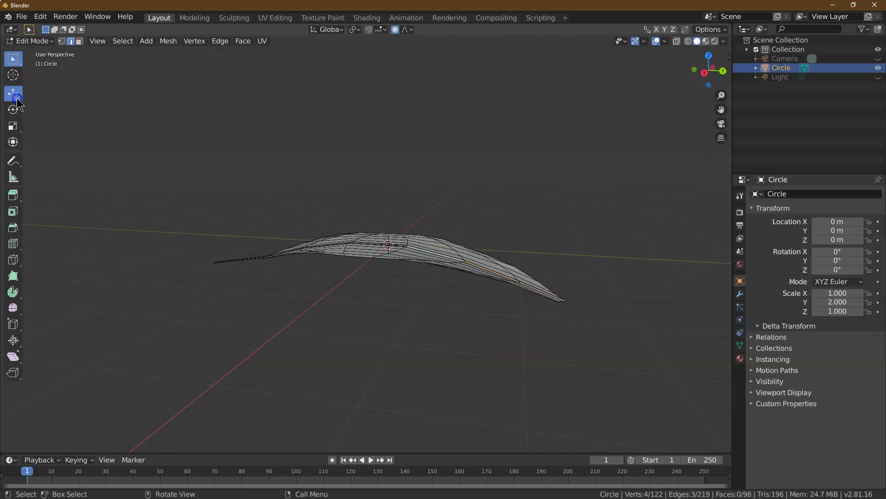
left_click_drag(488, 245, 487, 278)
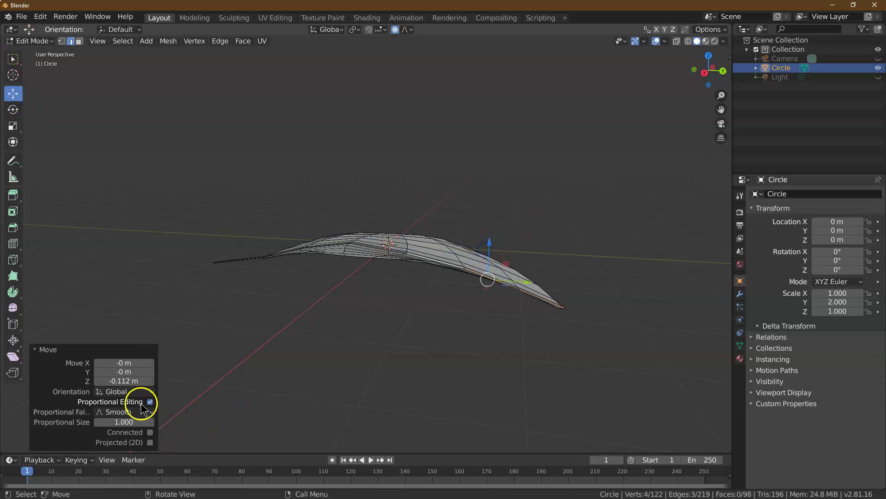
left_click(123, 380)
type("-.1")
key("Return")
left_click(117, 421)
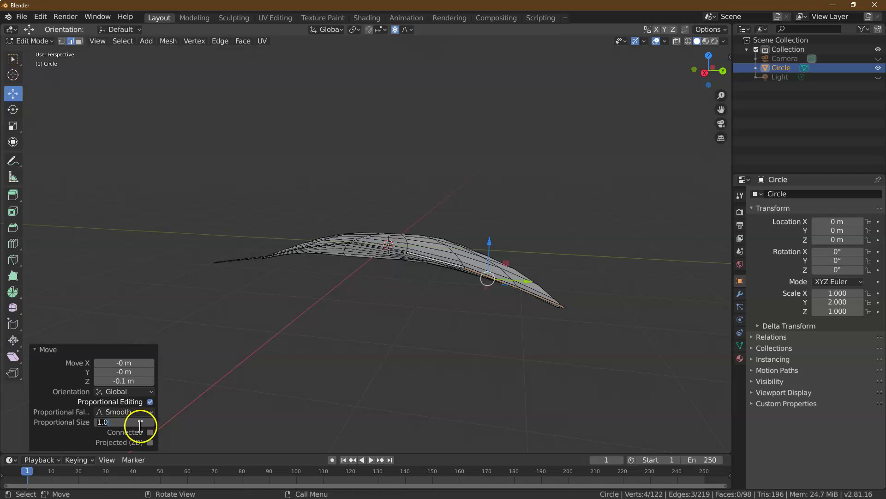
type(".6")
key("Return")
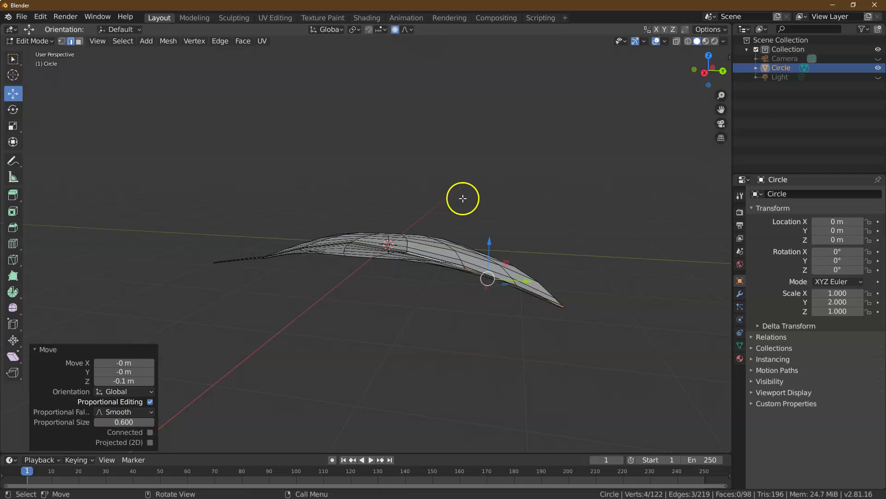
Try other proportional sizes, including 0.5 and 0.7, for the center-edge move.
left_click_drag(708, 81, 615, 75)
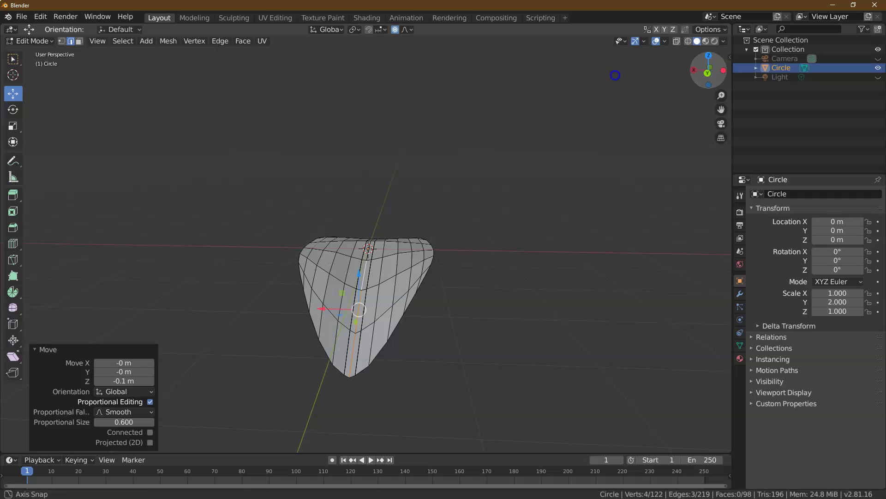
left_click(129, 422)
type(".")
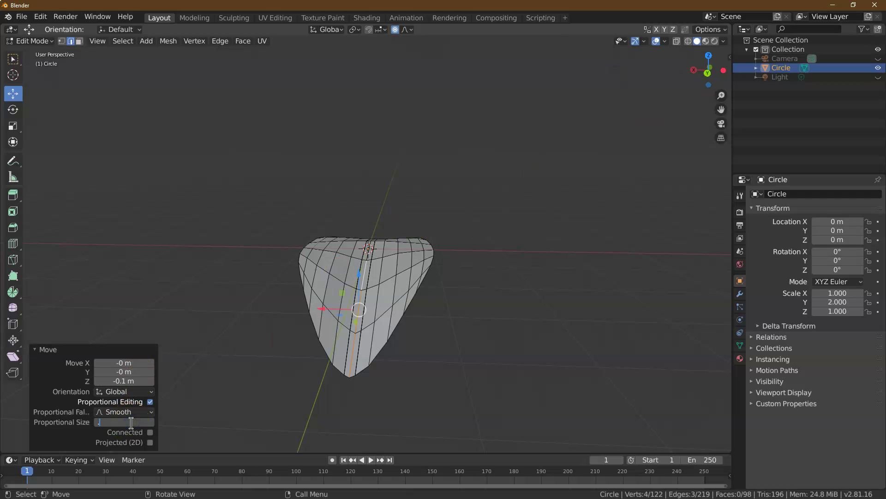
type("5")
key("Return")
left_click(128, 422)
type(".7")
key("Return")
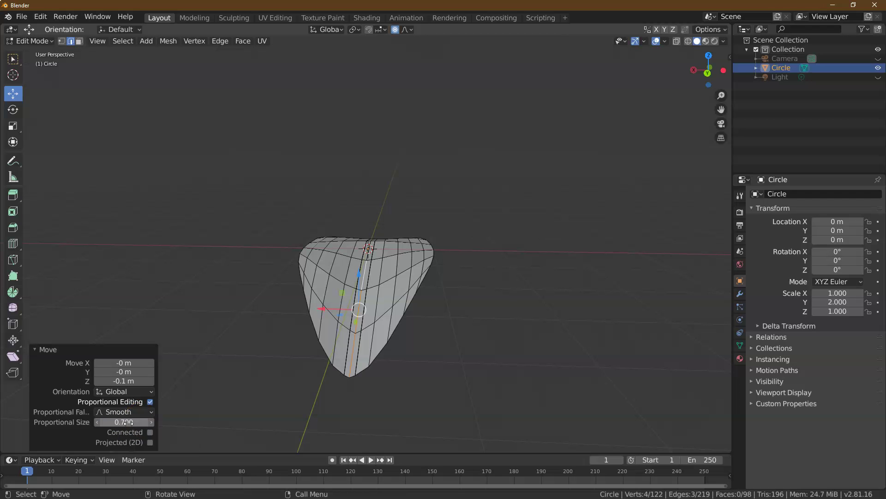
left_click_drag(698, 70, 575, 76)
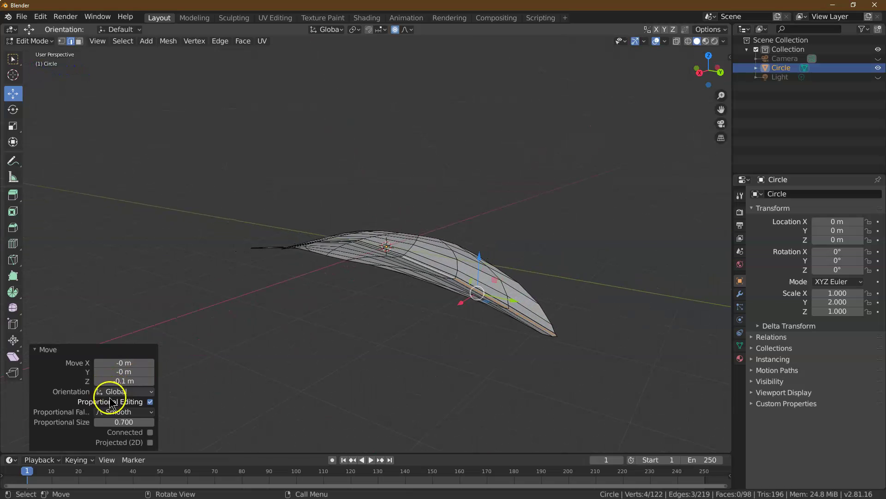
left_click(129, 422)
type("8")
key("Return")
Set the center-edge move's proportional size to 0.4 and its Z movement to -0.06 m.
left_click_drag(706, 65, 724, 65)
left_click(127, 418)
type(".4")
key("Return")
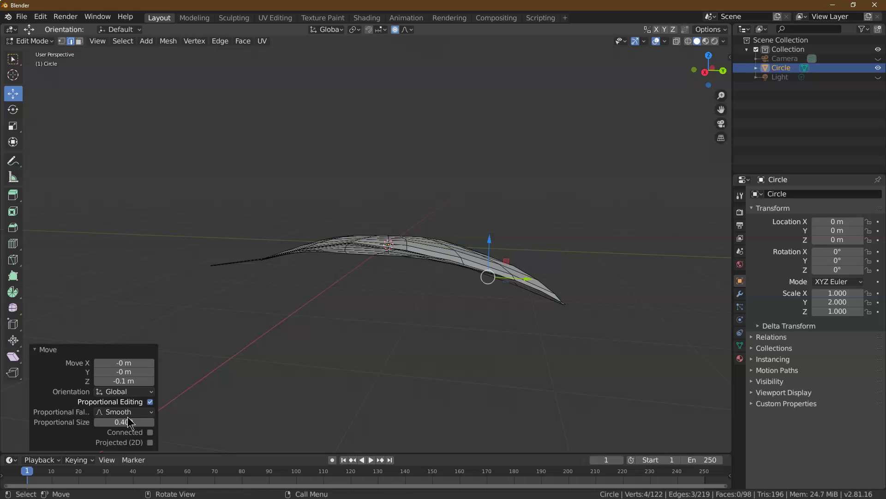
mouse_move(701, 73)
left_mouse_down()
mouse_move(671, 90)
mouse_move(684, 74)
left_mouse_up()
left_click(130, 380)
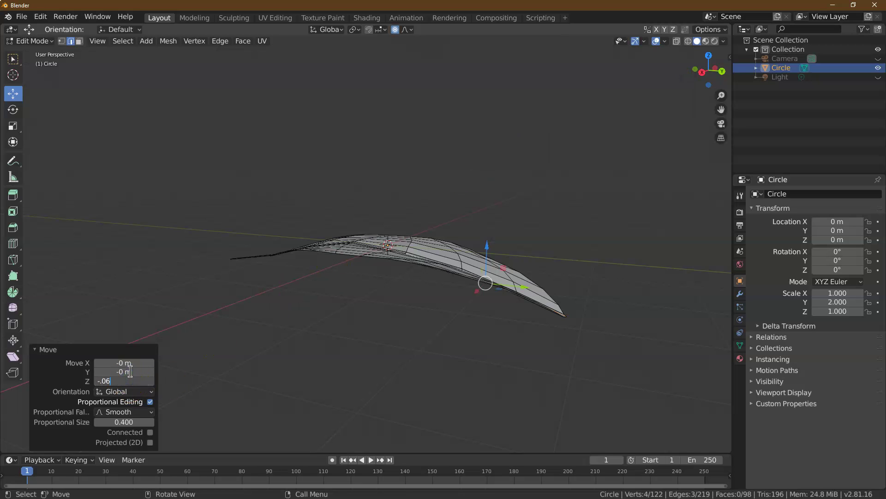
key("Return")
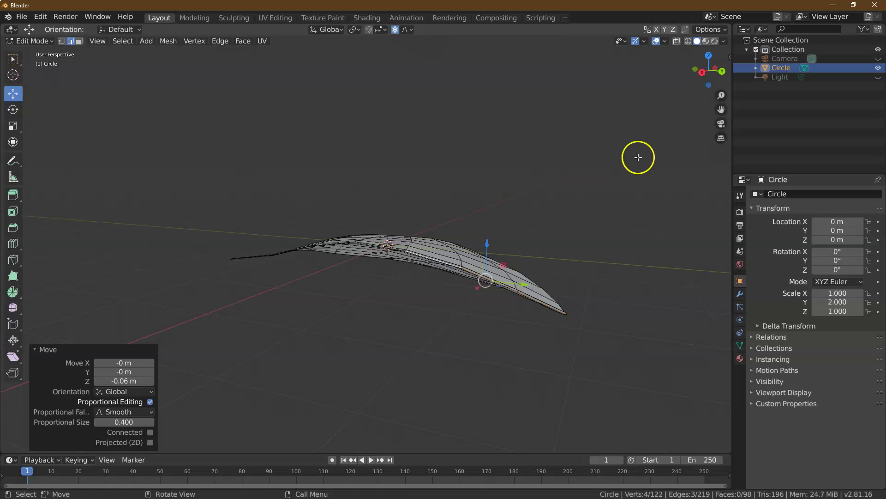
Deselect the mesh, return to Object Mode and apply the leaf's rotation and scale.
left_click(658, 148)
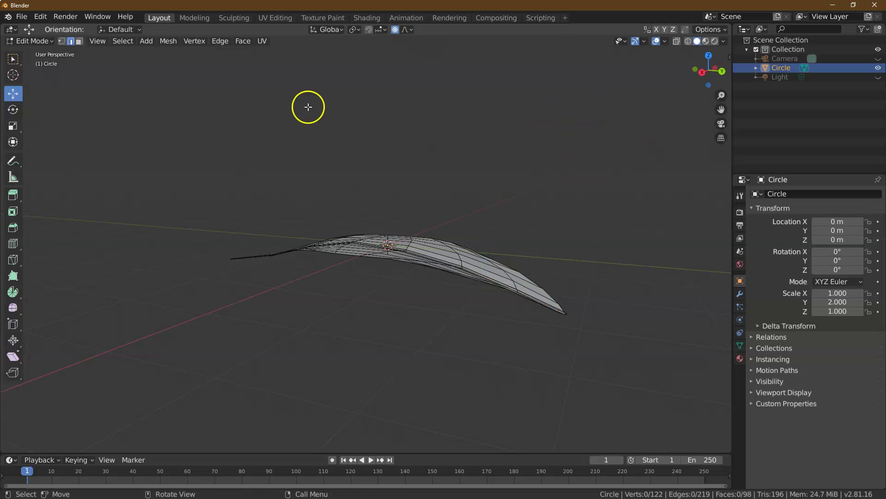
left_click(31, 41)
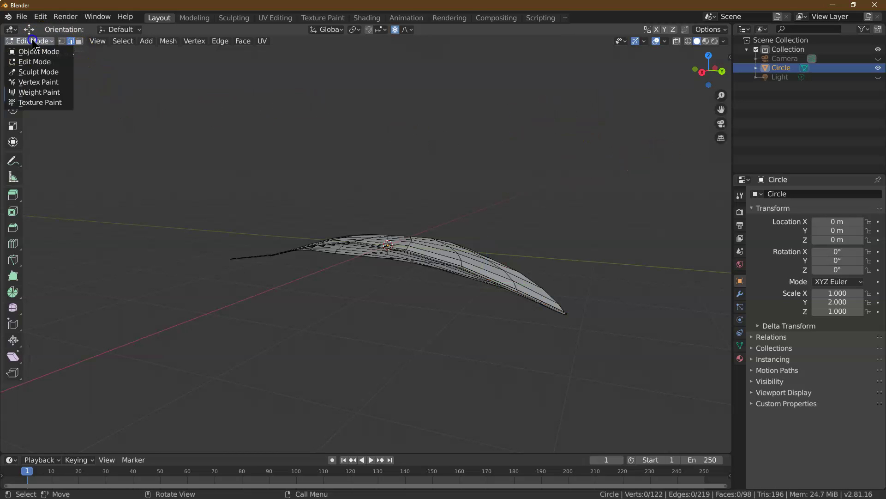
left_click(34, 51)
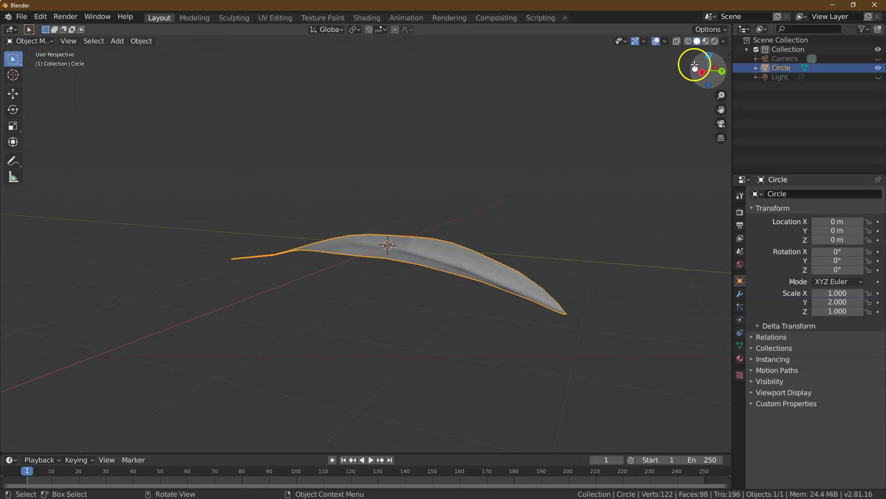
mouse_move(704, 69)
left_mouse_down()
mouse_move(694, 107)
mouse_move(697, 76)
left_mouse_up()
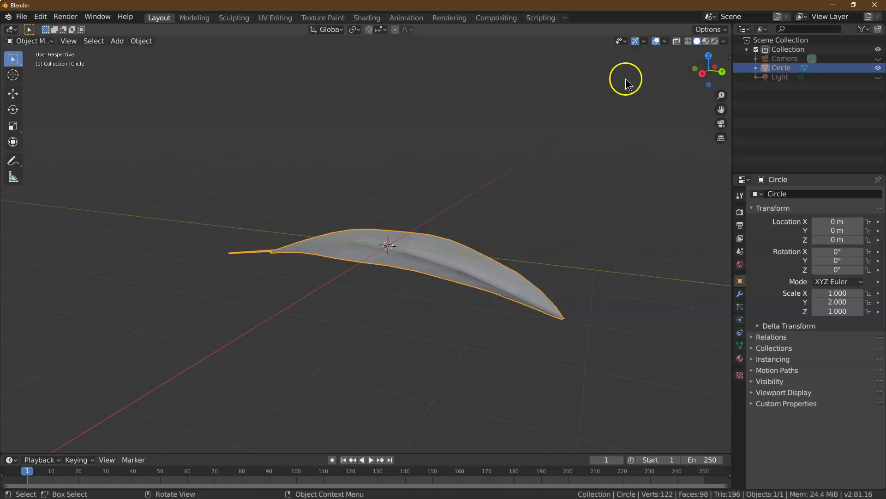
left_click(141, 41)
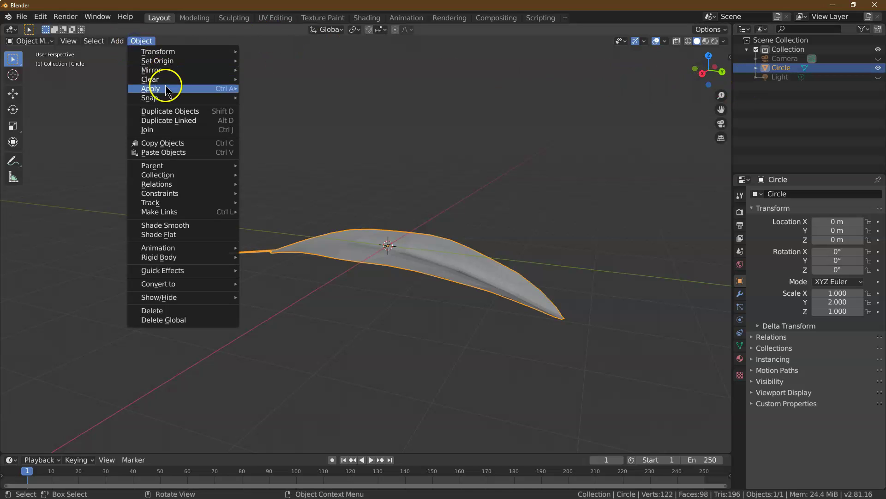
mouse_move(166, 89)
left_click(254, 99)
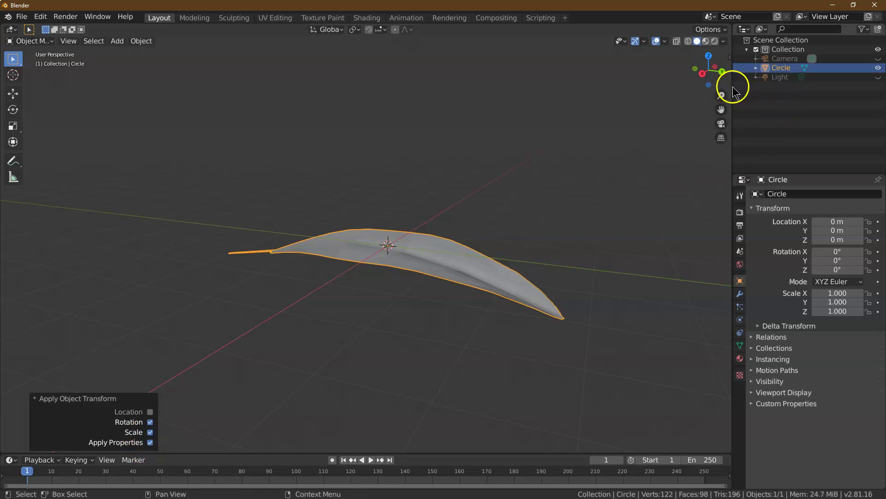
Move the leaf in the right view to about Y 3.17 m and Z 0.5 m, bringing its stem end to the world origin.
left_click(703, 74)
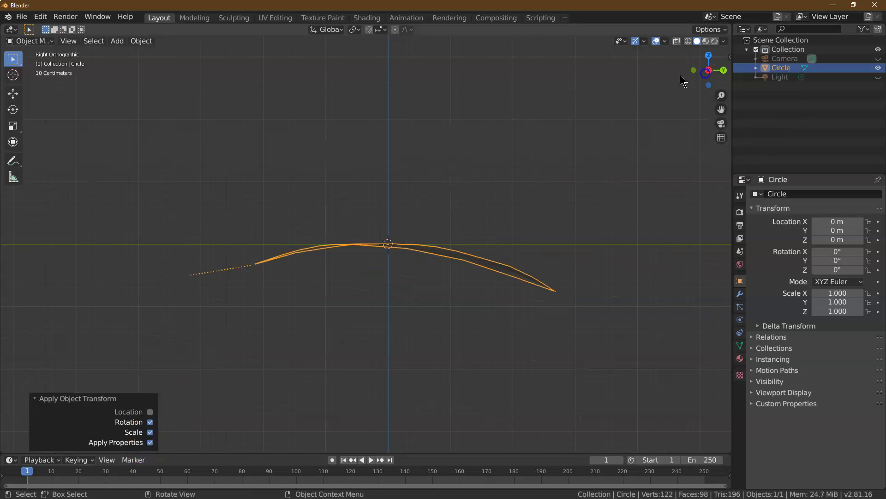
left_click(13, 94)
left_click_drag(415, 242, 619, 229)
left_click(405, 278)
left_click_drag(592, 196, 597, 176)
left_click_drag(628, 211, 622, 208)
left_click_drag(588, 175, 589, 181)
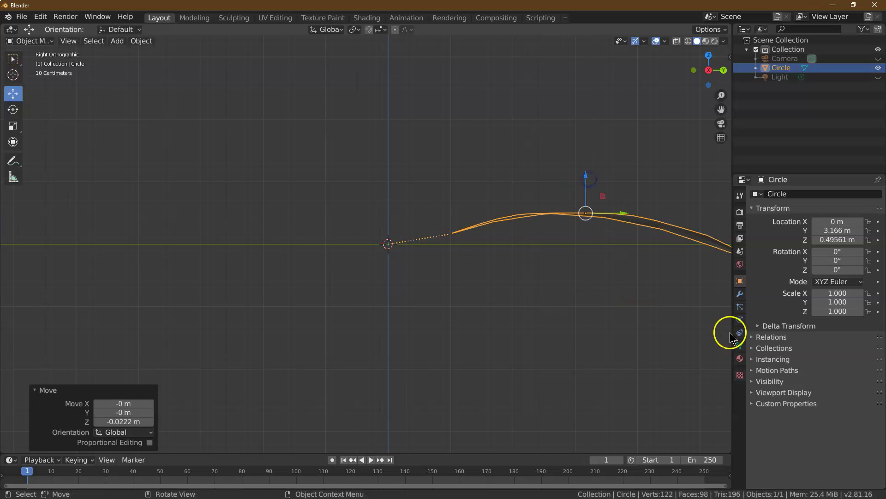
Set the leaf's location to 3.16 m on Y and 0.5 m on Z.
left_click(740, 293)
left_click(739, 280)
left_click(837, 230)
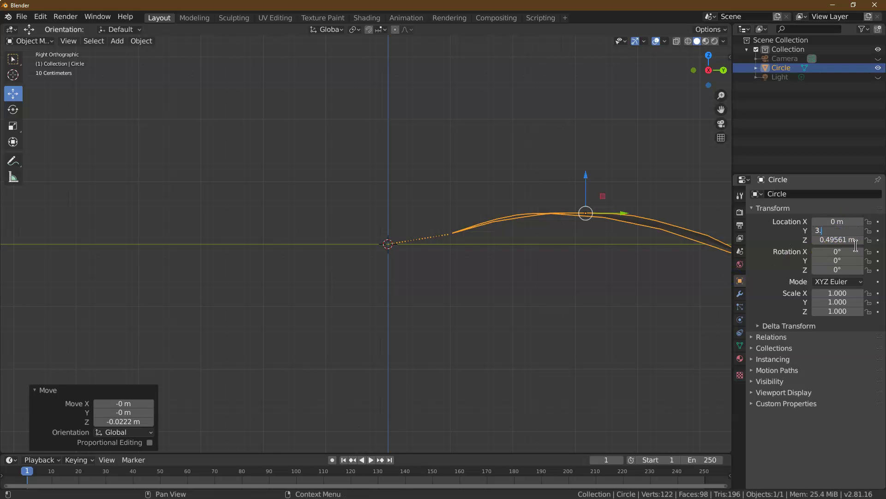
type("3.15")
key("Return")
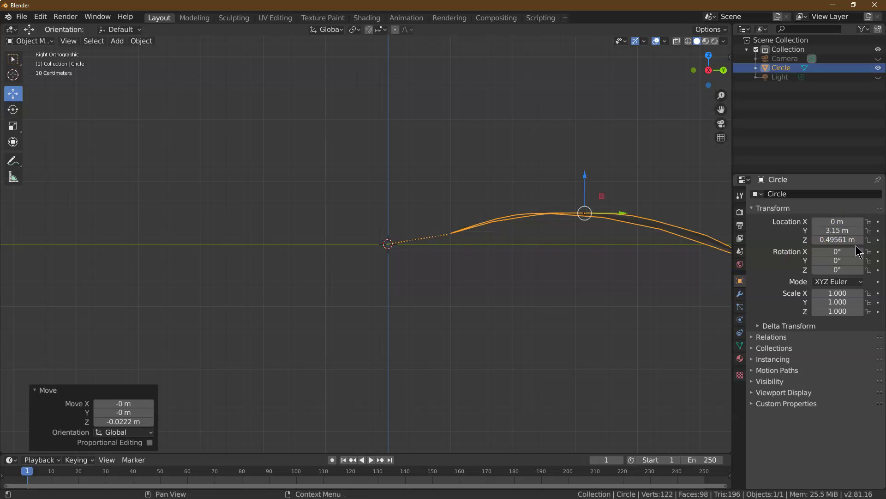
left_click(837, 230)
type("3.16")
key("Return")
left_click(849, 237)
key("Return")
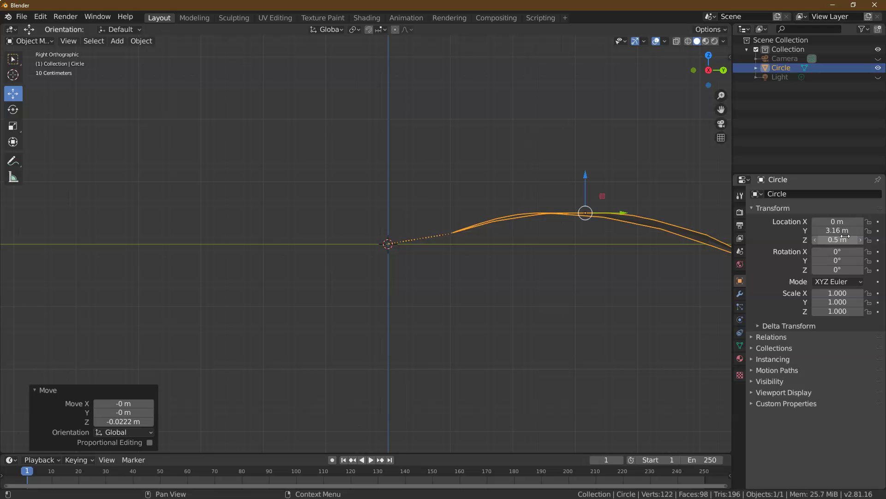
middle_click_drag(392, 262, 602, 259, "shift")
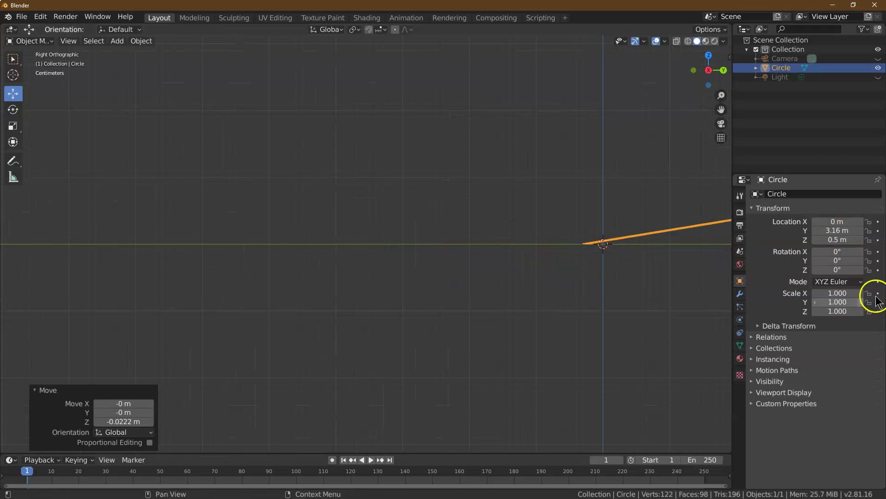
Try a Y location of 3.15 m for the leaf.
left_click(836, 230)
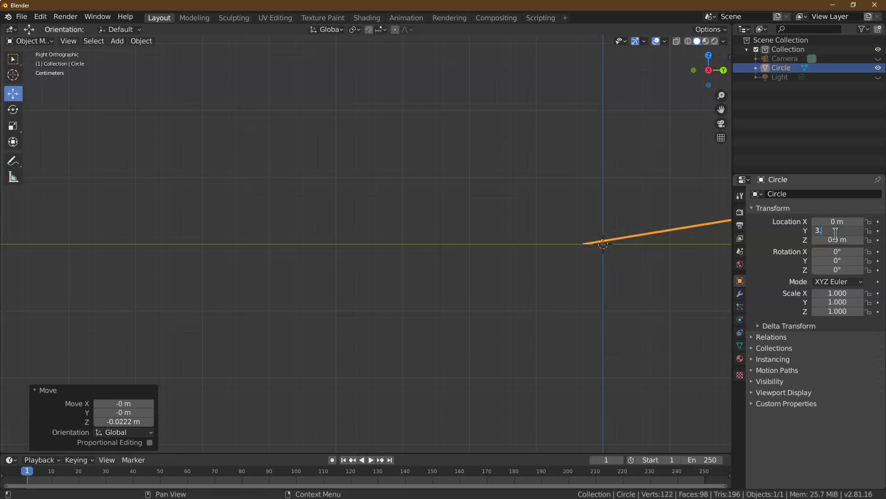
type("3.15")
key("Return")
Set the leaf's Y location to 3.18 m so its stem end sits at the world origin.
left_click(829, 230)
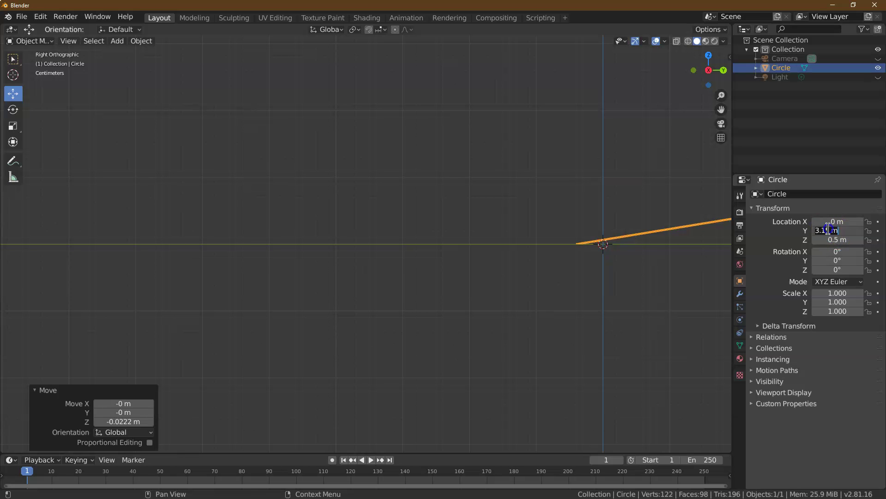
type("8")
key("Return")
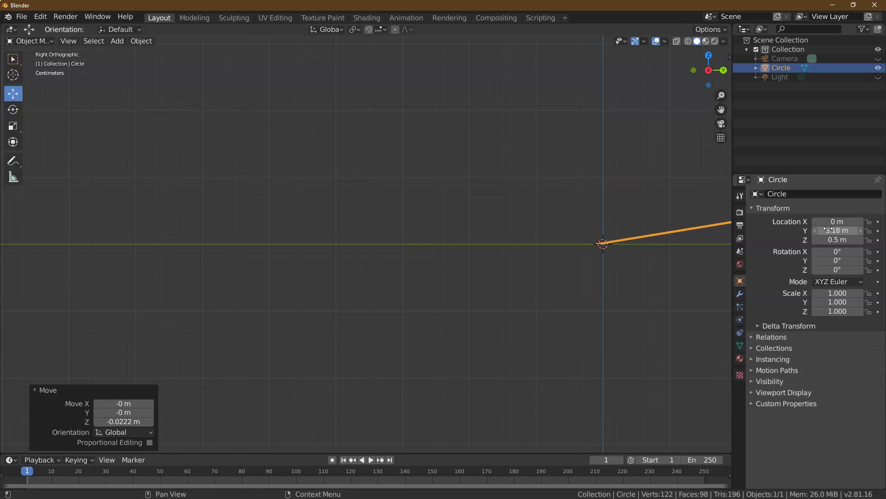
scroll(588, 236, "down", 8)
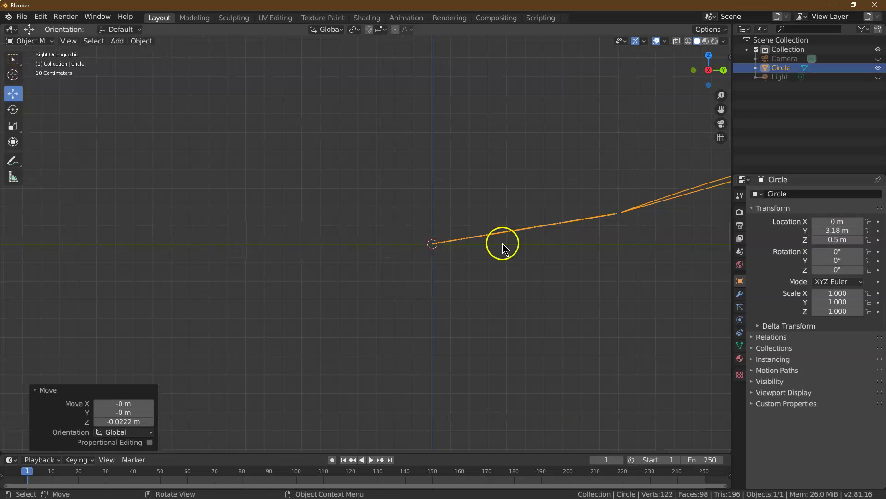
scroll(419, 221, "down", 3)
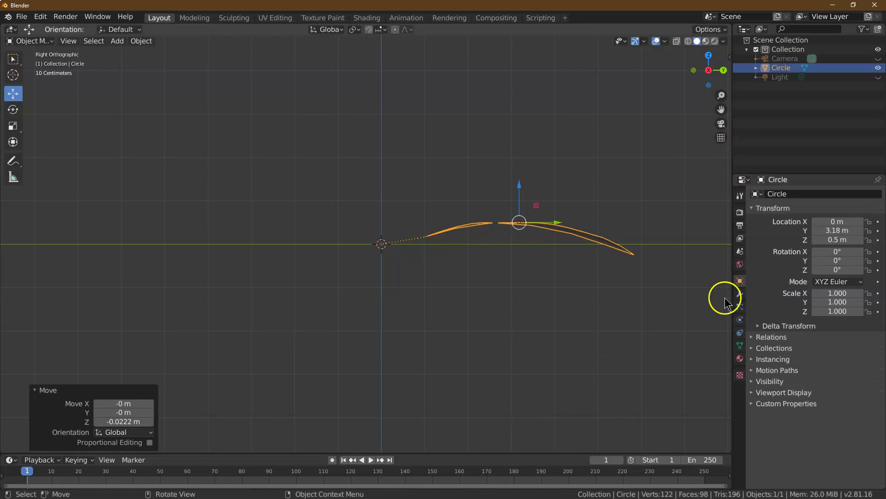
Add a Solidify modifier to the leaf and set its thickness to 0.03 m.
left_click(739, 293)
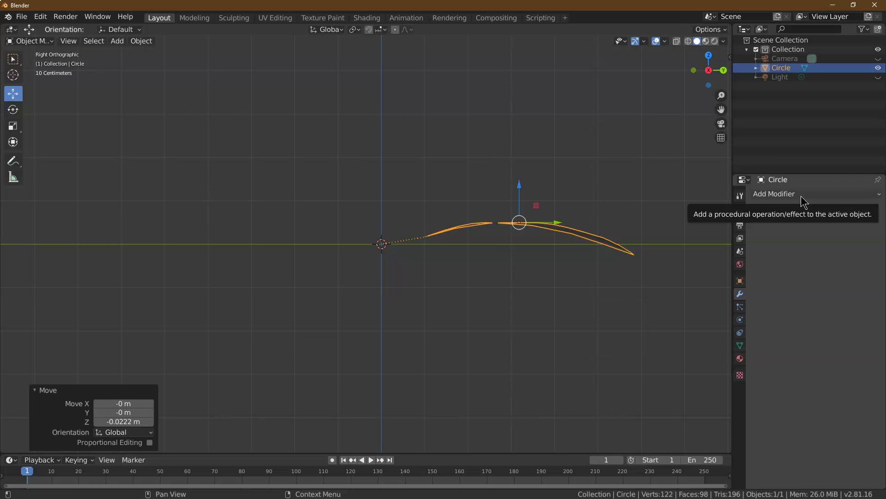
left_click(788, 196)
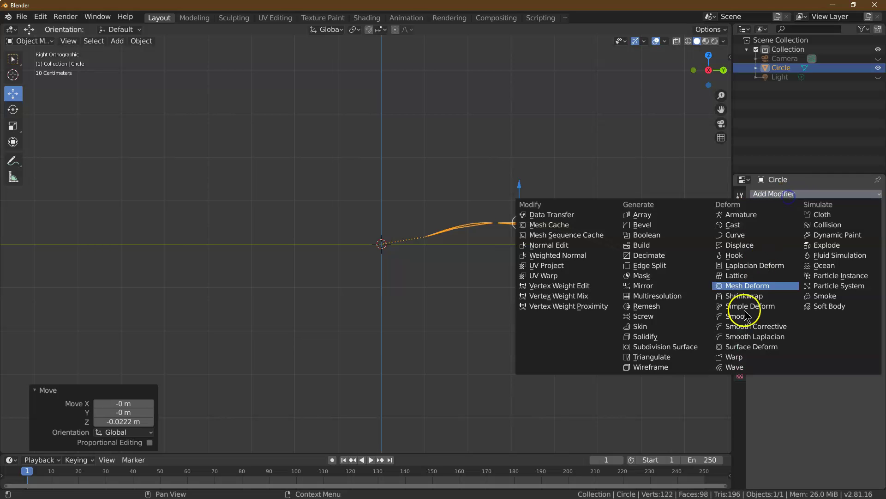
left_click(655, 338)
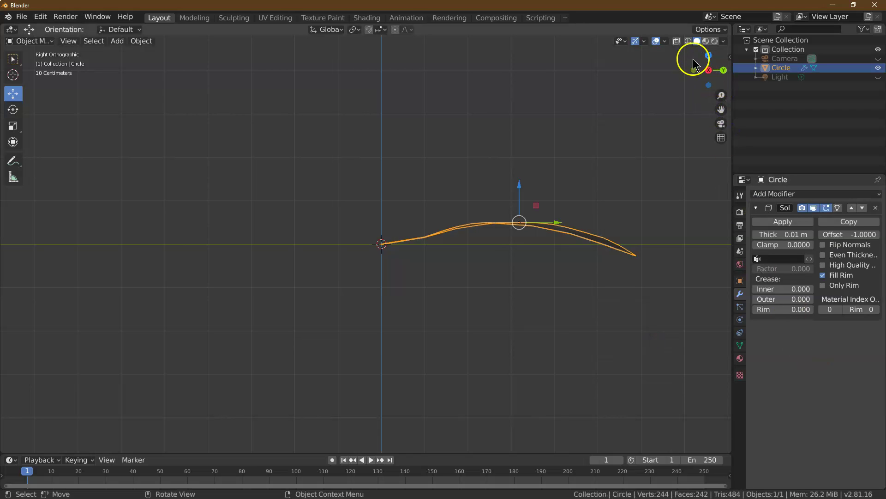
left_click(653, 123)
left_click_drag(706, 71, 703, 92)
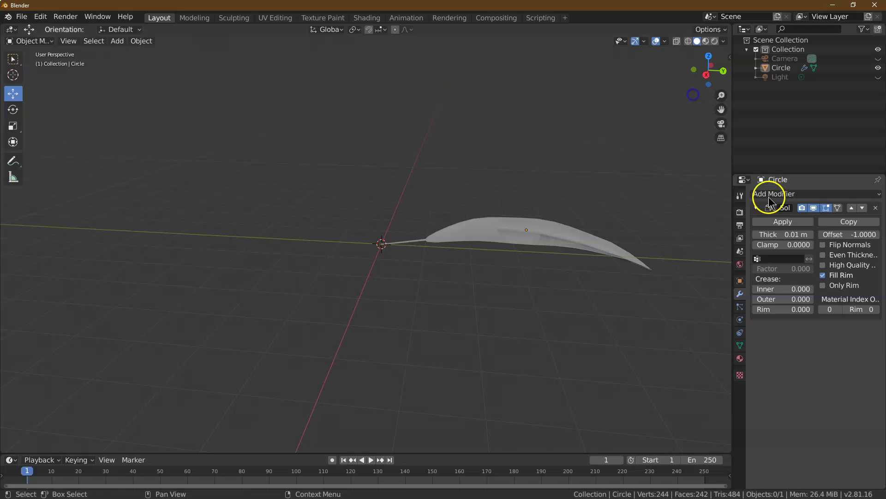
left_click(813, 235)
left_click(813, 234)
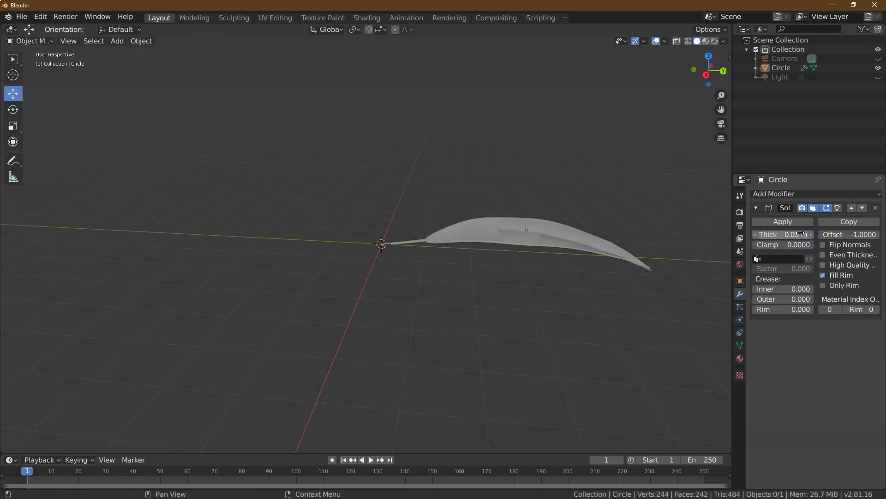
Add a Subdivision Surface modifier to the leaf with 2 viewport subdivisions.
left_click(791, 194)
left_click(654, 346)
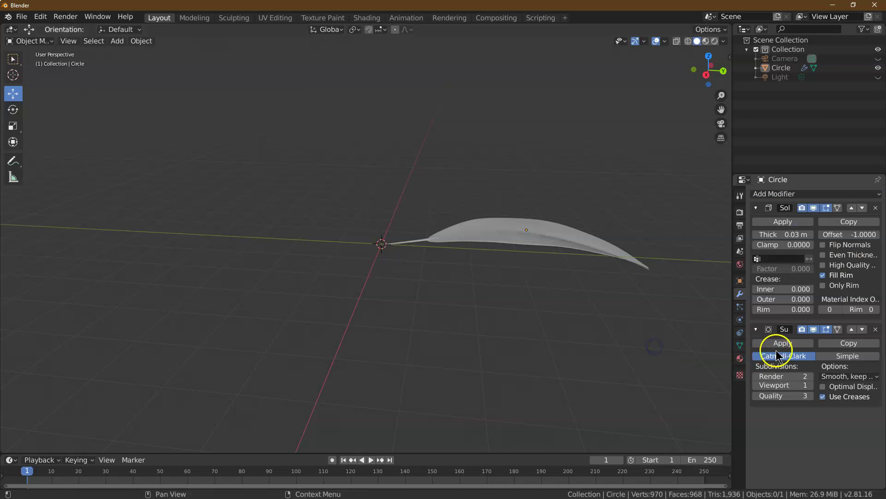
left_click(811, 385)
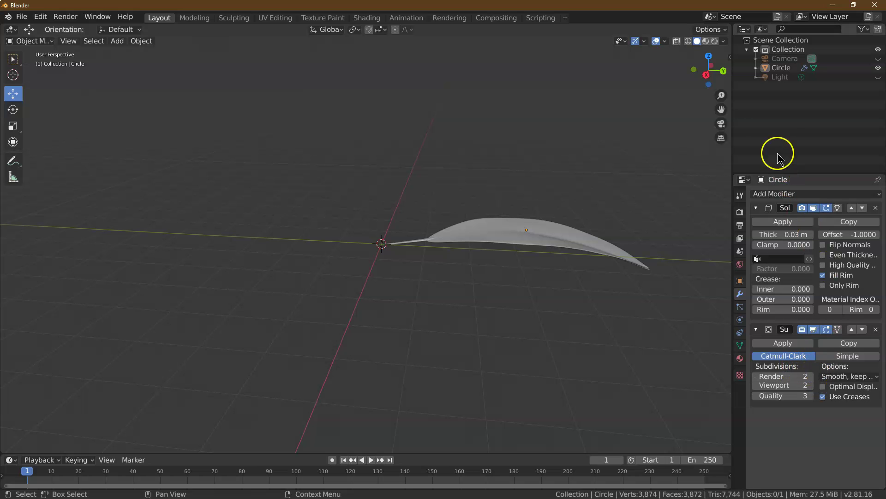
mouse_move(707, 65)
left_mouse_down()
mouse_move(678, 69)
mouse_move(706, 78)
left_mouse_up()
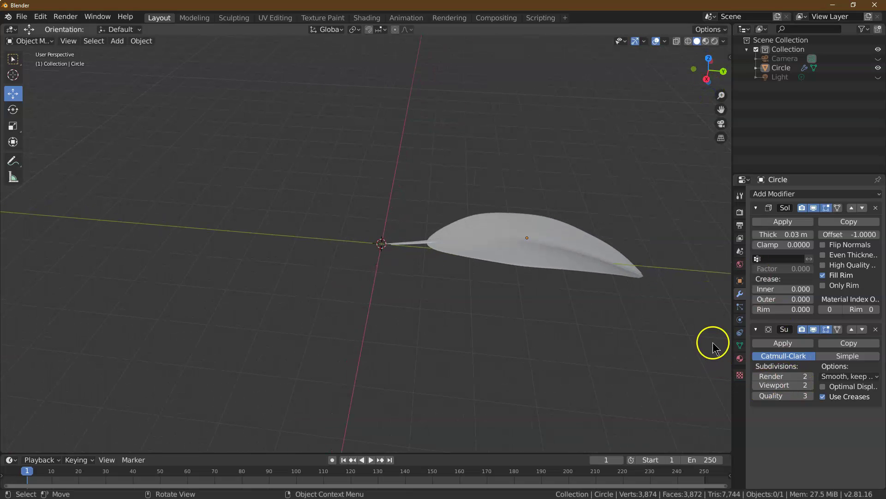
Create a new material for the leaf and name it "leaf".
left_click(740, 358)
left_click(823, 233)
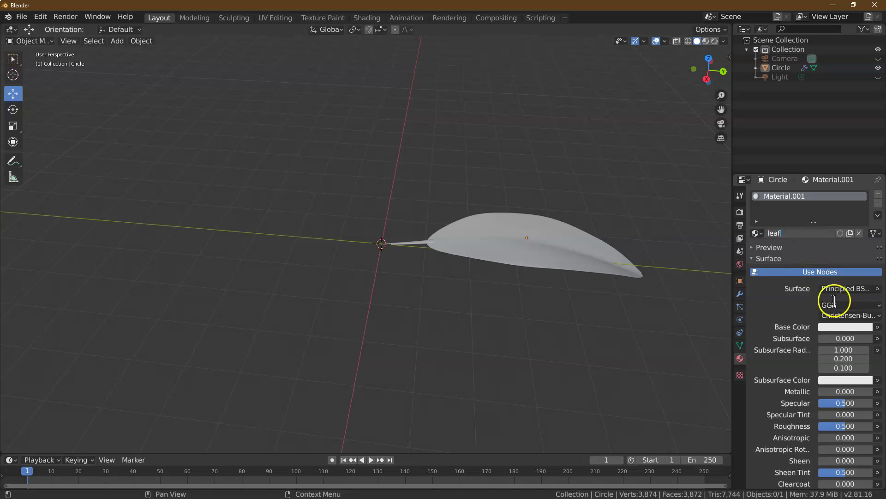
key("Return")
Use the green Leaf_texture image from D:\DownBin as the material's base color Image Texture and show the viewport in material preview.
left_click(877, 327)
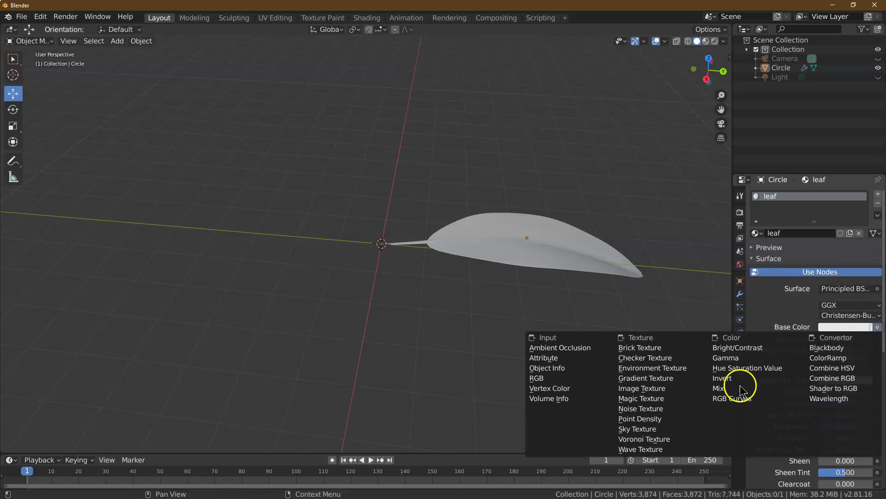
left_click(654, 389)
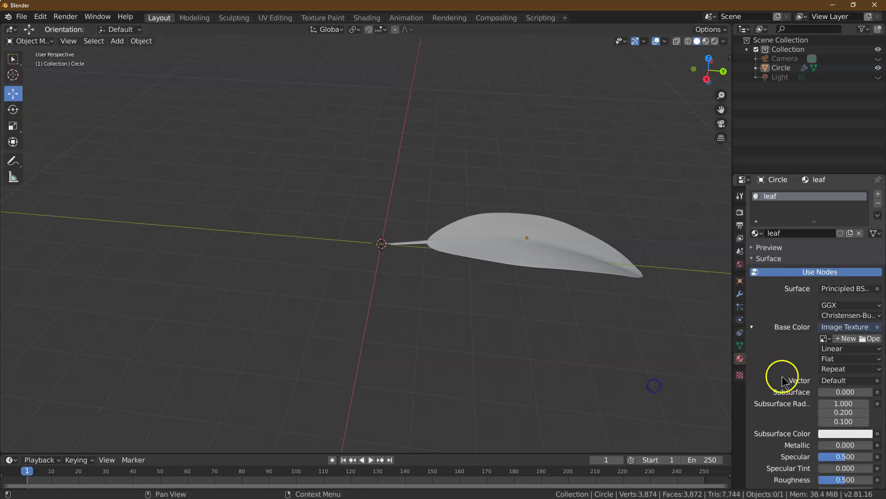
left_click(866, 339)
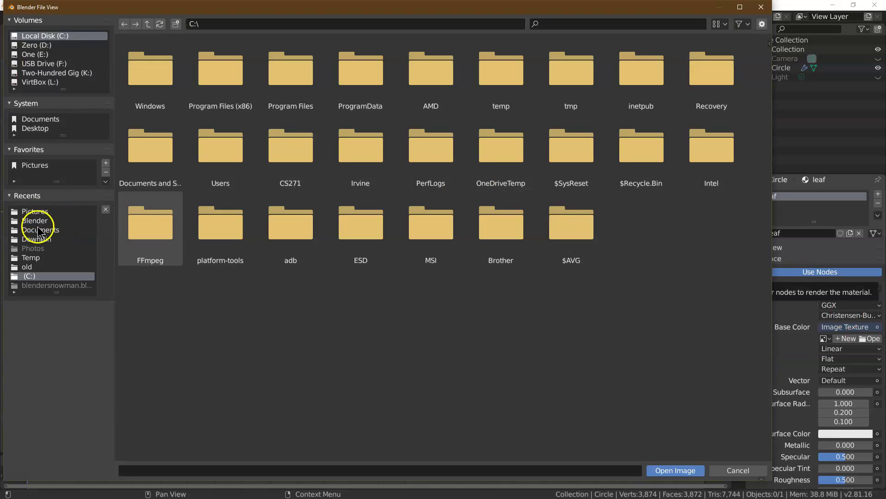
left_click(40, 228)
left_click(36, 238)
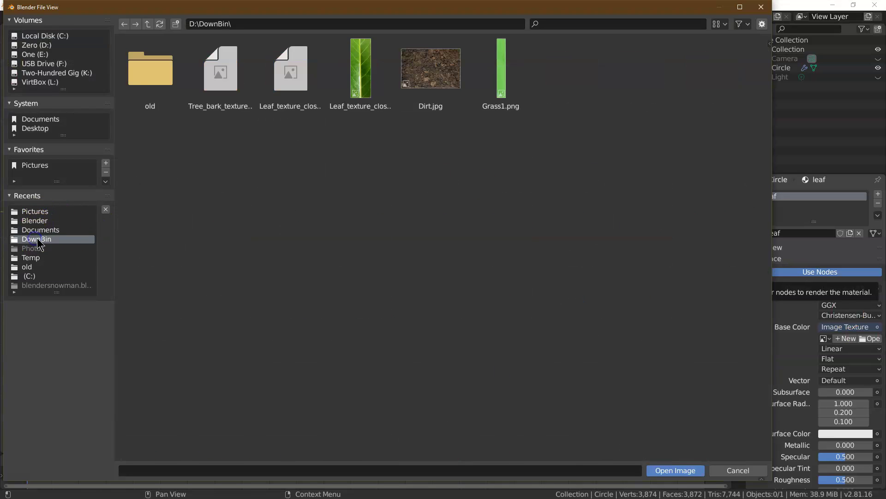
double_click(371, 110)
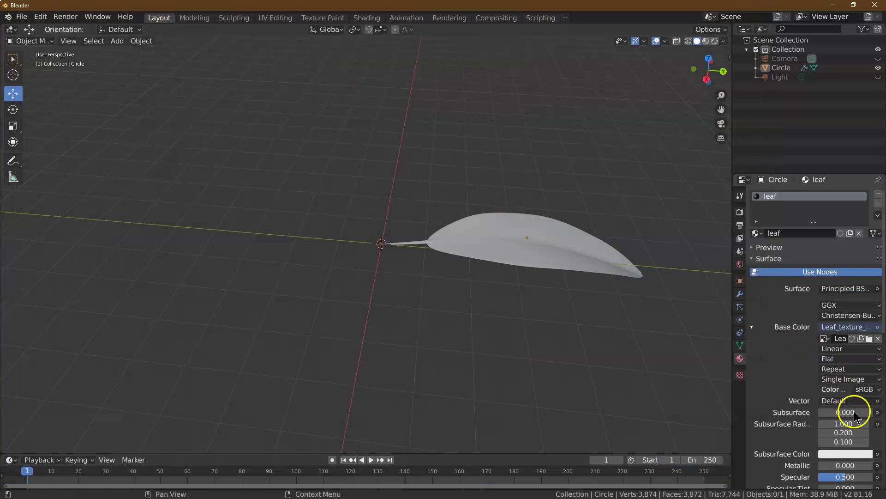
left_click(705, 42)
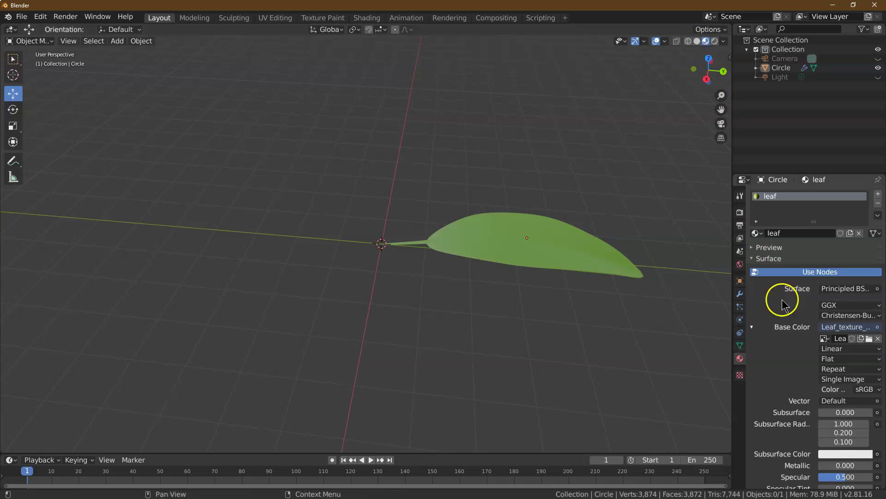
Select the leaf, enter Edit Mode and select its entire mesh.
left_click(519, 253)
left_click(36, 41)
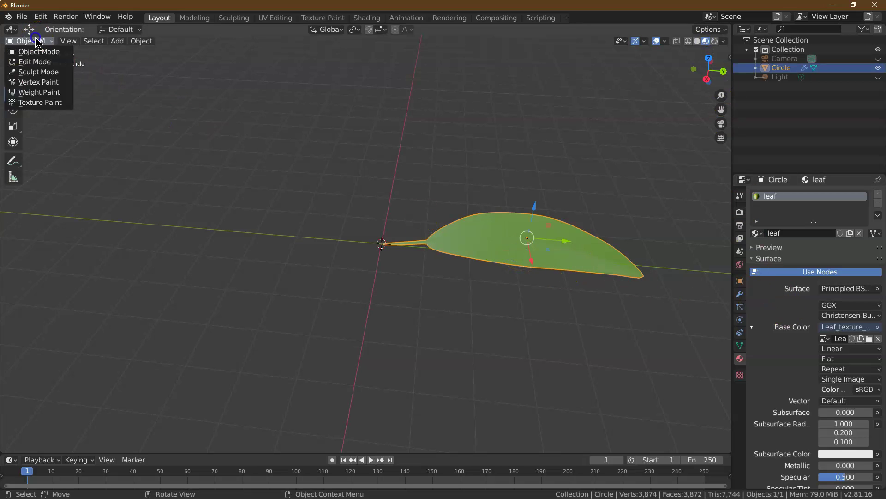
left_click(35, 61)
left_click(119, 44)
left_click(132, 50)
left_click(79, 42)
left_click(101, 46)
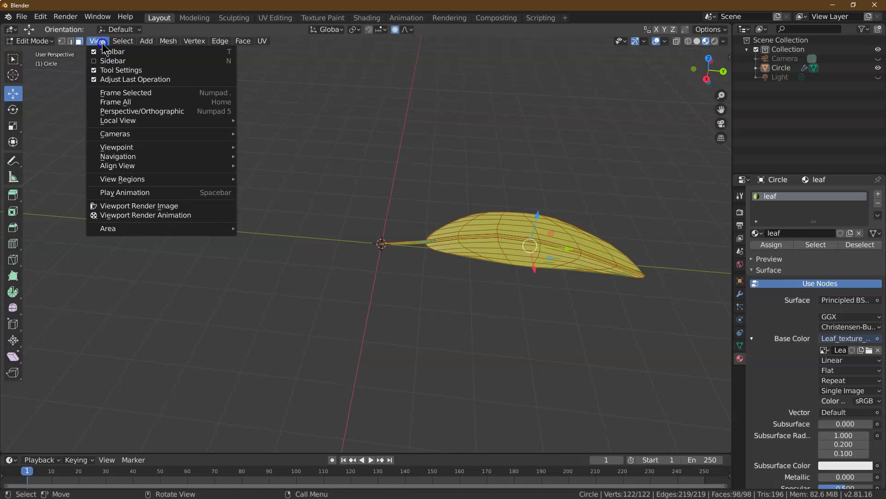
left_click(127, 50)
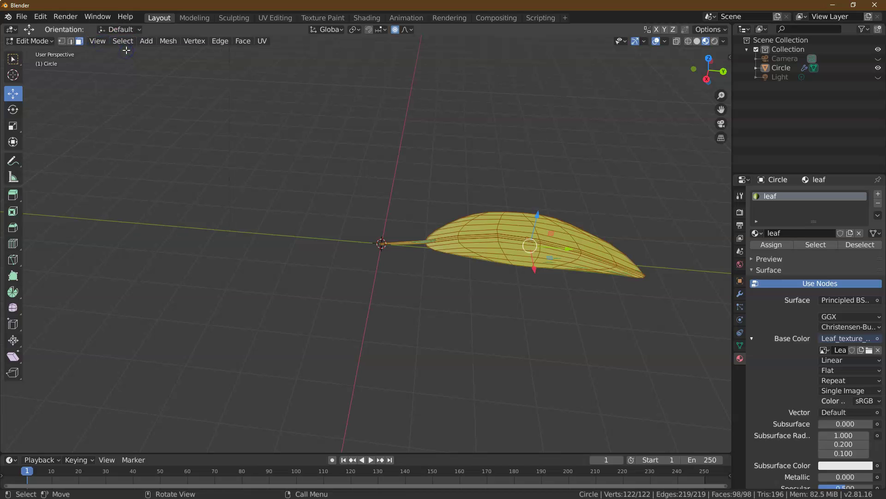
left_click(171, 134)
left_click(121, 42)
left_click(124, 49)
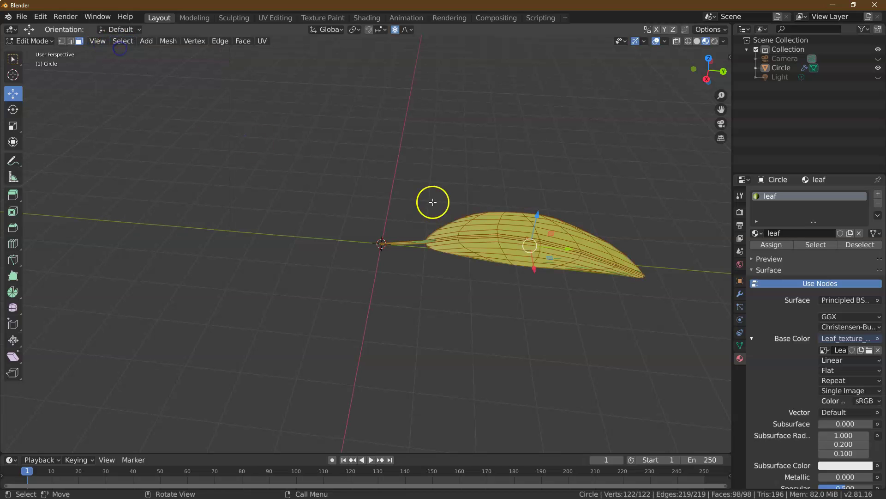
Unwrap the leaf's faces and return to Object Mode.
left_click(266, 40)
left_click(268, 49)
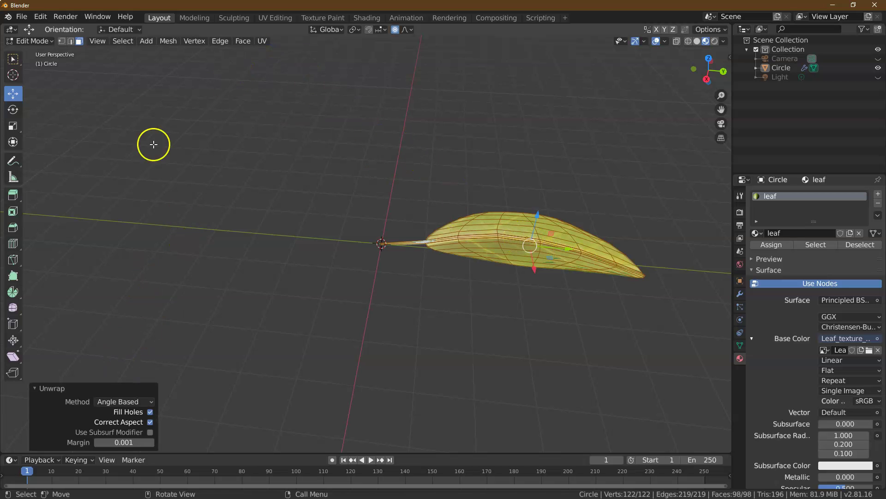
left_click(27, 40)
left_click(27, 49)
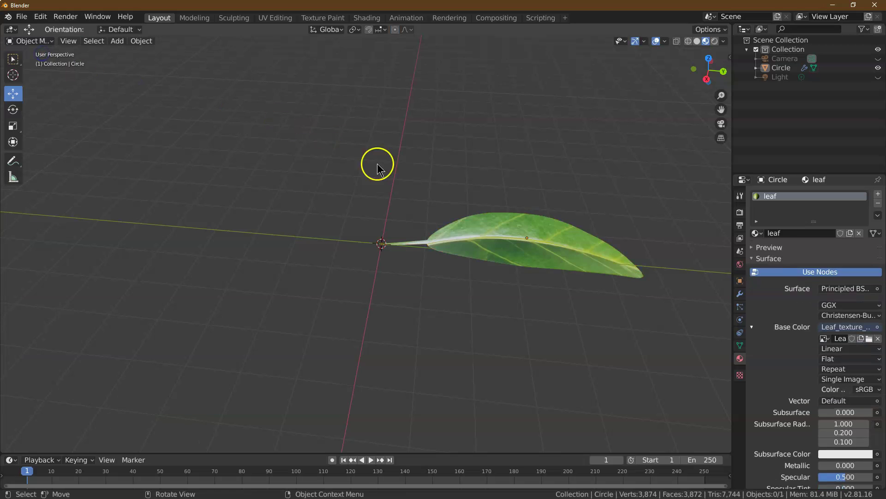
In the UV Editing workspace, select the leaf's whole UV layout and scale it down to about 0.976.
left_click(276, 18)
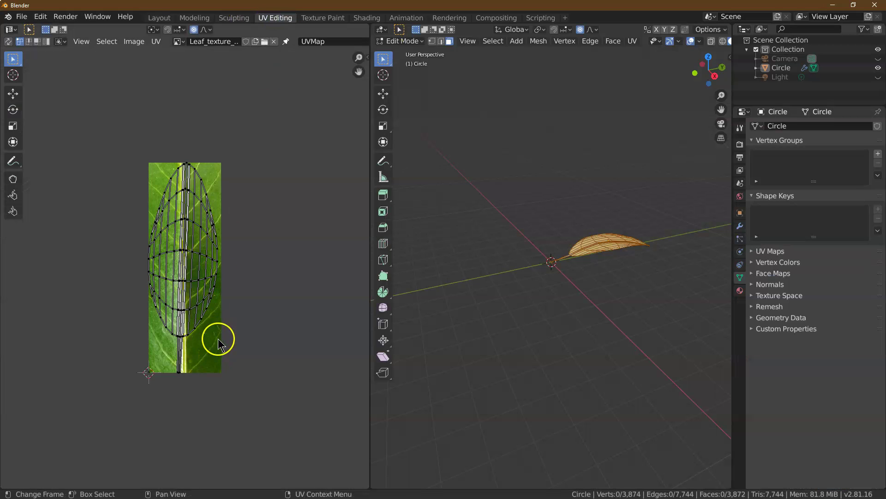
scroll(128, 261, "up", 3)
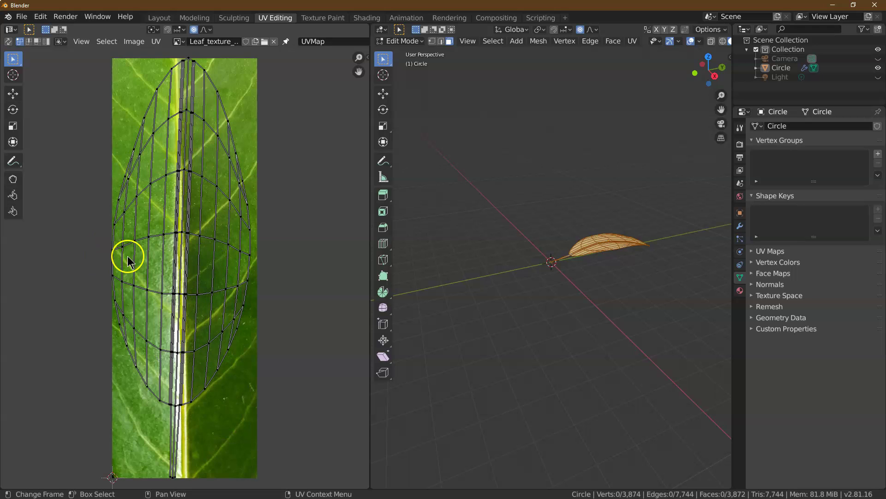
scroll(128, 260, "up", 1)
scroll(132, 272, "down", 1)
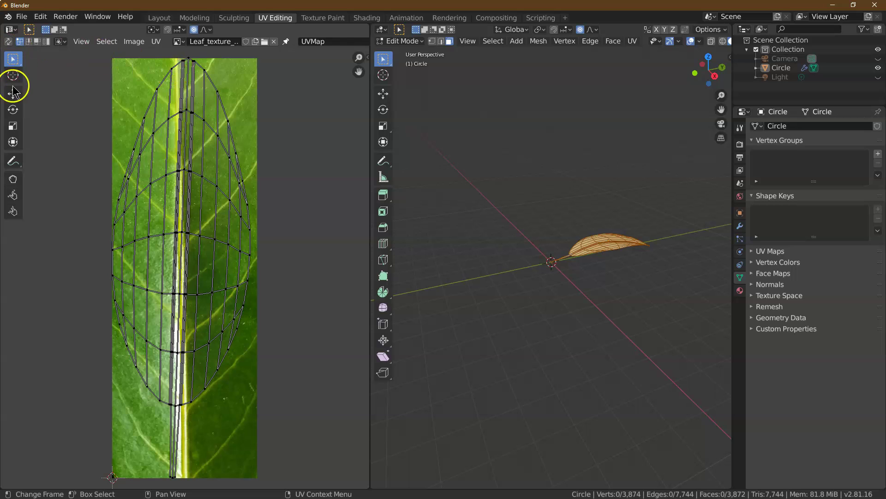
left_click(12, 126)
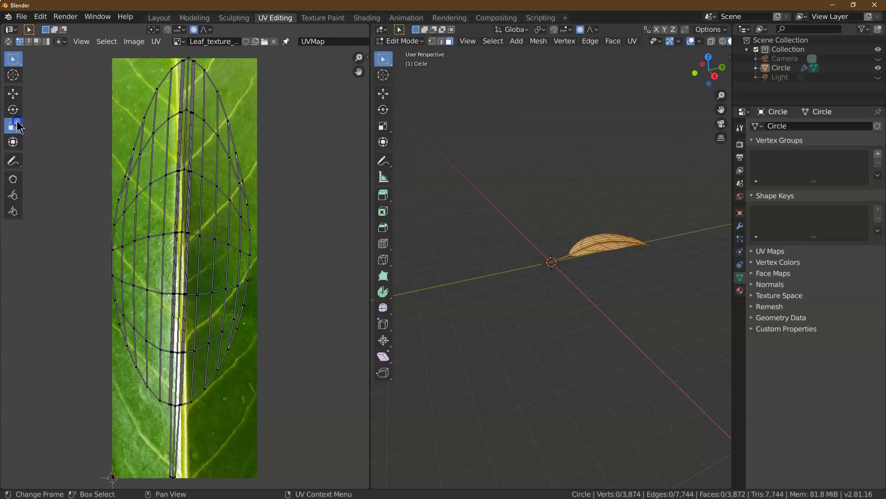
left_click(107, 41)
left_click(116, 53)
left_click(161, 124)
left_click_drag(163, 126, 165, 129)
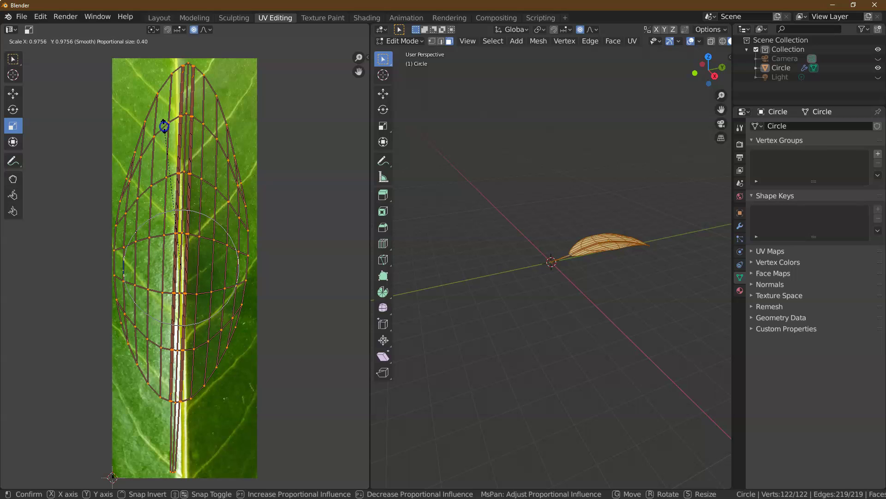
left_click(164, 127)
left_click(74, 480)
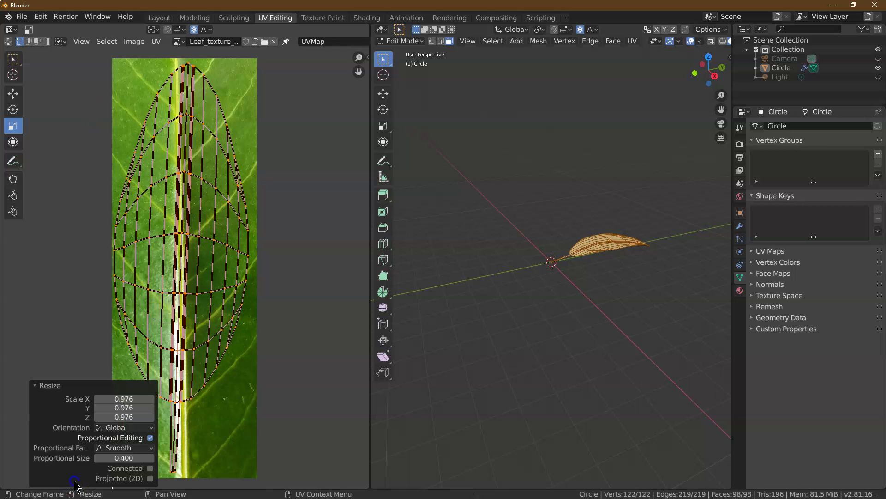
Set the UV resize scale to 0.98 on X, Y and Z.
left_click(131, 398)
type(".98")
key("Tab")
type(".98")
key("Tab")
type(".98")
key("Return")
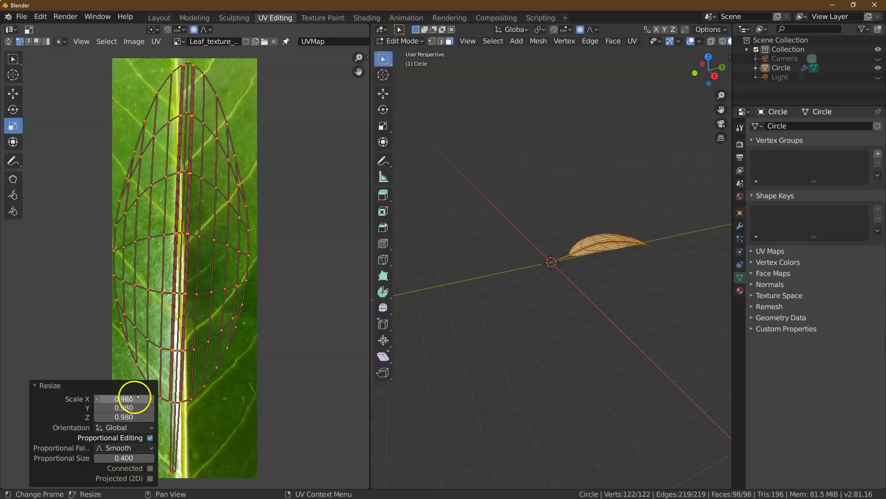
Rotate the leaf's UV layout to line up with the image's central vein, setting the angle to -3.5°.
left_click(13, 110)
left_click_drag(215, 222, 204, 202)
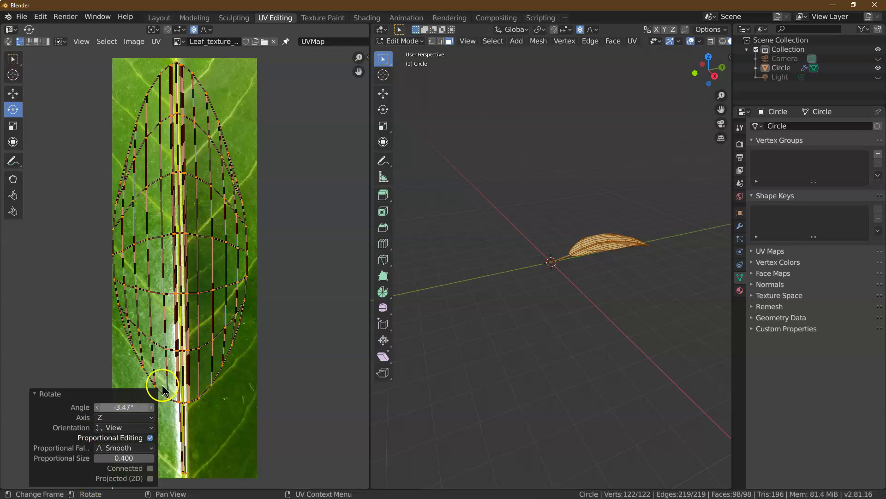
left_click(132, 407)
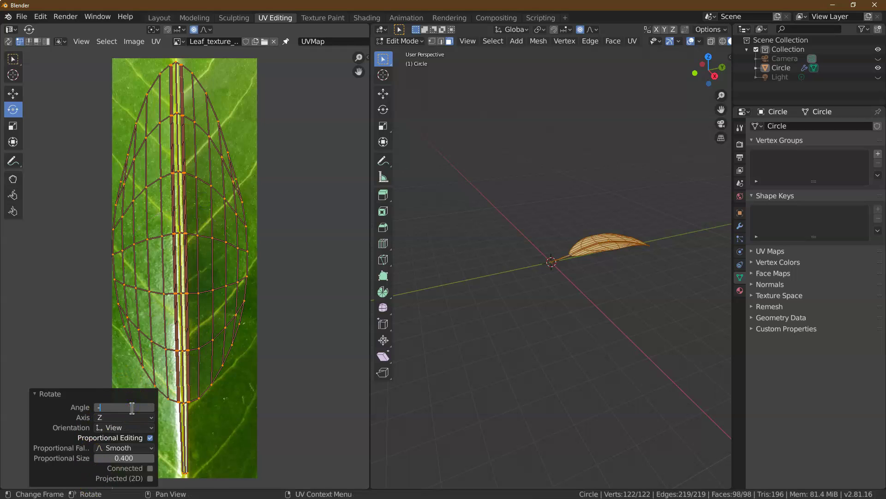
type("5")
key("Return")
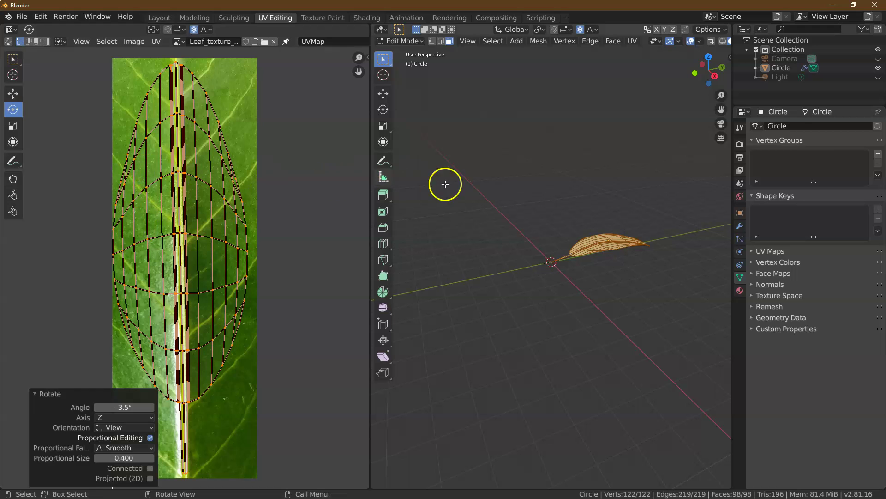
Return to the Layout workspace and raise the Subsurface value of the leaf material.
left_click(159, 17)
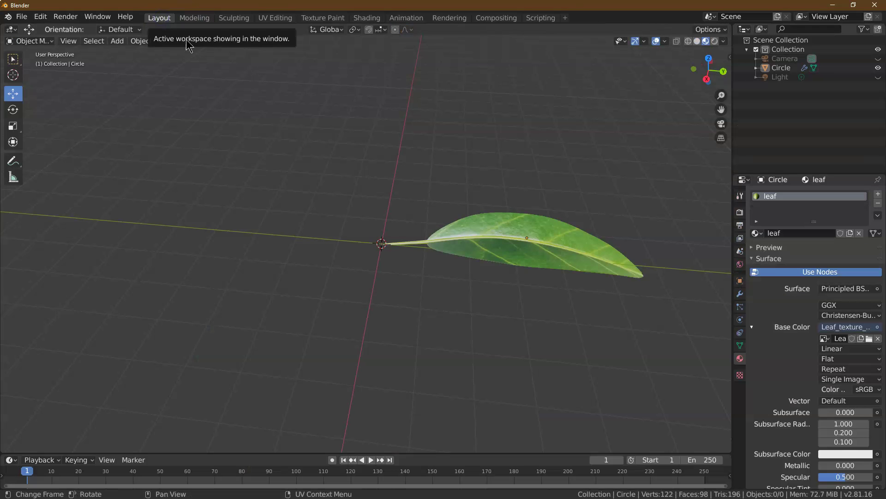
mouse_move(706, 79)
left_mouse_down()
mouse_move(31, 128)
mouse_move(720, 92)
mouse_move(691, 83)
left_mouse_up()
scroll(804, 304, "down", 4)
left_click(845, 337)
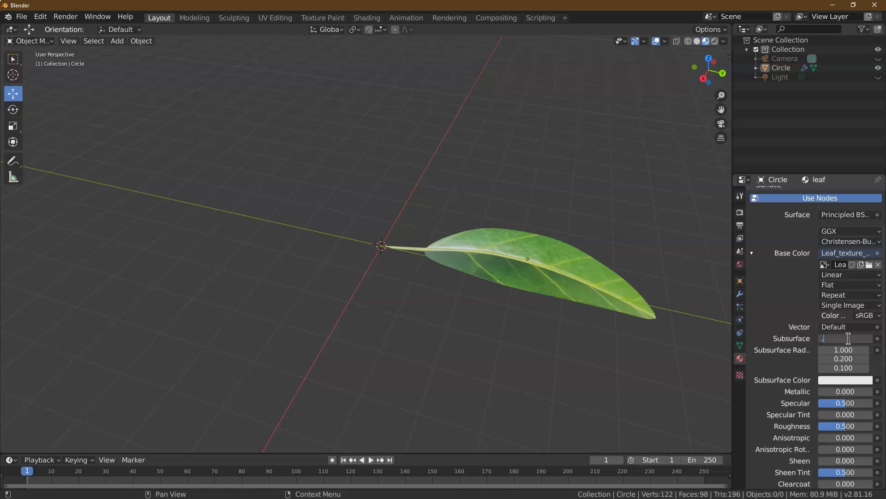
key("Return")
Set the leaf material's subsurface color to dark green, hue 0.342, saturation 1 and value 0.2, editing its hex code starting with 0033.
left_click(865, 381)
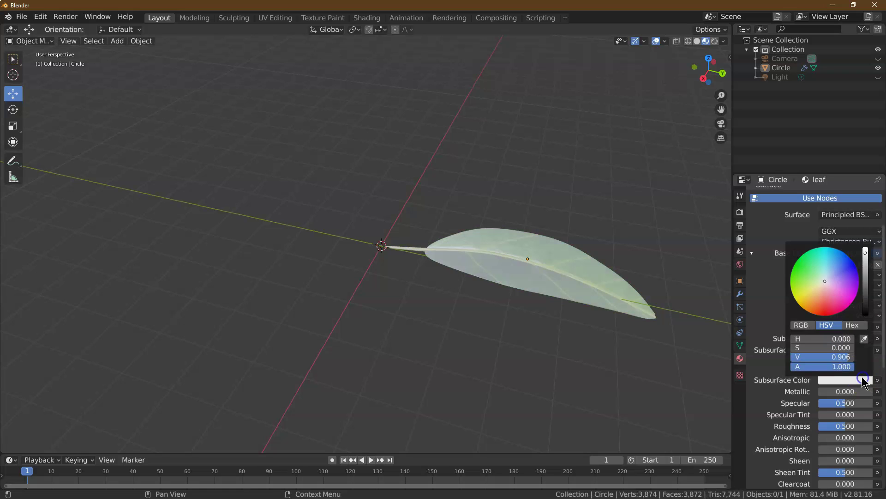
left_click(796, 262)
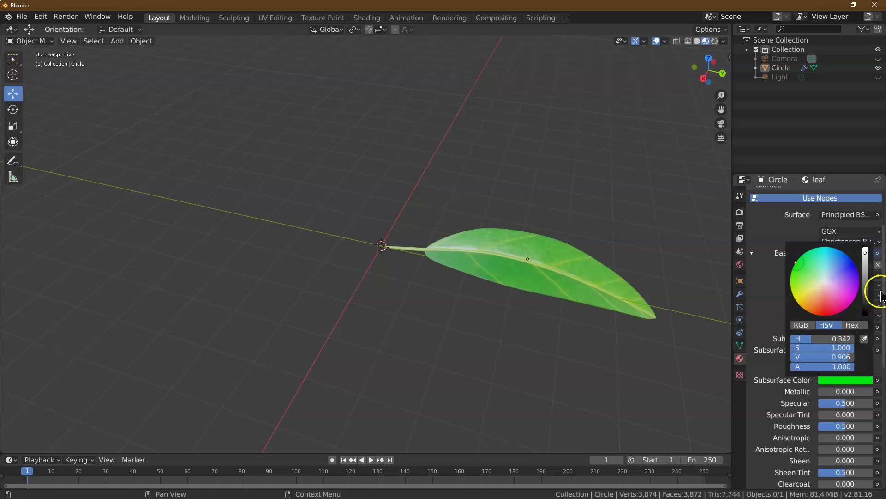
left_click(865, 302)
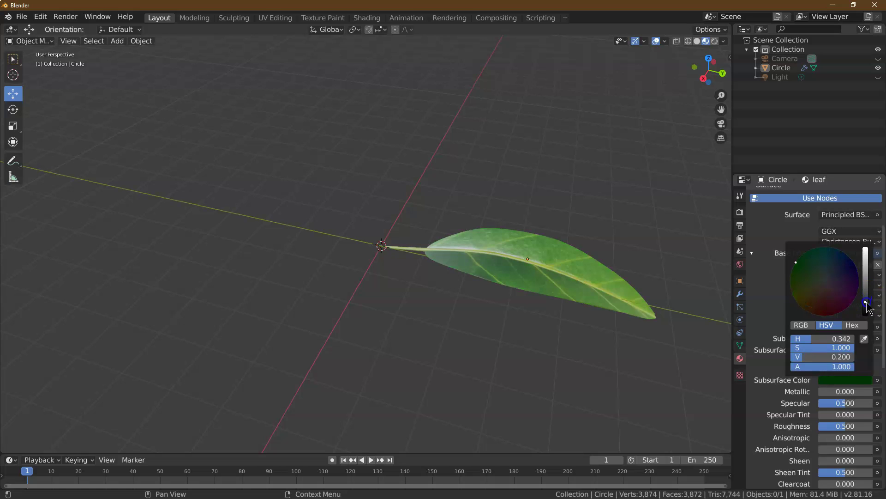
left_click(852, 325)
left_click(845, 339)
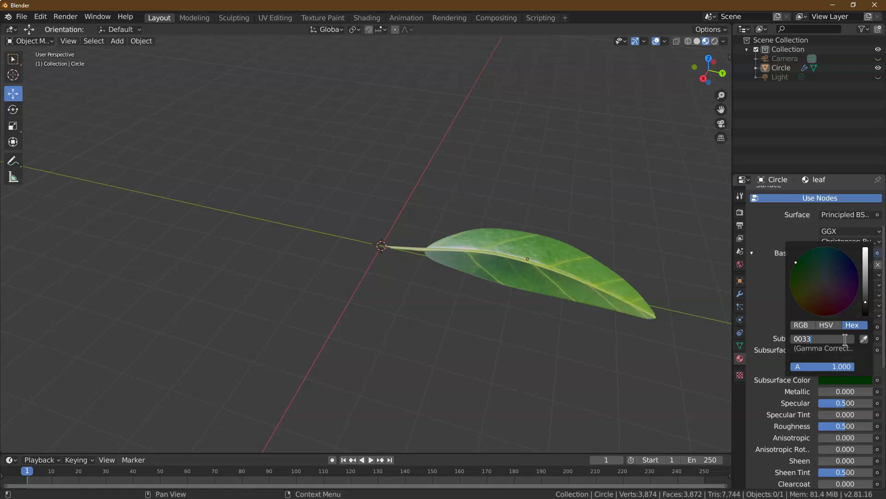
type("0")
key("Return")
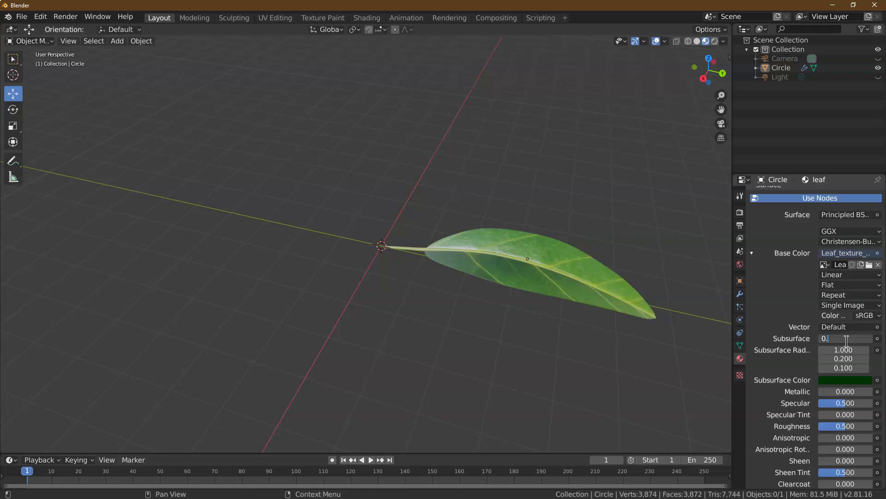
Set the leaf material's Subsurface value to 0.4.
left_click(847, 342)
type("0.04")
key("Return")
left_click(847, 341)
key("Return")
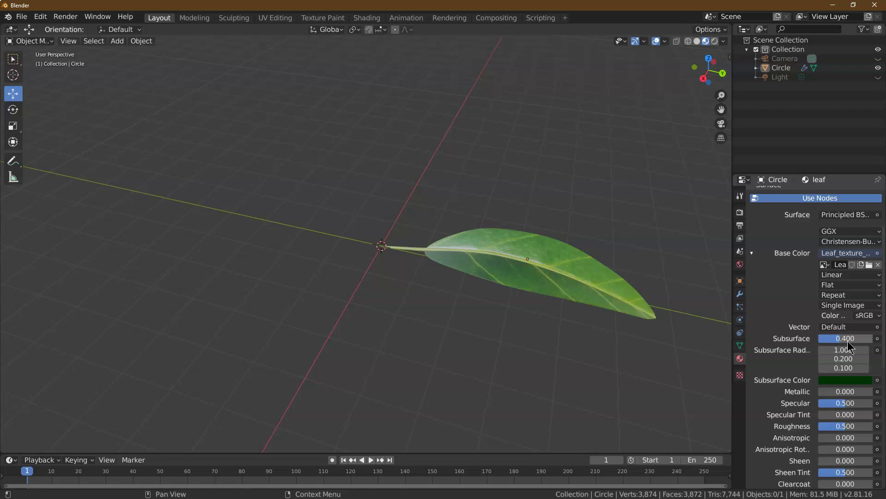
Set the leaf material's Specular value to 0.3.
left_click(850, 405)
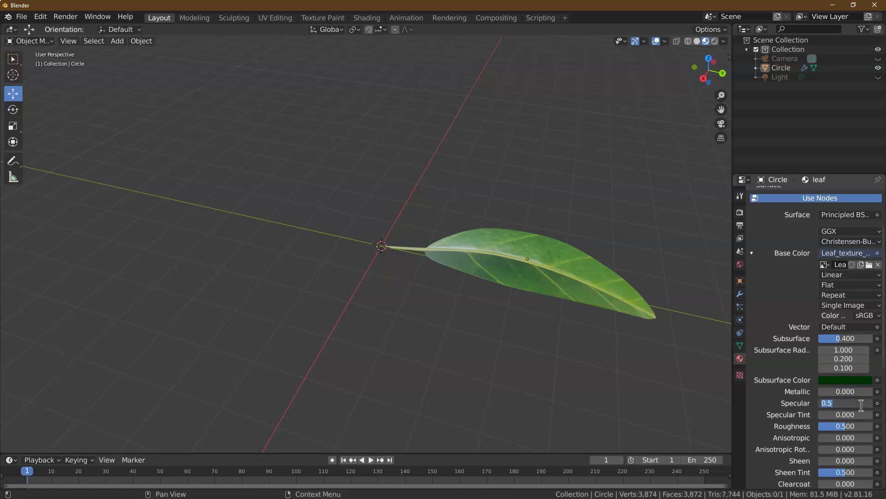
type("0.0")
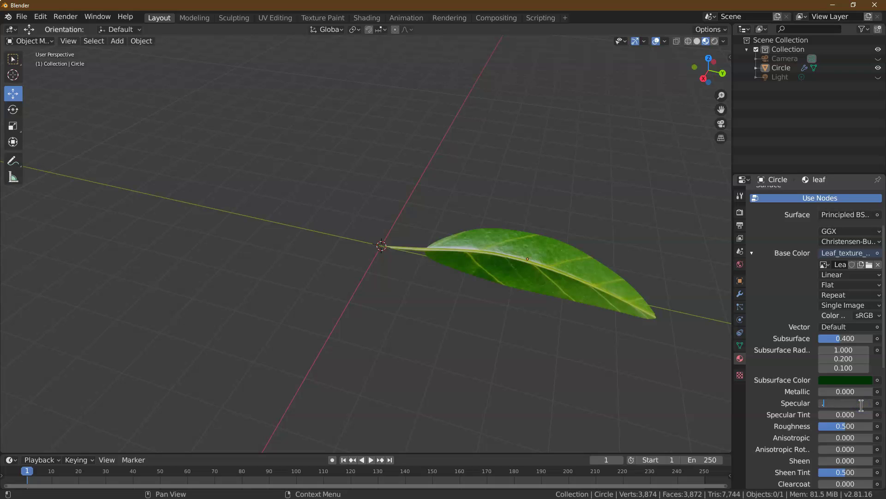
type("2")
key("Return")
left_click(861, 405)
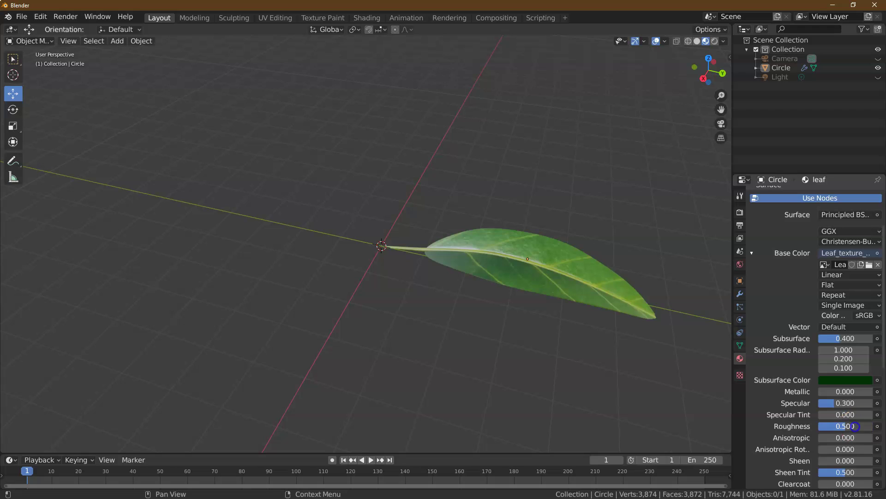
Set the leaf material's Roughness to 0.6 and its Subsurface value to 0.5.
type("6")
key("Return")
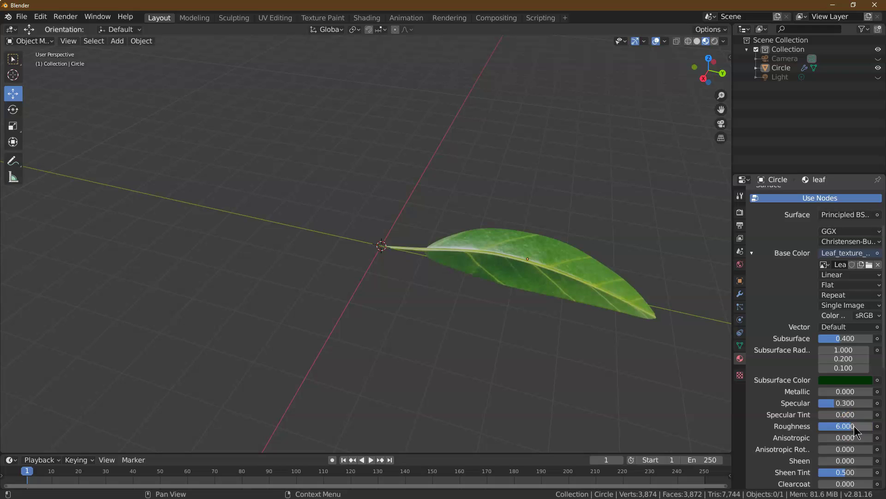
left_click(852, 431)
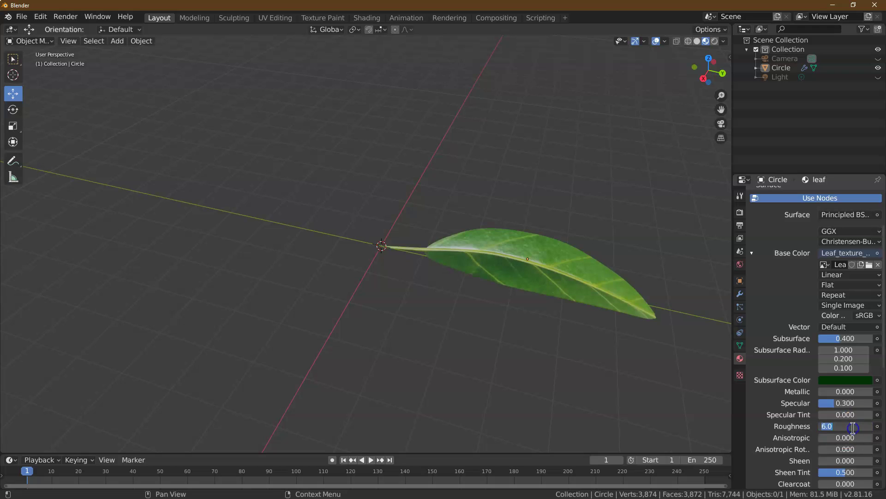
type(".5")
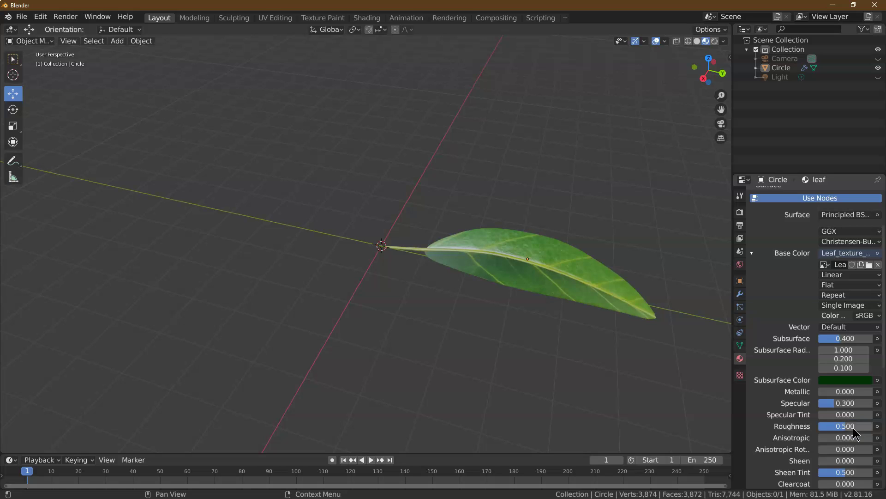
key("BackSpace")
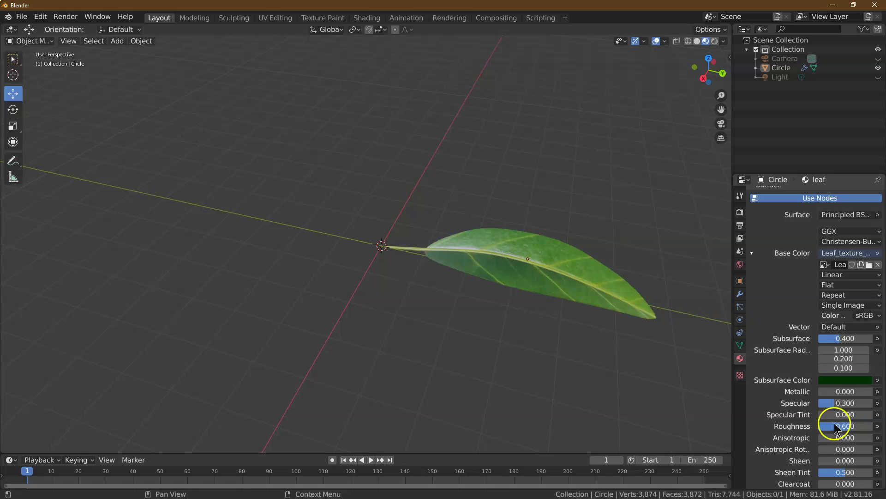
left_click(854, 338)
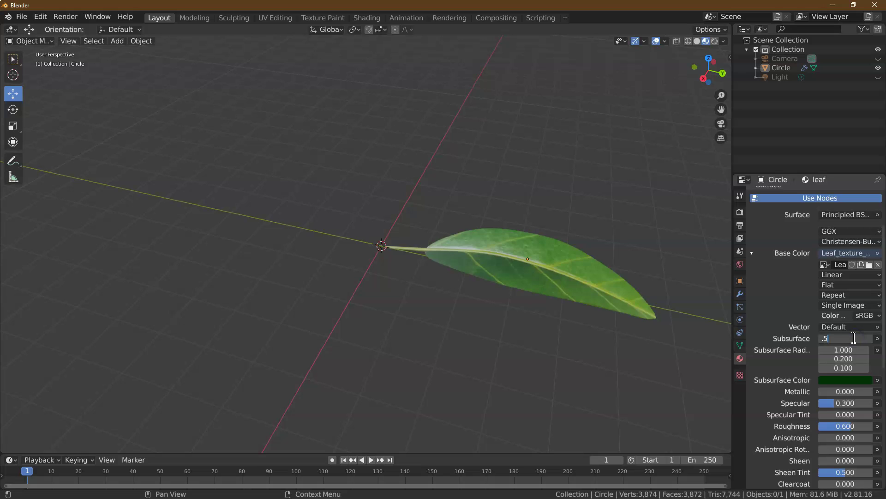
Switch the viewport to rendered shading, then unhide and select the light.
left_click(715, 42)
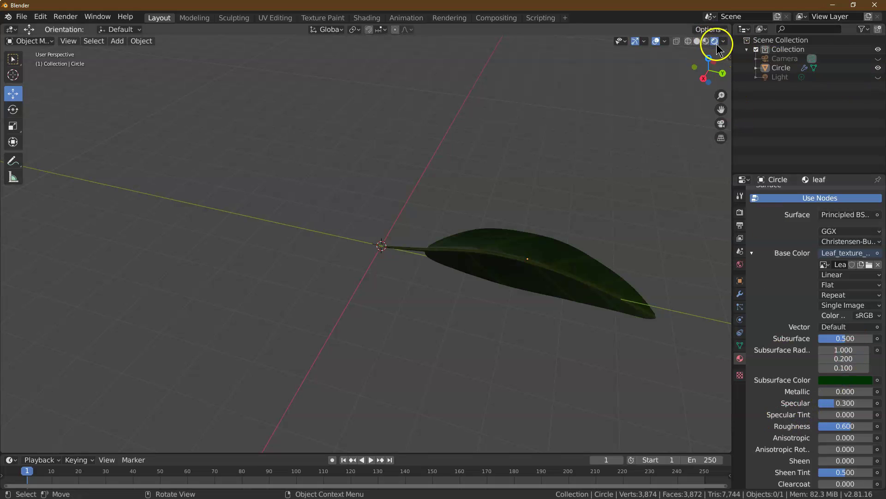
left_click(878, 77)
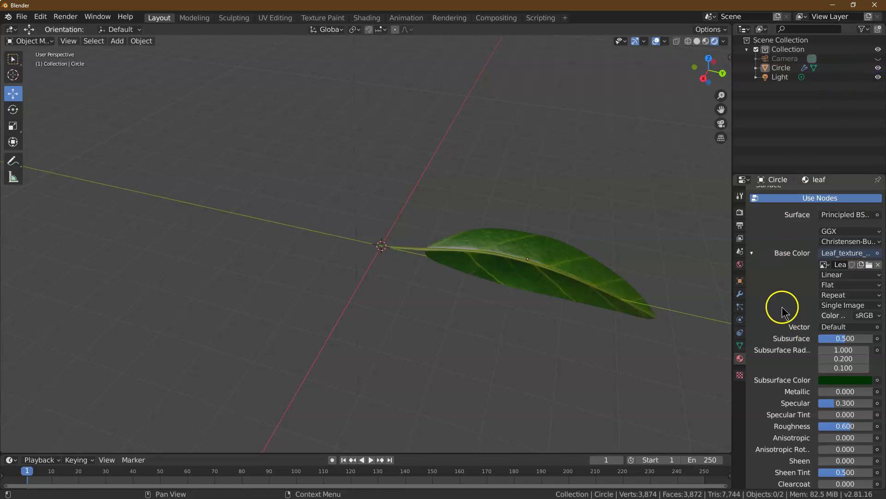
left_click(352, 138)
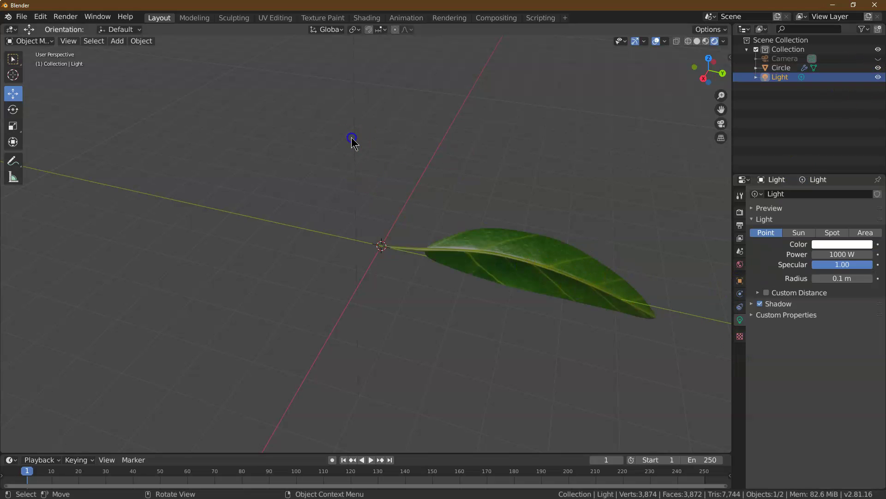
Change the light's type to Sun and set its strength to 6.
left_click(798, 233)
left_click(854, 254)
type("6")
key("Return")
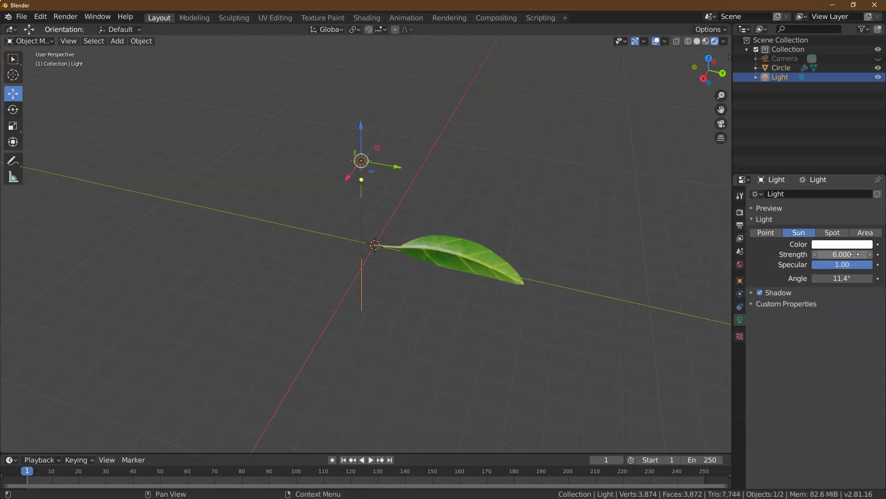
Select the leaf and set its material's Subsurface value to 0.8 and Roughness to 0.3.
middle_click_drag(619, 311, 619, 300)
left_click(770, 69)
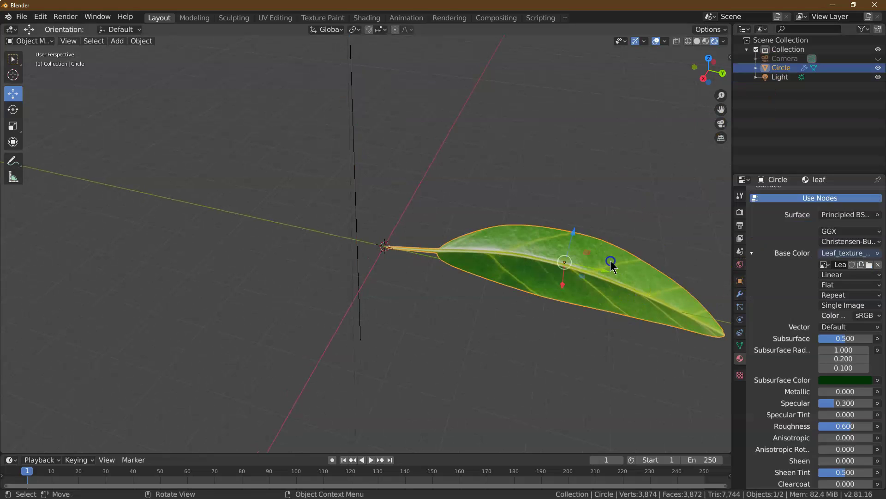
left_click(852, 339)
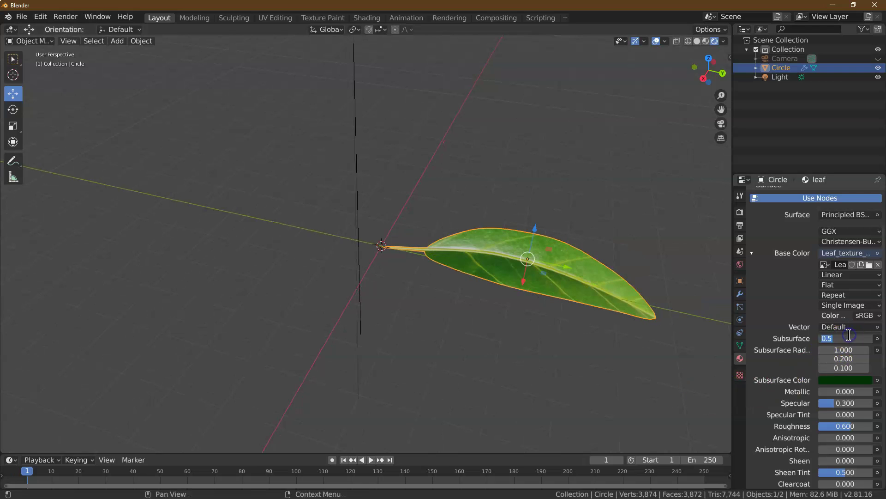
type(".8")
key("Return")
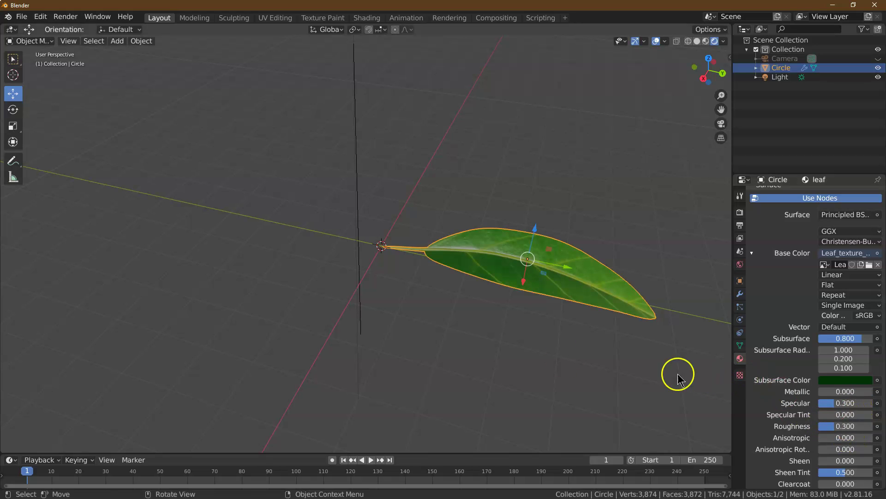
Switch the viewport to solid shading and add an Array modifier to the leaf.
scroll(524, 352, "down", 3)
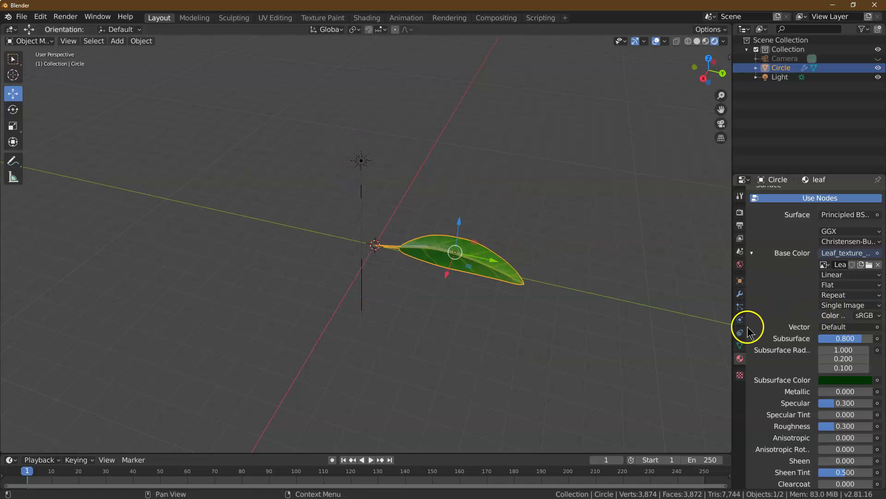
left_click(740, 294)
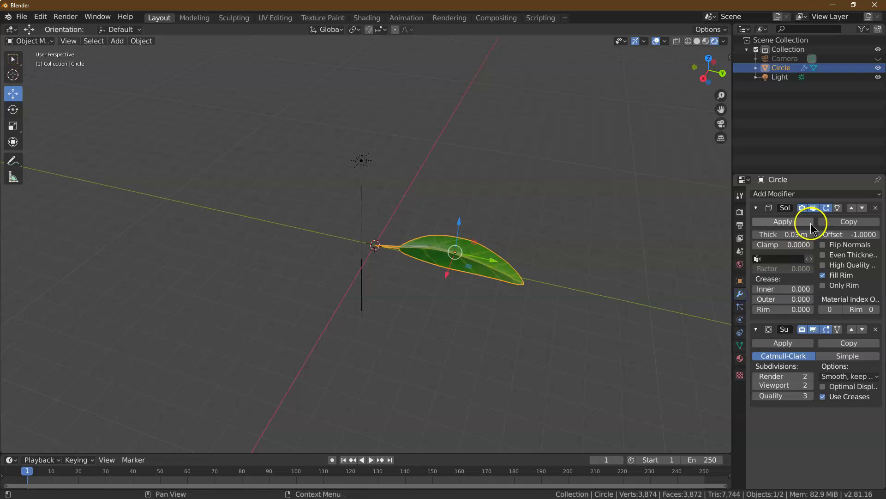
left_click(698, 41)
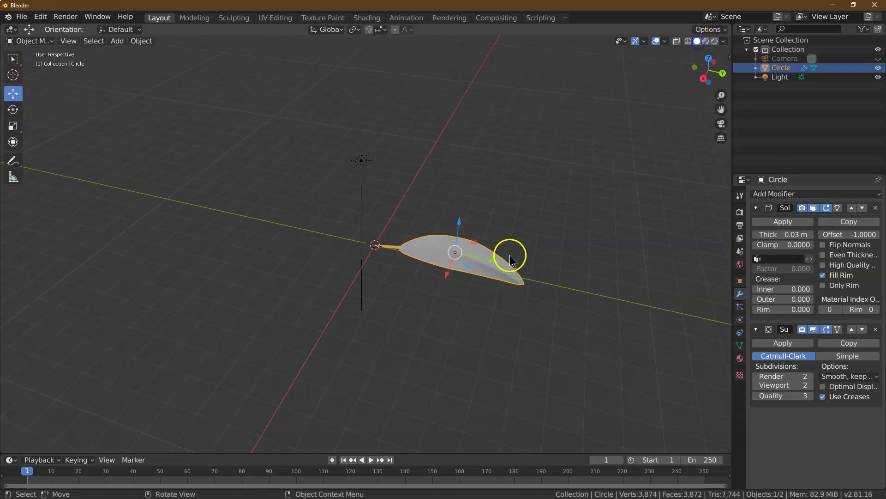
left_click(796, 194)
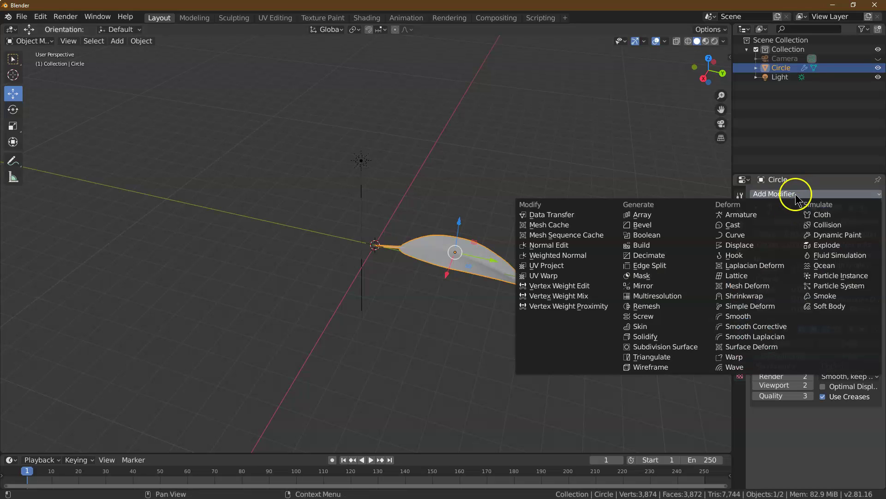
left_click(658, 221)
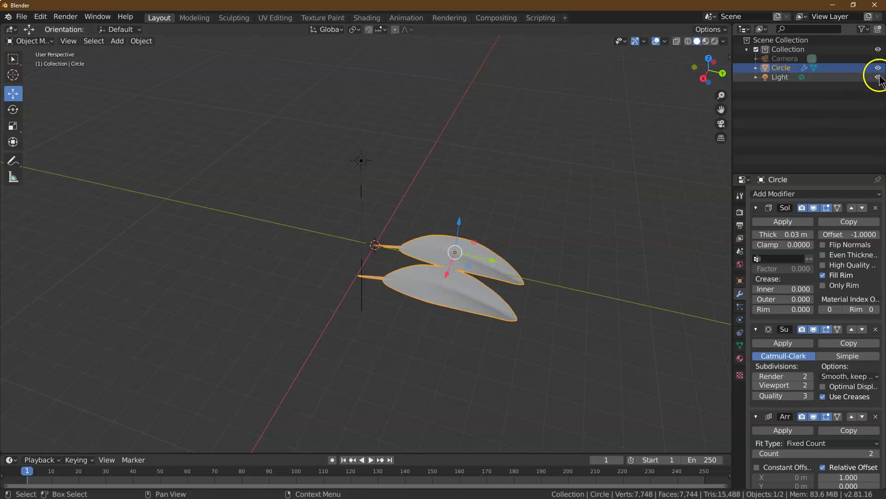
Hide the light and collapse the settings of the leaf's Solidify and Subdivision Surface modifiers.
scroll(809, 311, "down", 2)
scroll(785, 258, "up", 1)
scroll(757, 213, "up", 1)
left_click(756, 207)
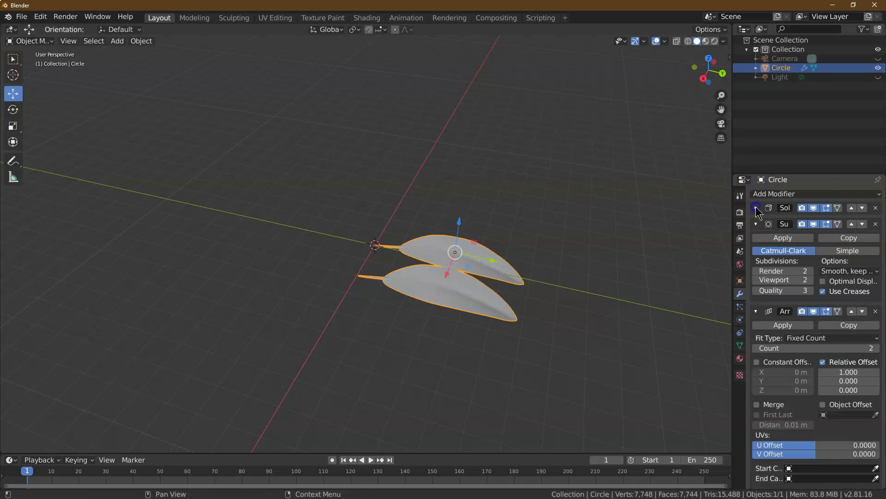
left_click(756, 224)
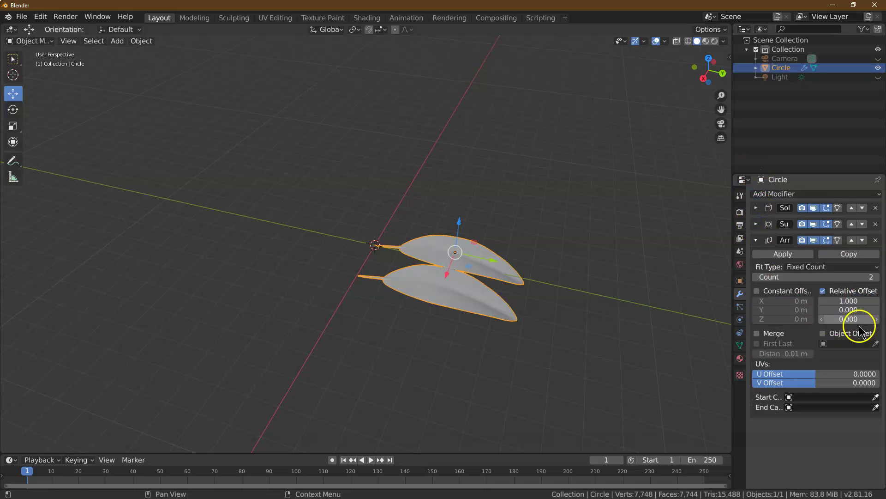
Enable Object Offset in the leaf's Array modifier and add a sphere-type empty at the world origin.
left_click(829, 334)
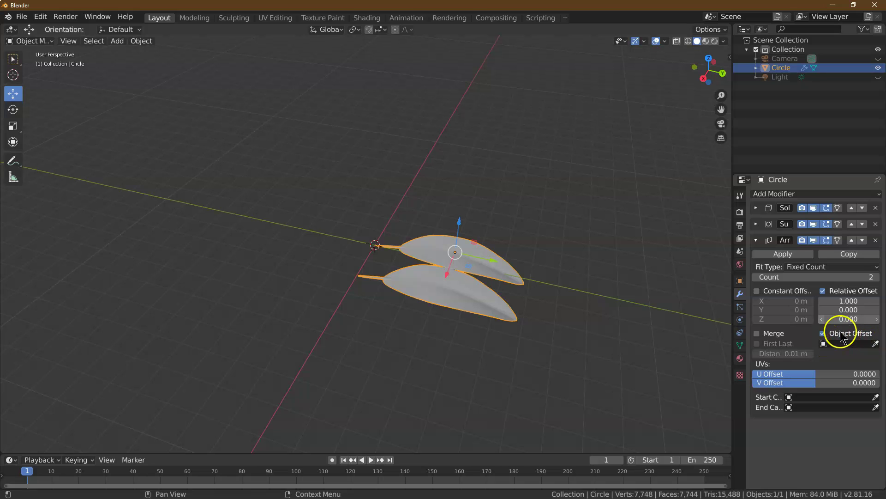
left_click(116, 42)
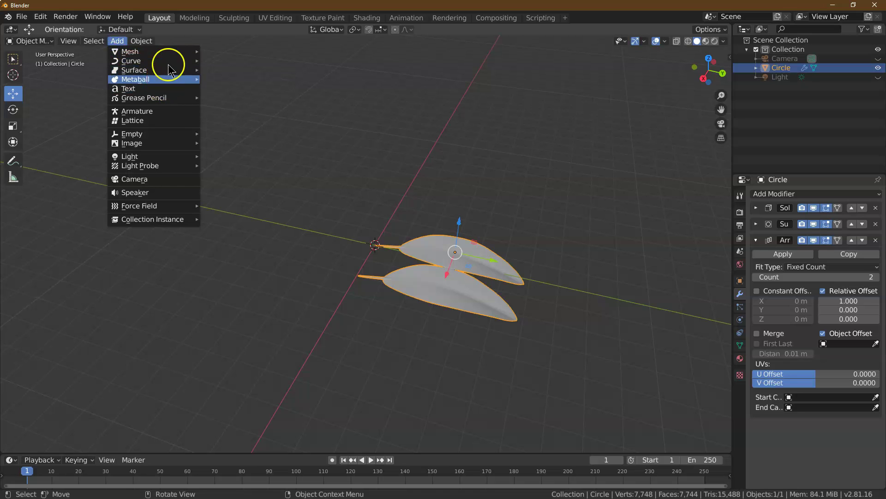
mouse_move(170, 135)
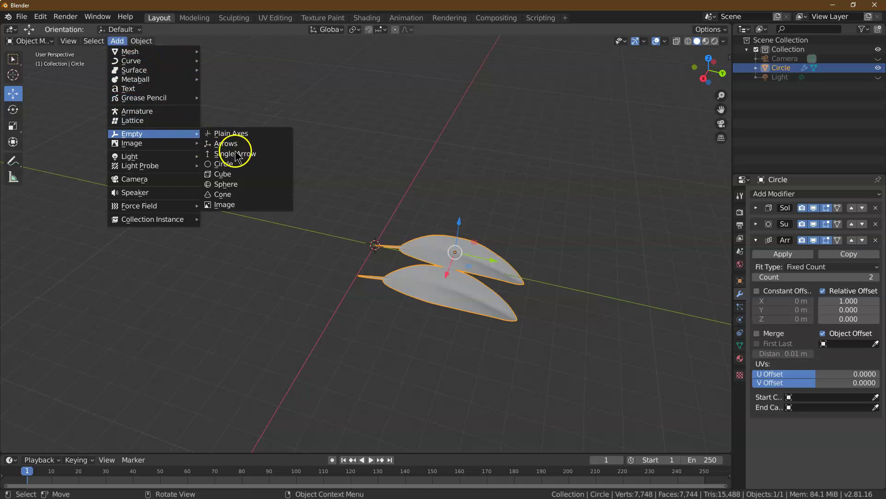
left_click(247, 185)
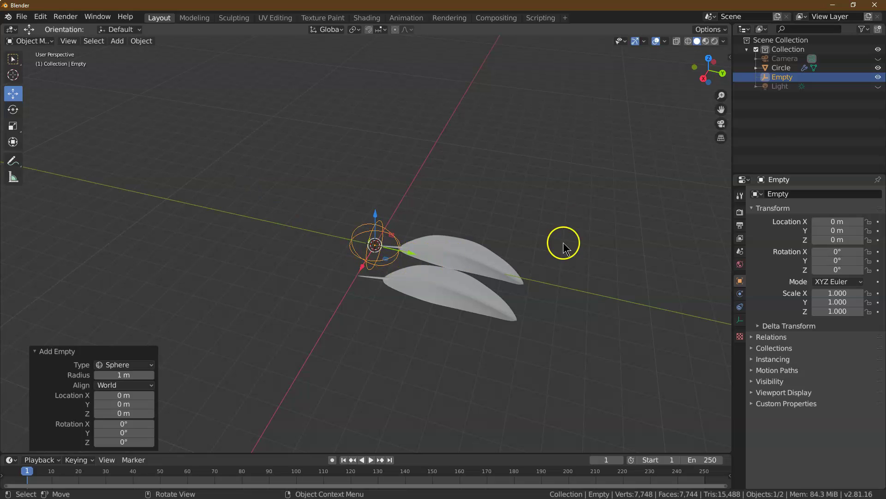
Rename the empty to Control and the leaf object to Leaf.
left_click(791, 194)
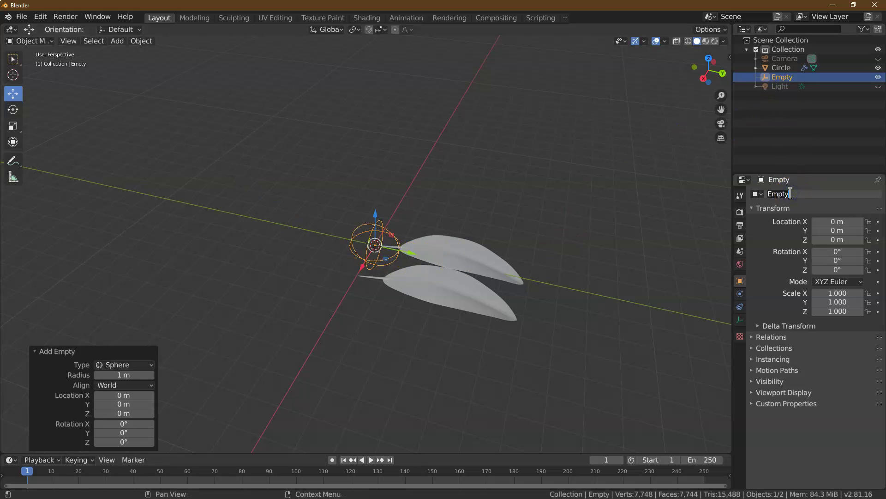
type("Control")
key("Return")
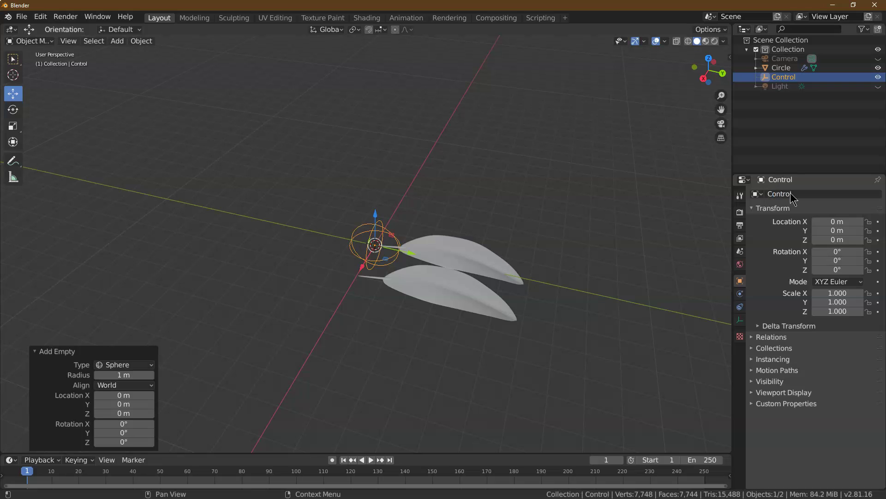
left_click(780, 68)
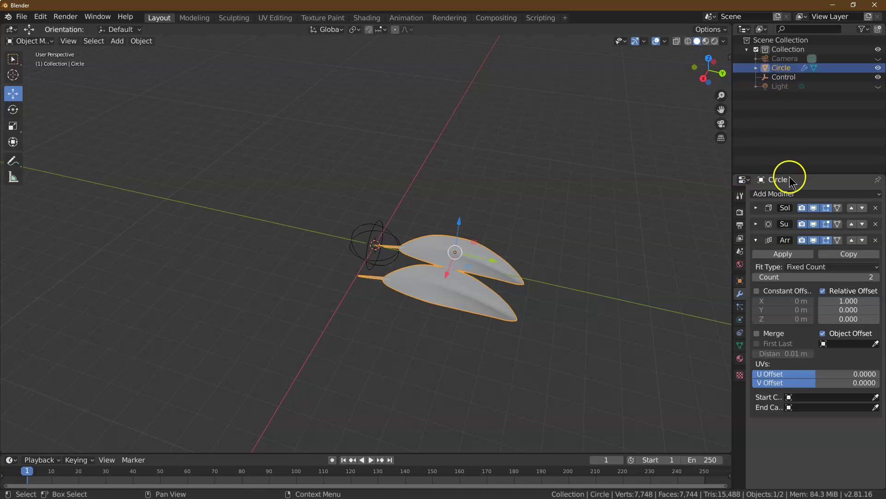
left_click(740, 282)
left_click(784, 193)
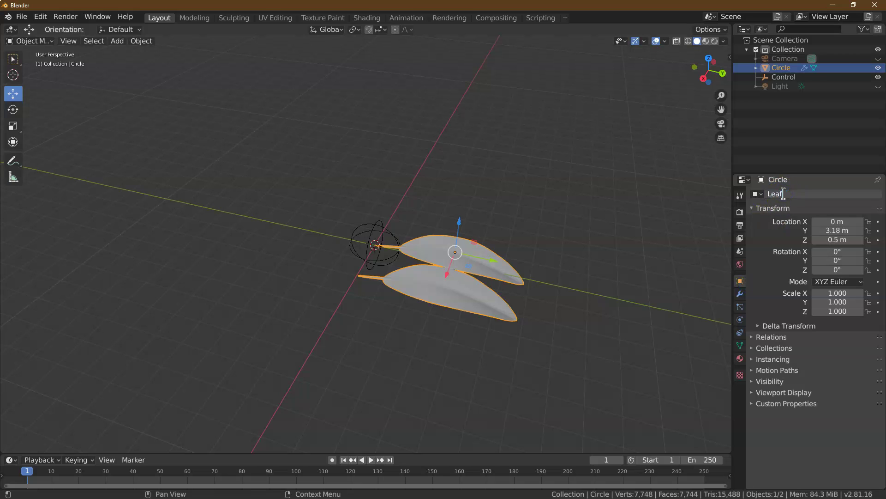
type("Leaf")
key("Return")
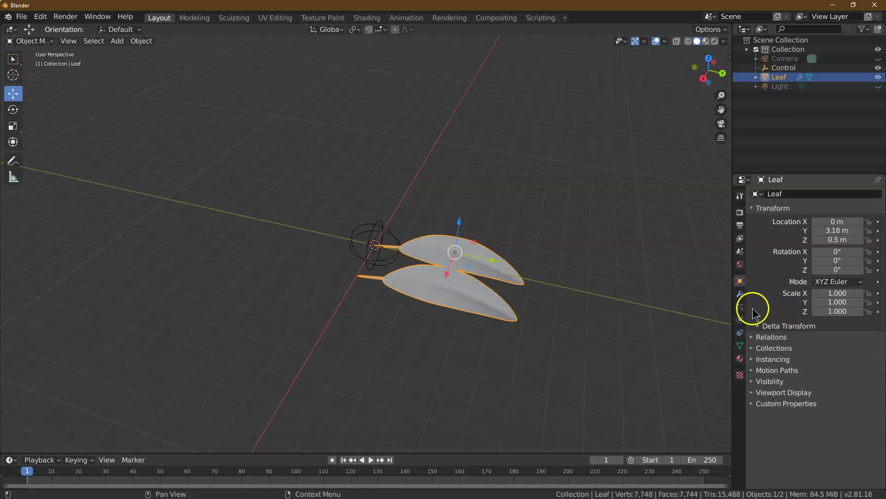
Assign the Control empty as the offset object of the leaf's Array modifier.
left_click(740, 296)
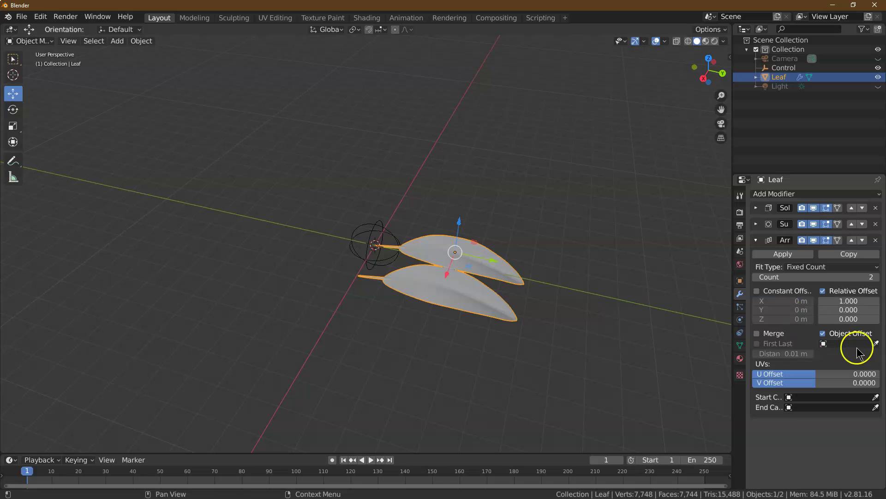
left_click(827, 343)
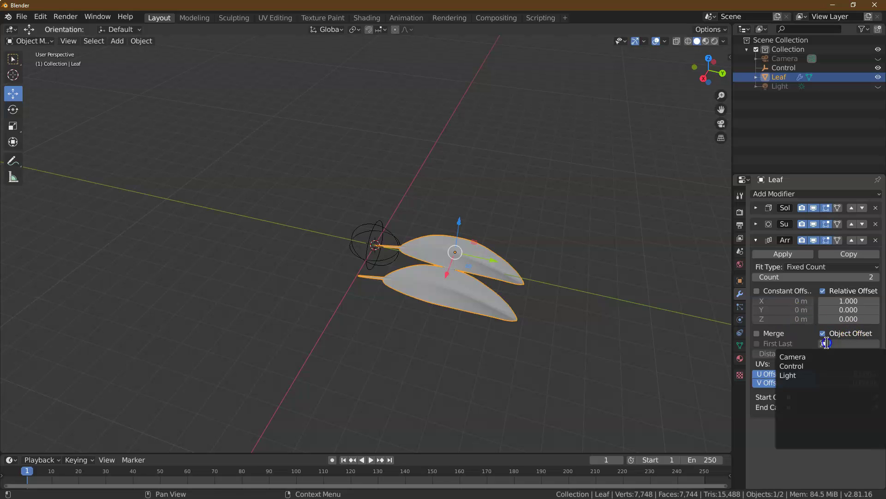
left_click(800, 365)
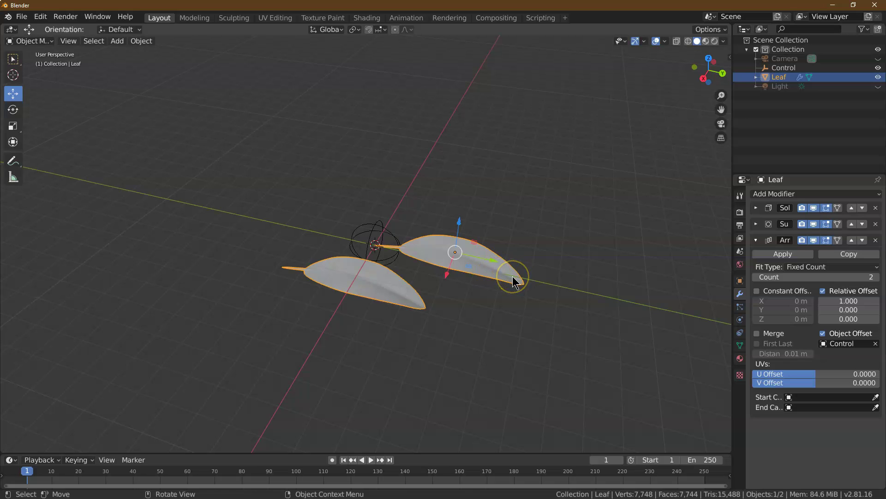
Set the leaf's origin to the 3D cursor.
left_click(481, 289)
left_click(477, 277)
left_click(139, 42)
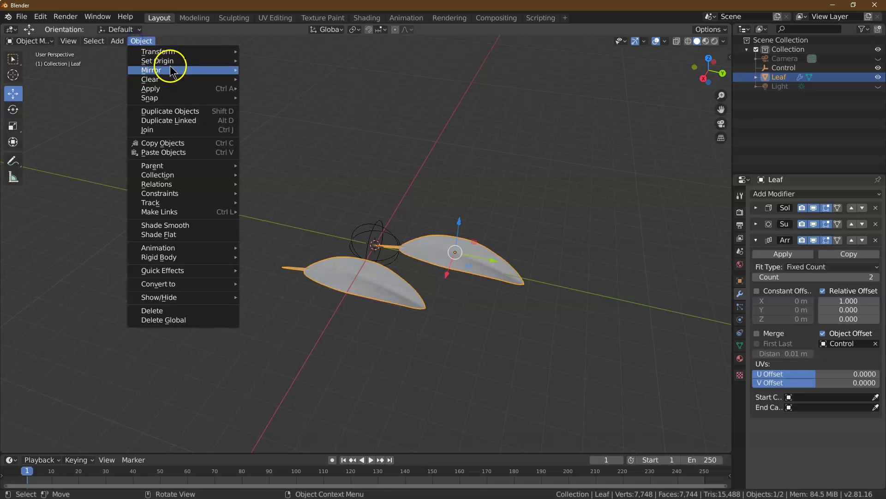
mouse_move(178, 60)
left_click(317, 82)
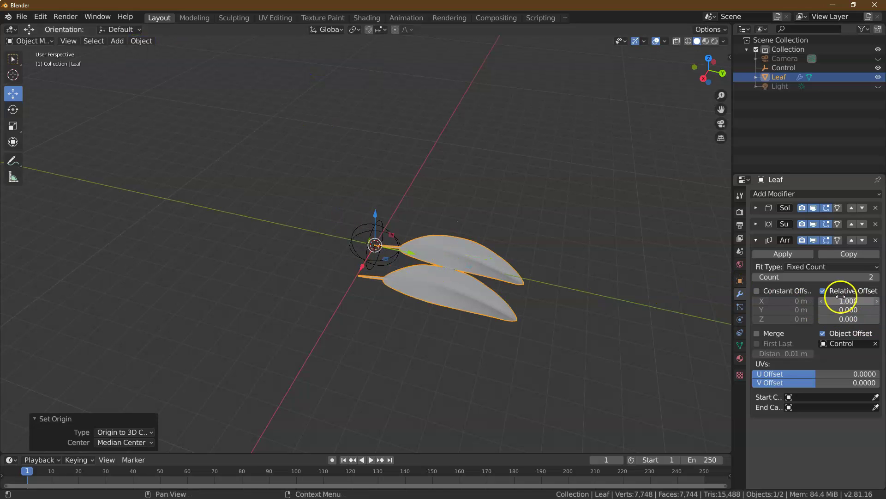
Turn off Relative Offset in the leaf's Array modifier and set its count to 25.
left_click(824, 292)
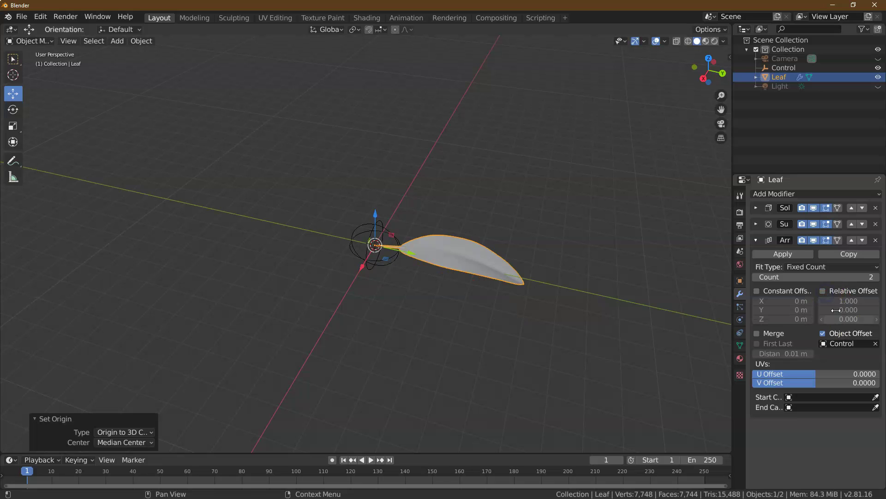
left_click(873, 278)
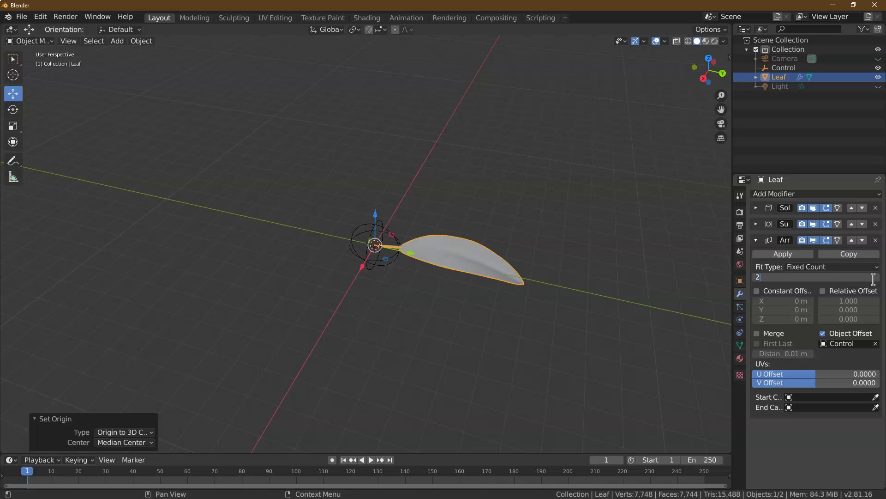
type("5")
key("Return")
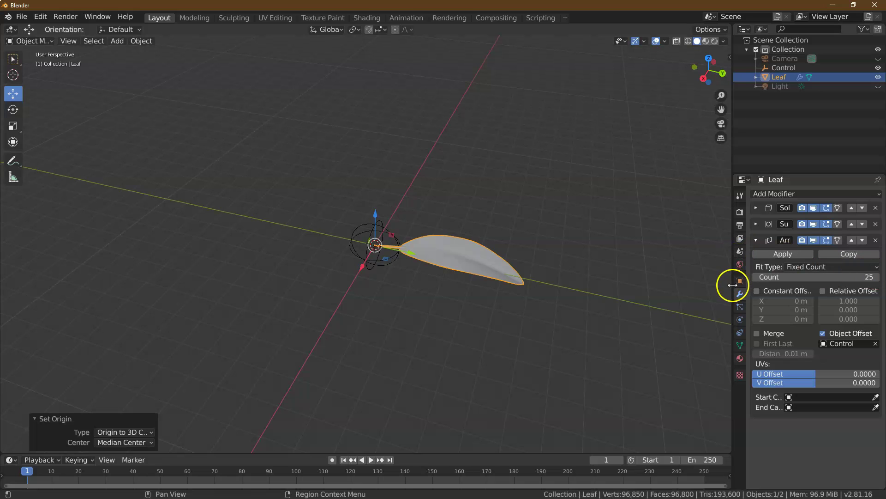
Select the Control empty and set its Z location to 0.5 m, trying 1 m first.
left_click(771, 68)
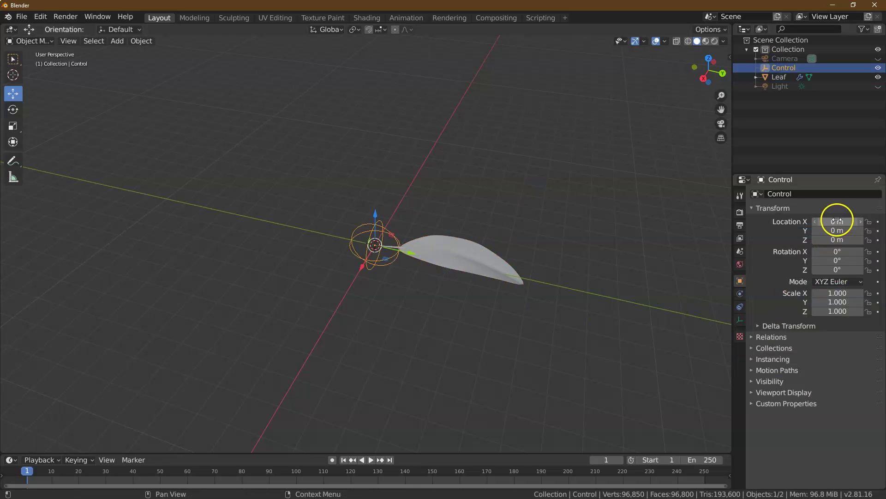
left_click(842, 241)
type("1")
key("Return")
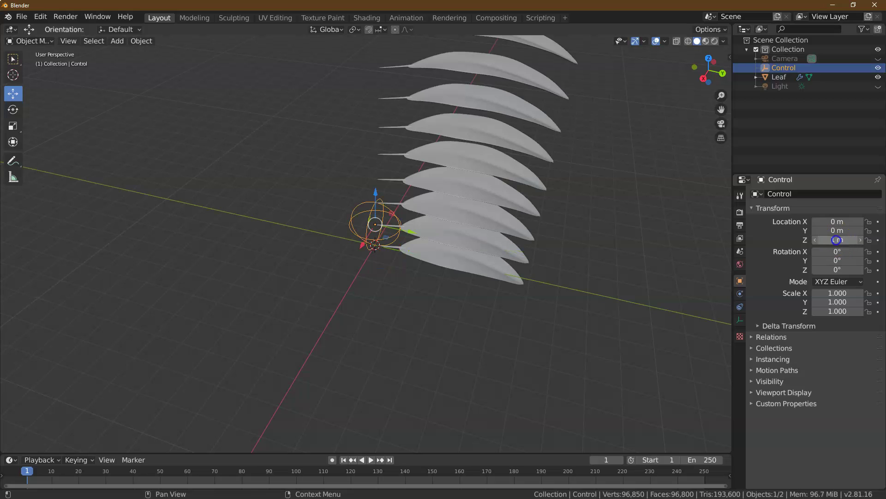
type("5")
key("Return")
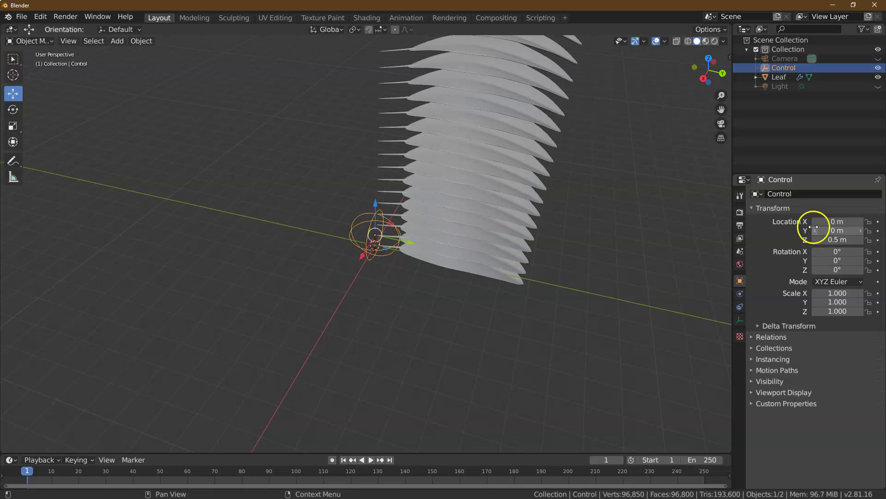
Try Z rotations of 110° and 125° on the Control empty to spread the leaves around the stem axis.
left_click_drag(720, 94, 766, 208)
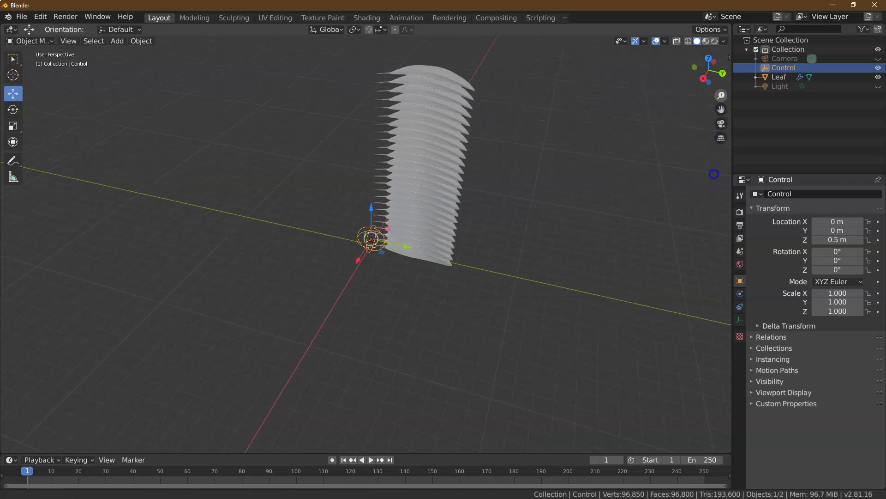
left_click(841, 268)
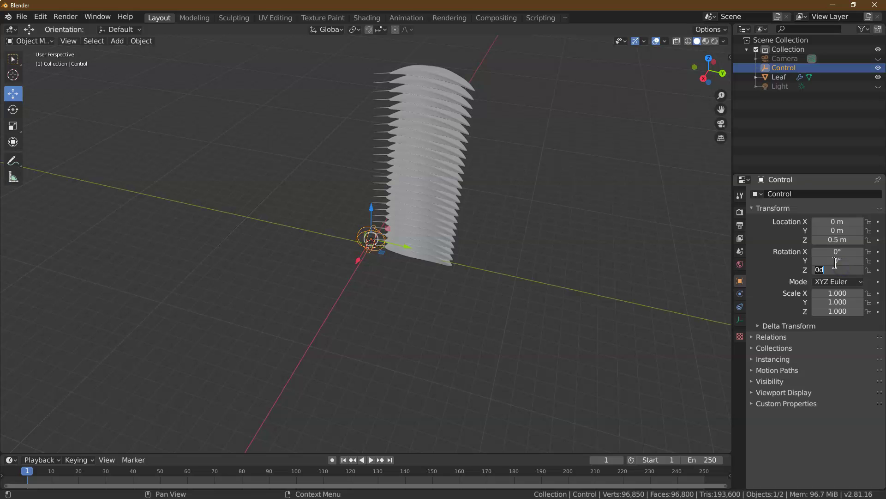
key("Return")
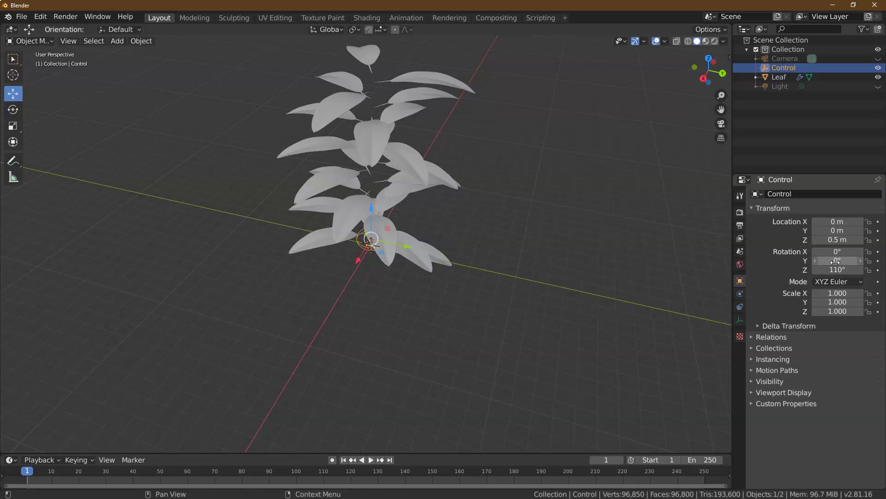
left_click(853, 269)
left_click(845, 268)
type("d")
type("125")
key("Return")
Set the Control empty's Z rotation to 150°.
left_click_drag(712, 83, 221, 84)
left_click(838, 269)
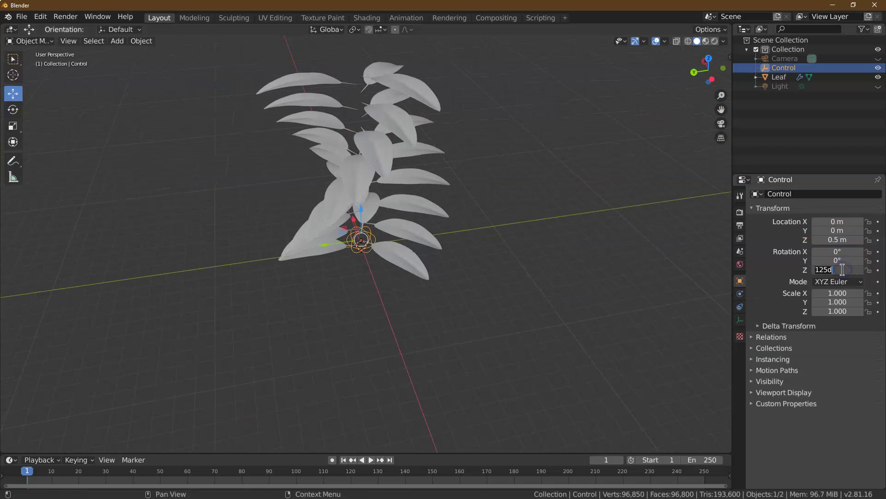
type("150")
key("Return")
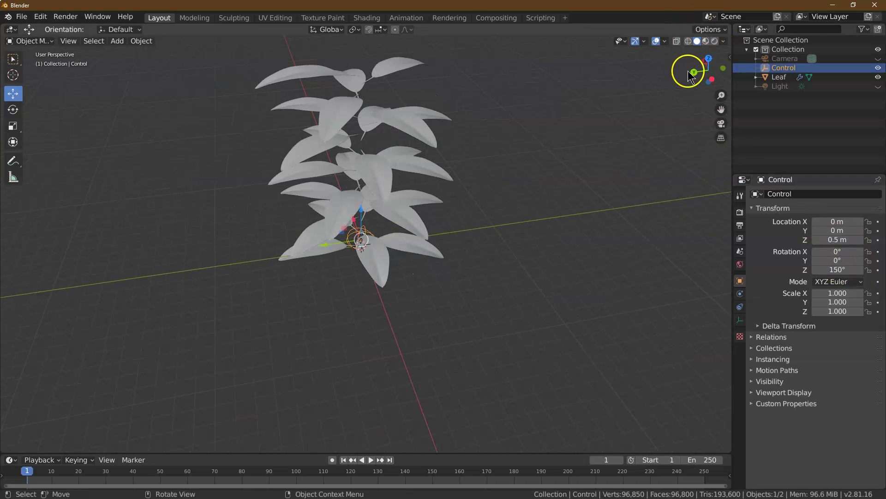
Try a Z location of 0.4 m for the Control empty and return it to 0.5 m.
left_click_drag(696, 73, 209, 62)
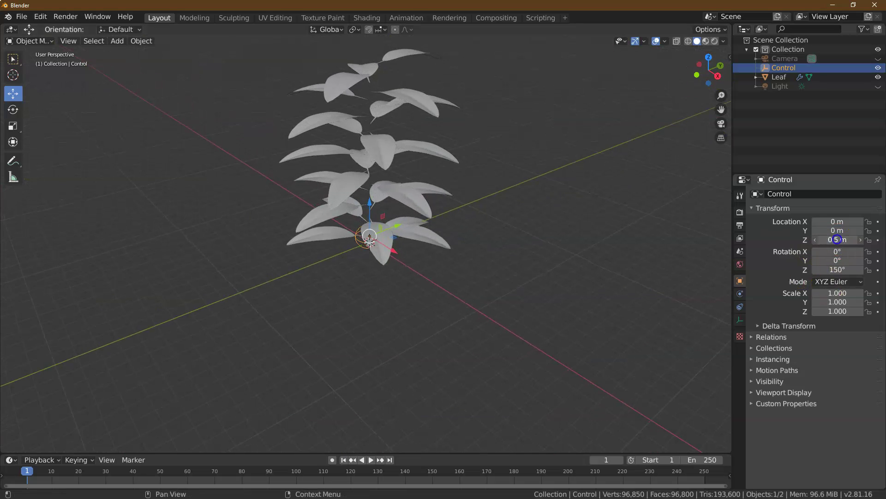
left_click(836, 239)
type(".4")
key("Return")
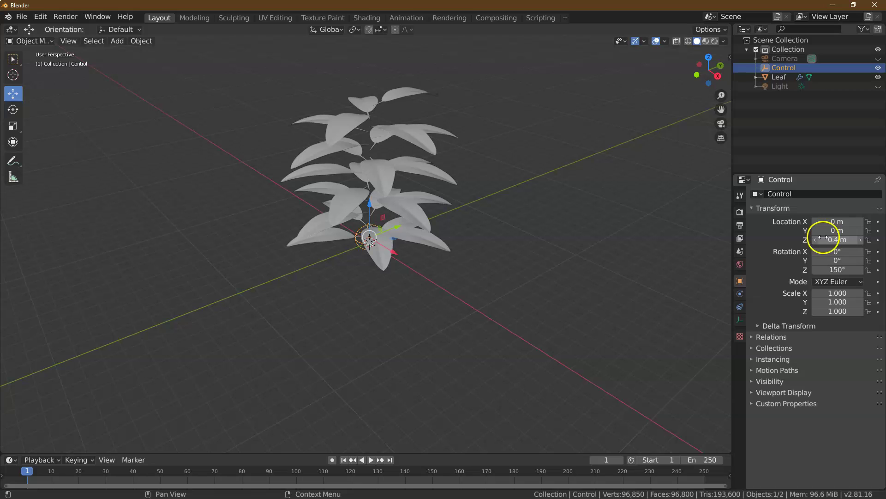
left_click(823, 238)
type(".5")
key("Return")
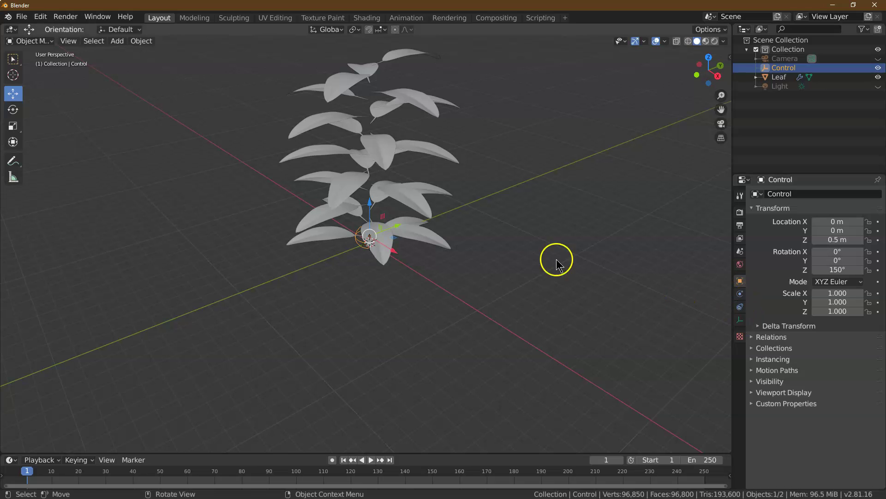
Select the leaf and set its Array modifier's count to 35.
left_click(800, 76)
left_click(867, 276)
type("25")
type("5")
key("Return")
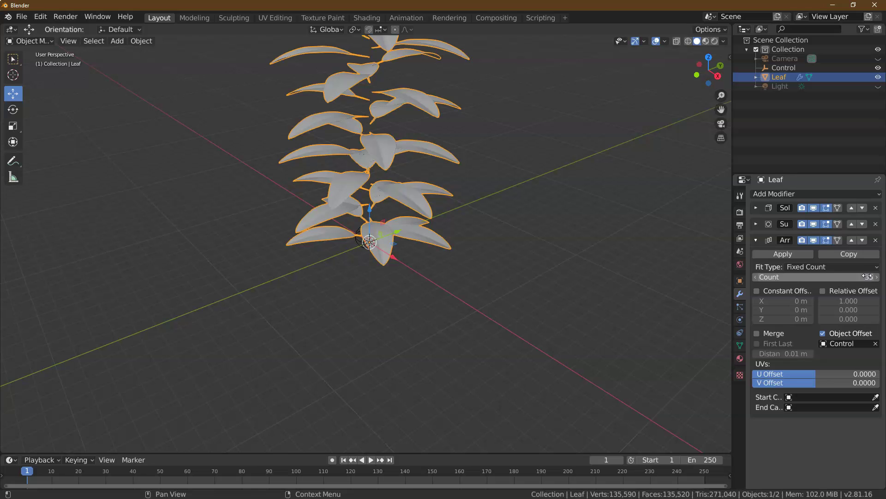
Select the Control empty and set its Z location to 0.35 m, trying 0.4 m first.
left_click(781, 69)
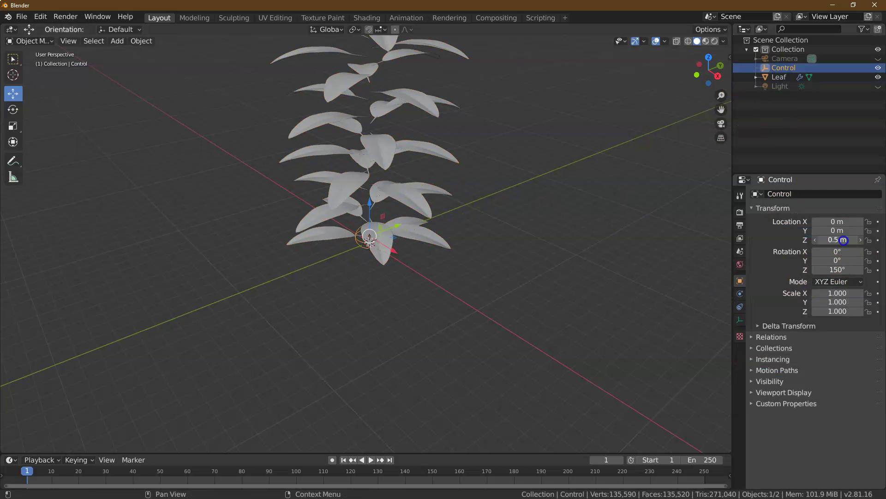
left_click(843, 241)
type(".4")
key("Return")
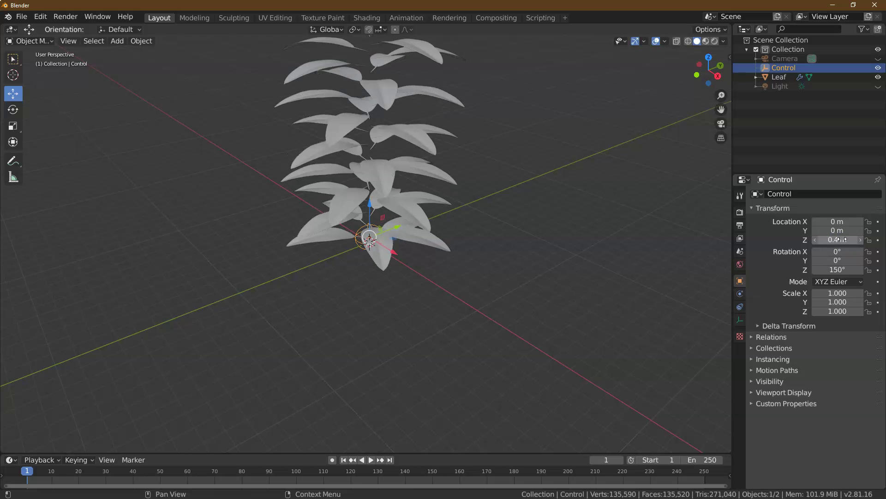
key("Return")
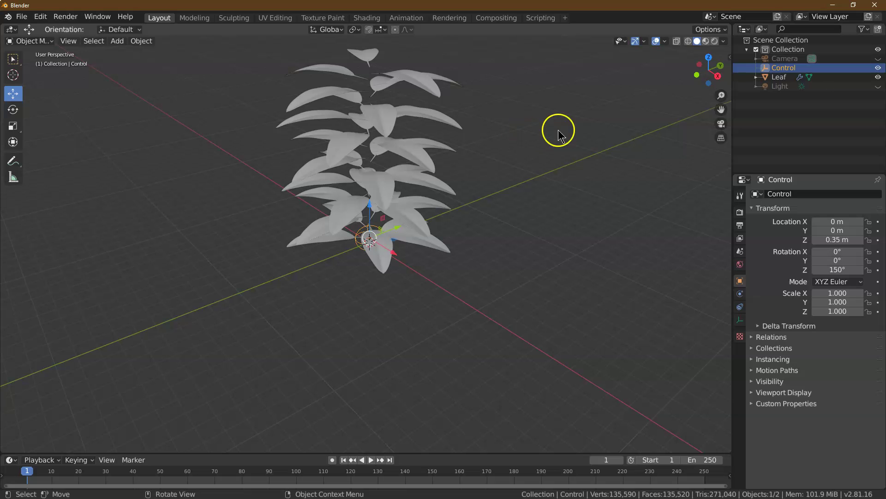
Add a cylinder mesh at the world origin in the middle of the leaf spiral.
left_click_drag(719, 75, 164, 69)
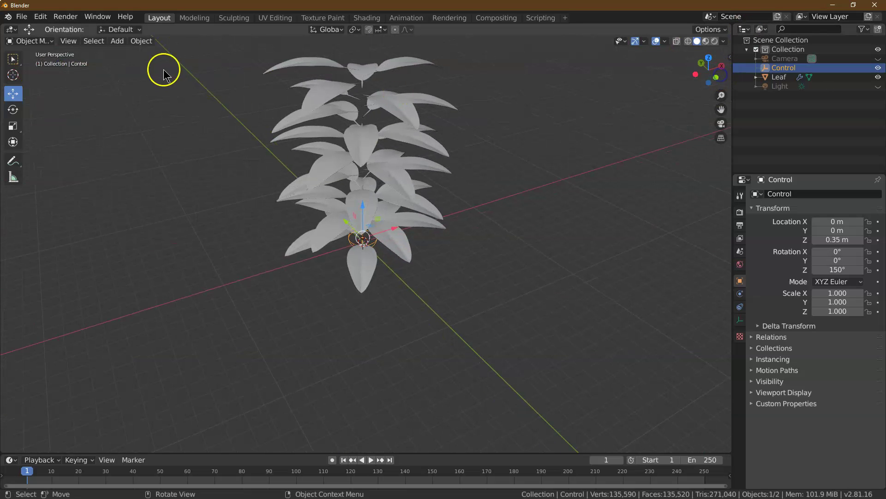
left_click(12, 60)
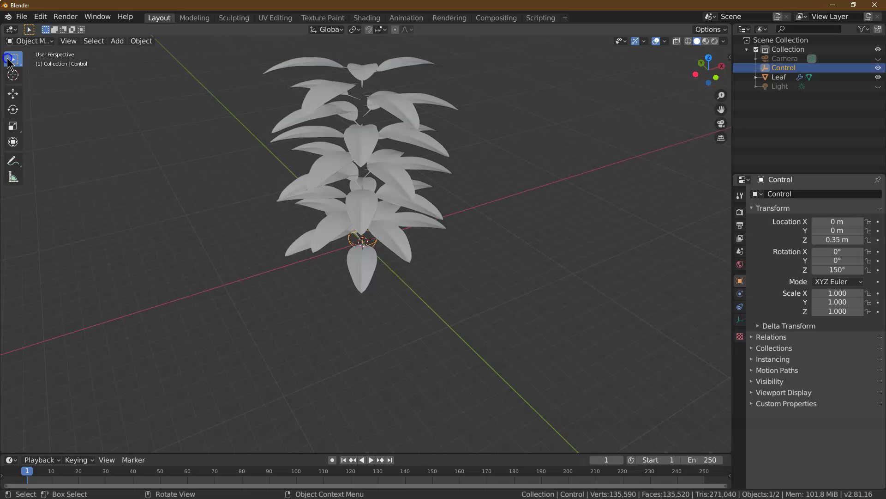
left_click(116, 42)
mouse_move(139, 51)
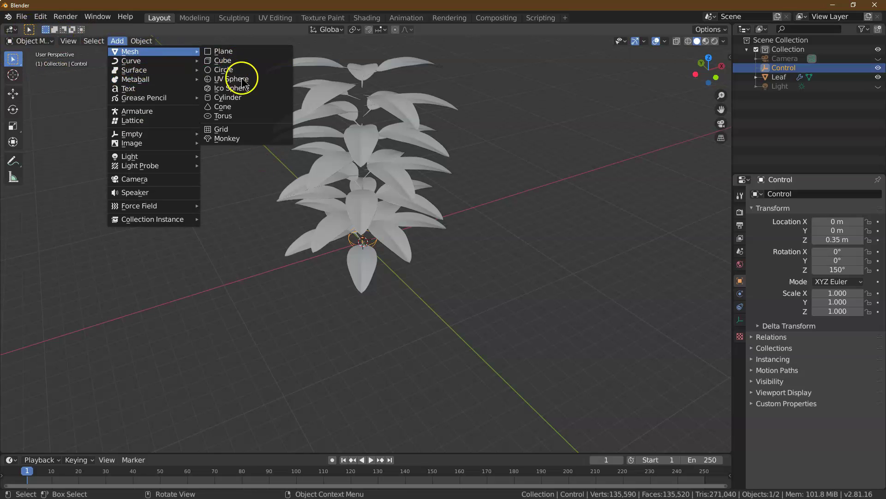
key("Escape")
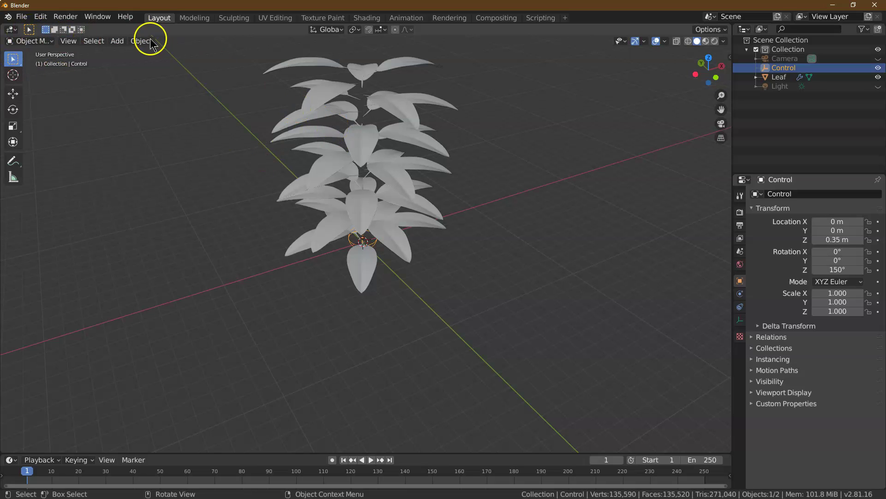
left_click(117, 41)
mouse_move(157, 52)
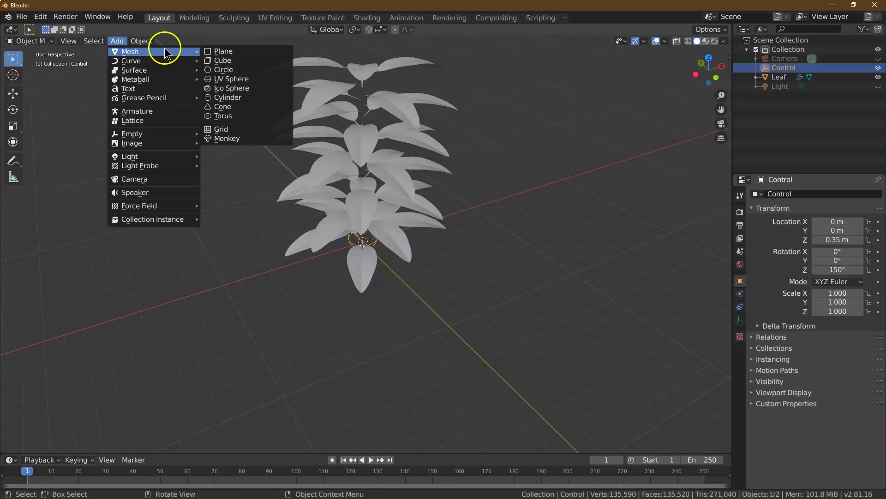
left_click(245, 98)
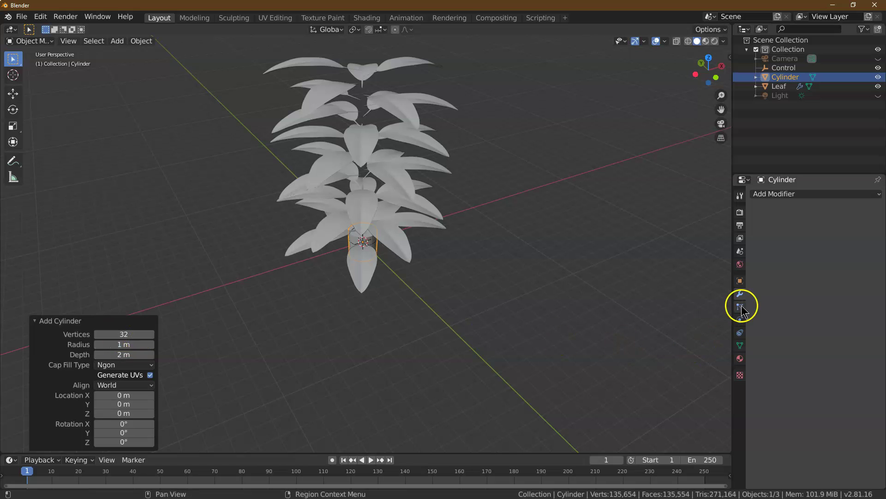
Try a Z location of 5 m for the cylinder and return it to 0 m.
left_click(740, 281)
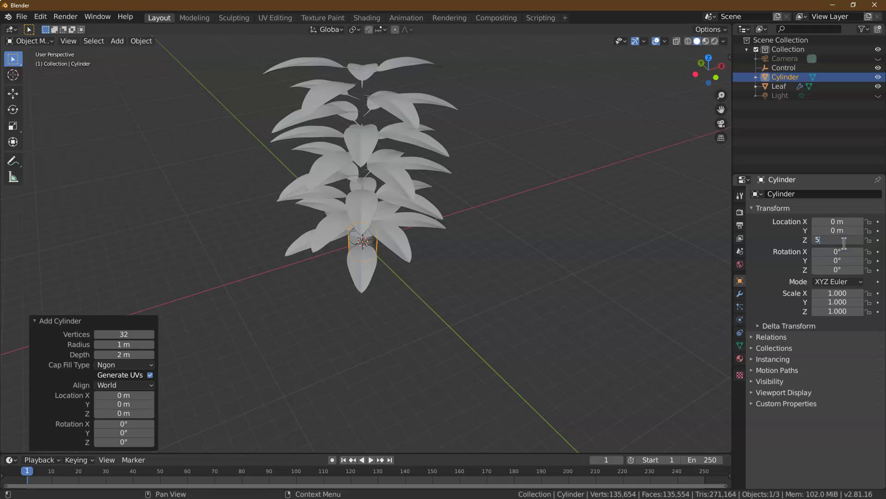
key("Return")
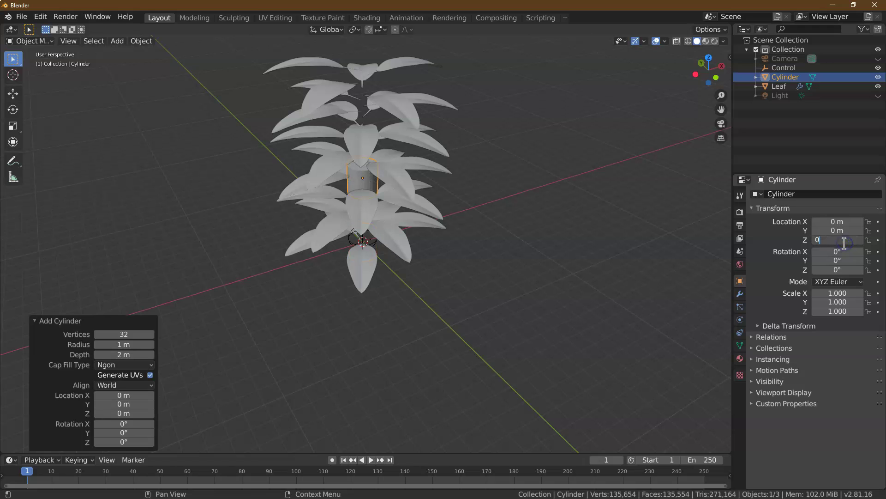
key("Return")
Set the cylinder's Z scale to 8, trying 5 and 15 first.
left_click(845, 311)
type("1.0")
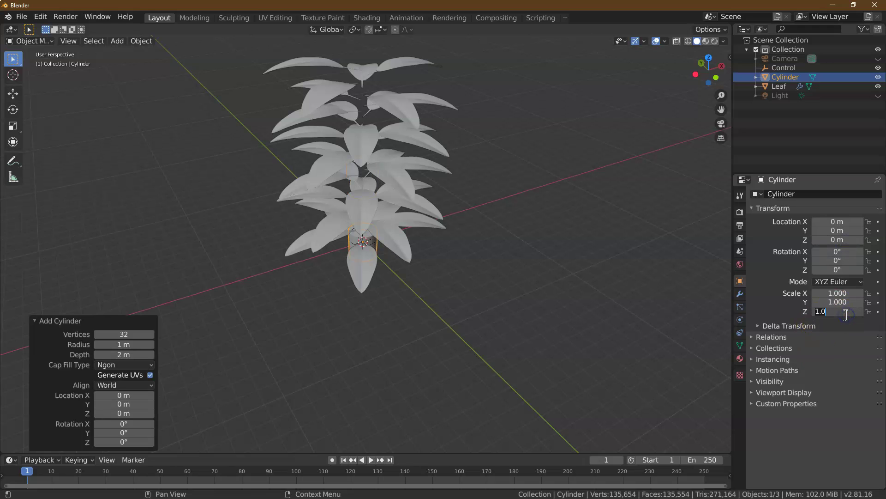
key("Return")
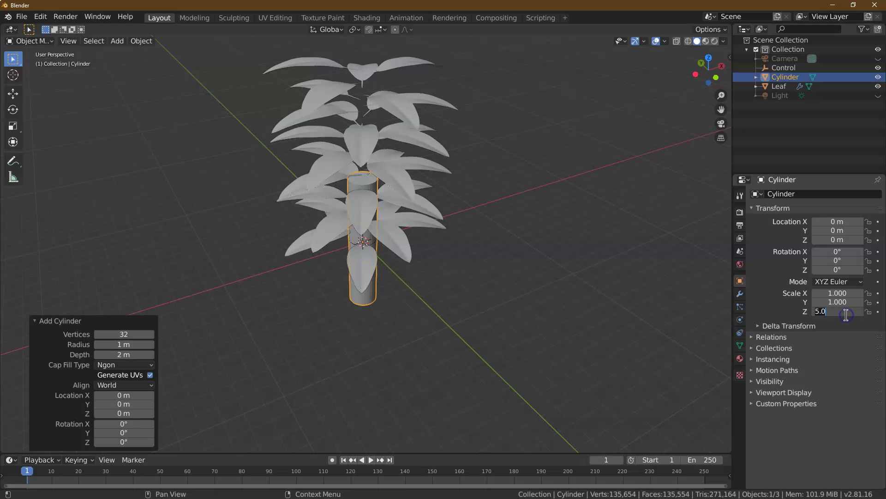
key("Return")
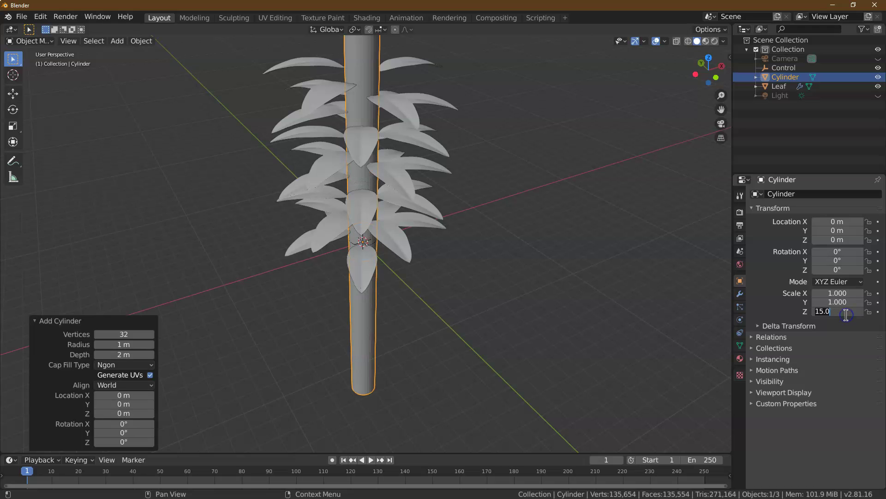
key("BackSpace")
key("BackSpace")
key("BackSpace")
key("BackSpace")
type("8")
key("Return")
Thin the cylinder into a stem by setting its X and Y scale to 0.2.
left_click(840, 296)
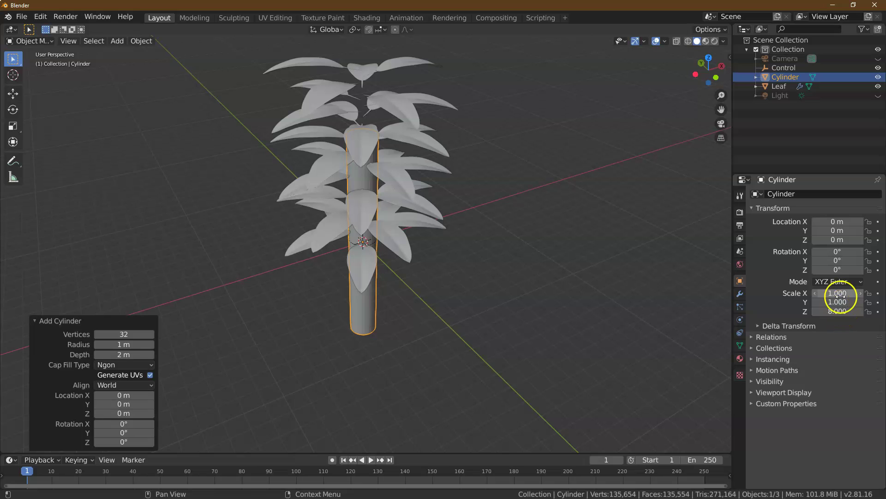
type(".2")
key("Tab")
type(".2")
key("Return")
Raise the stem cylinder along Z and set its Z location to 4 m.
left_click(13, 93)
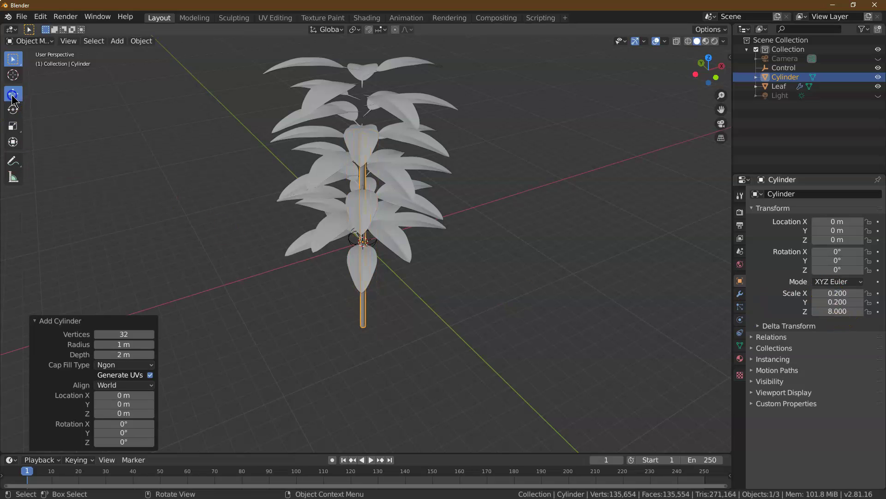
left_click_drag(362, 218, 359, 164)
left_click(852, 245)
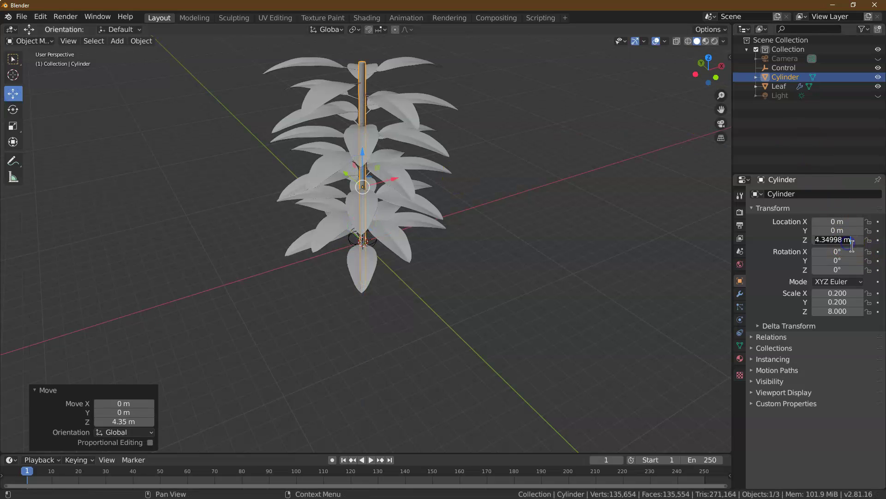
Switch to the back view and shorten the stem by setting its Z scale to 7.
left_click(702, 60)
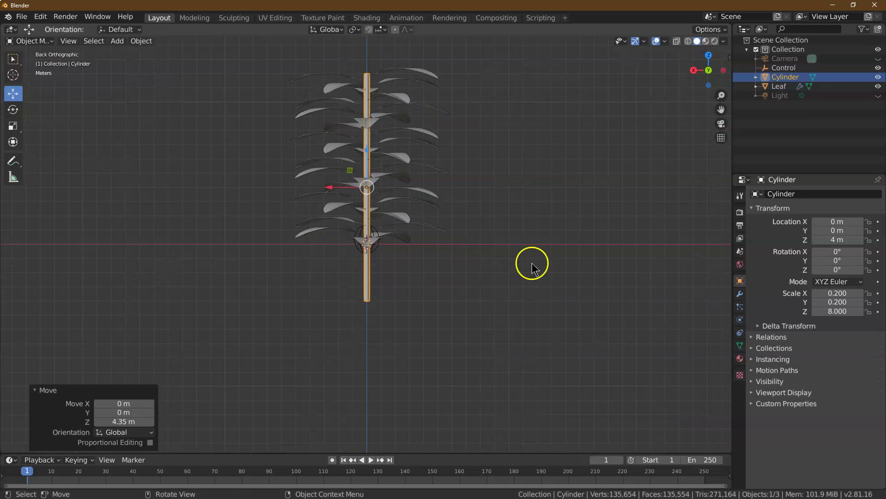
key("BackSpace")
key("BackSpace")
key("BackSpace")
type("7")
key("Return")
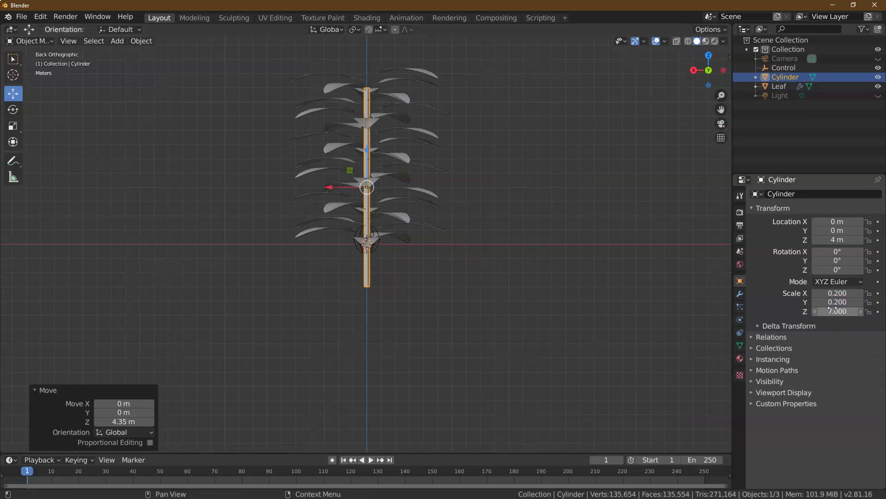
Set the stem's Z location to about 4.91 m, trying 3.5 m and 5 m first.
left_click(838, 240)
type("3.5")
key("Return")
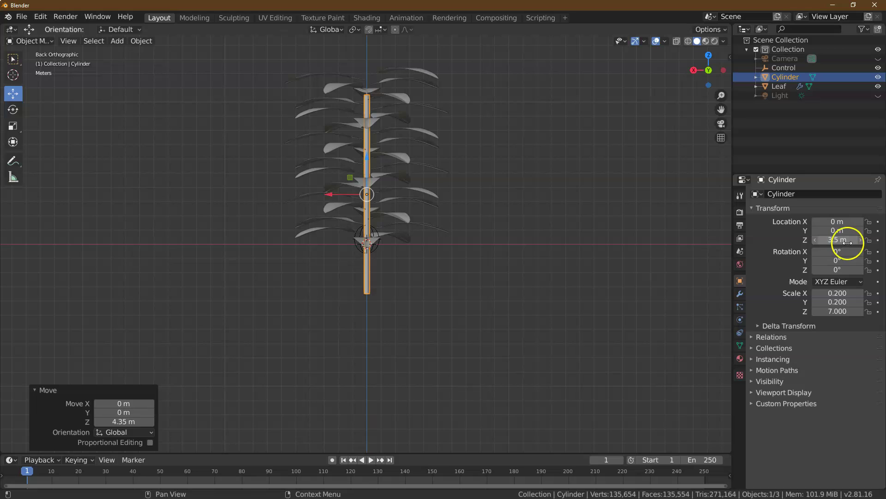
left_click_drag(366, 159, 367, 135)
left_click(838, 240)
key("Return")
left_click_drag(708, 70, 685, 71)
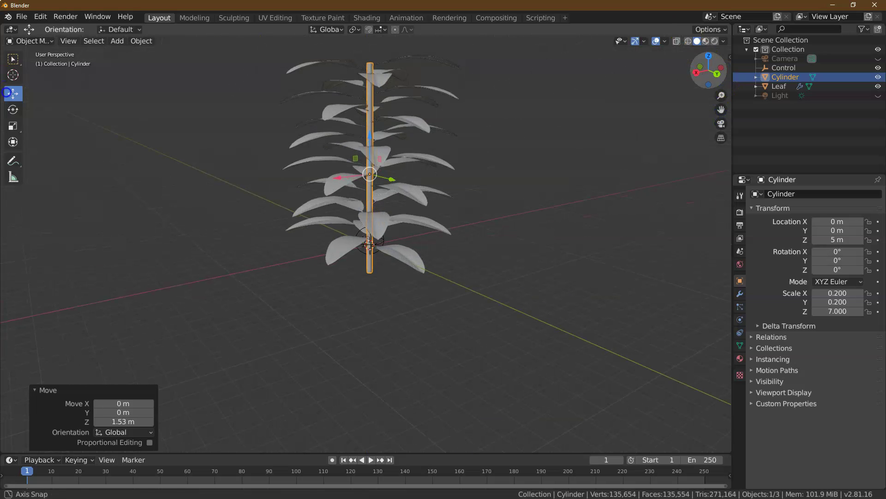
left_click_drag(369, 137, 369, 141)
left_click_drag(698, 68, 701, 86)
mouse_move(11, 133)
middle_mouse_down()
mouse_move(127, 136)
mouse_move(174, 82)
mouse_move(208, 115)
mouse_move(231, 103)
mouse_move(59, 83)
middle_mouse_up()
Select the stem cylinder and enter Edit Mode.
left_click(29, 36)
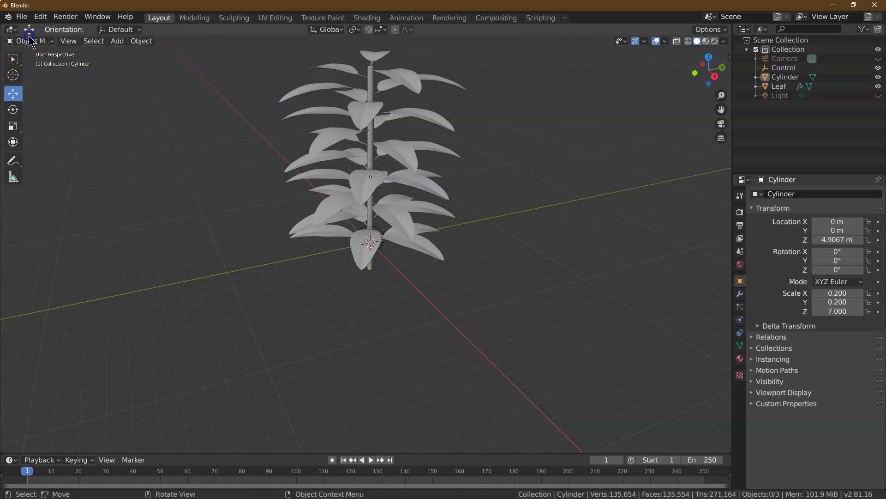
left_click(370, 93)
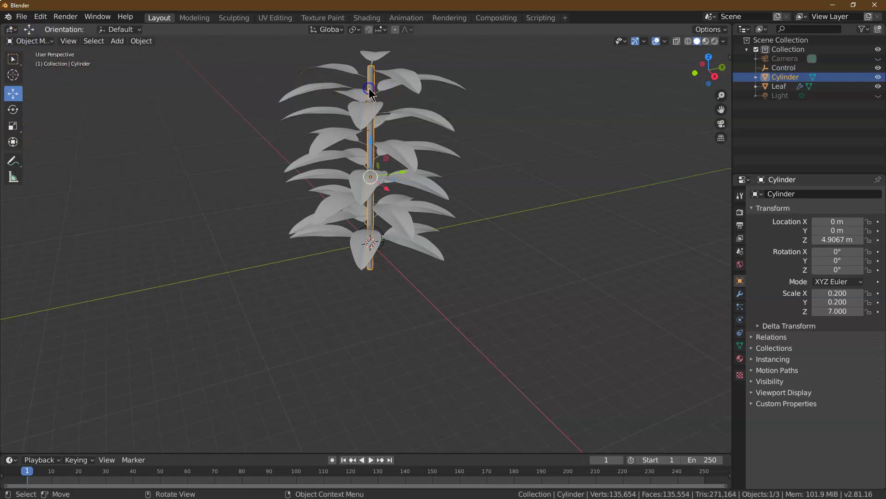
left_click(50, 41)
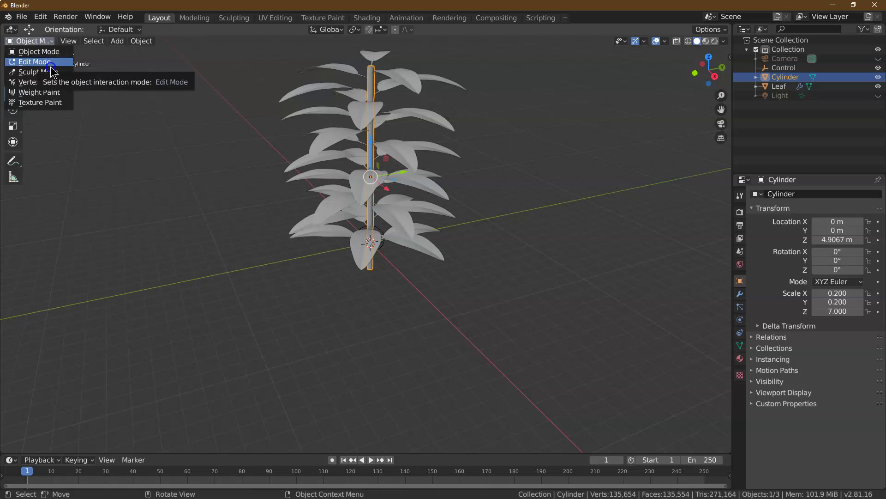
left_click(50, 63)
Add horizontal loop cuts along the stem with the number of cuts set to 5.
left_click_drag(14, 244, 44, 249)
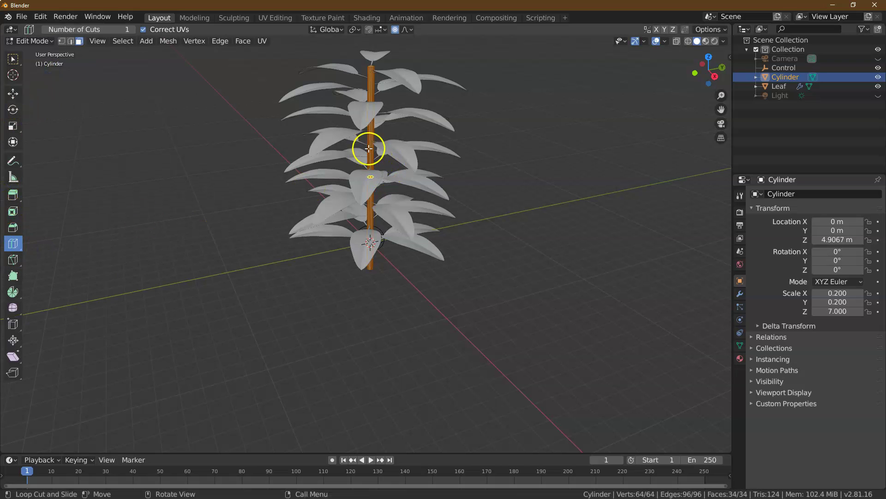
left_click(373, 147)
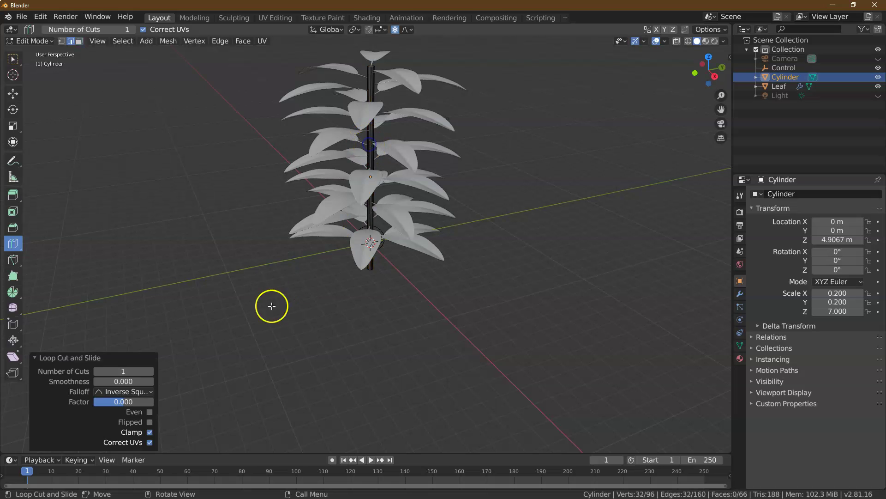
left_click(124, 372)
type("5")
key("Return")
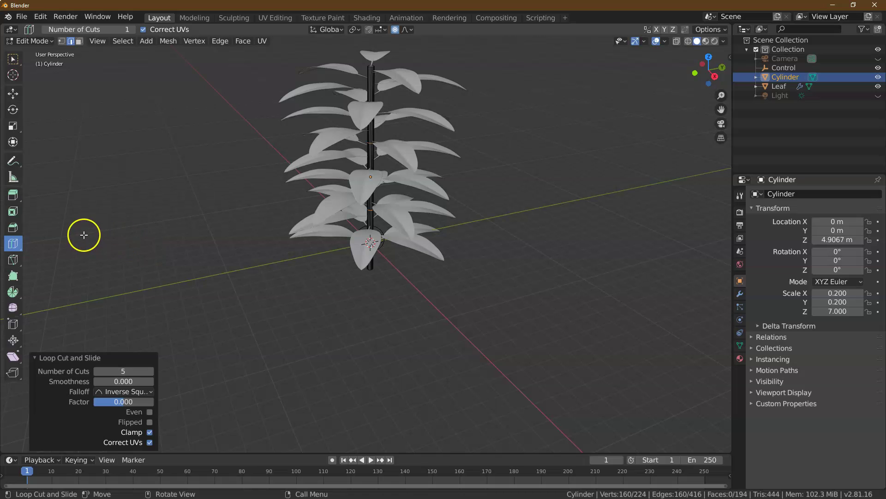
Select the whole edge loop around the lower part of the stem, starting from one of its edges.
left_click(13, 95)
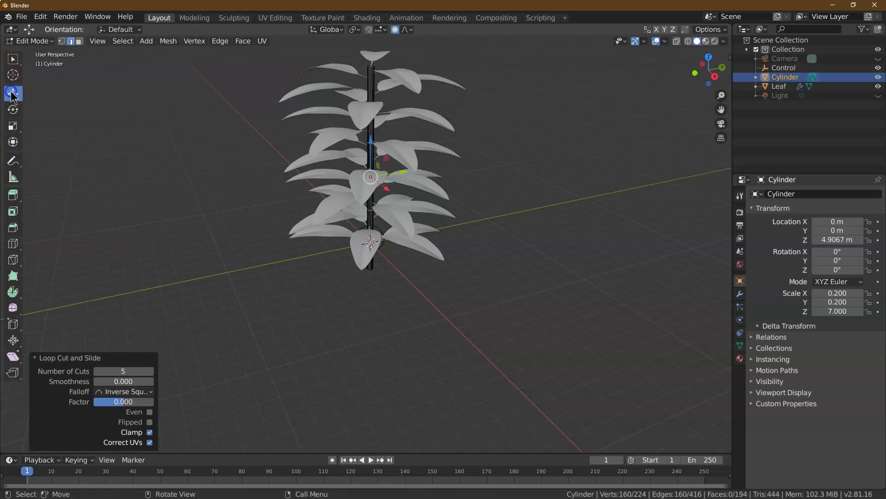
left_click(225, 191)
left_click_drag(722, 96, 669, 296)
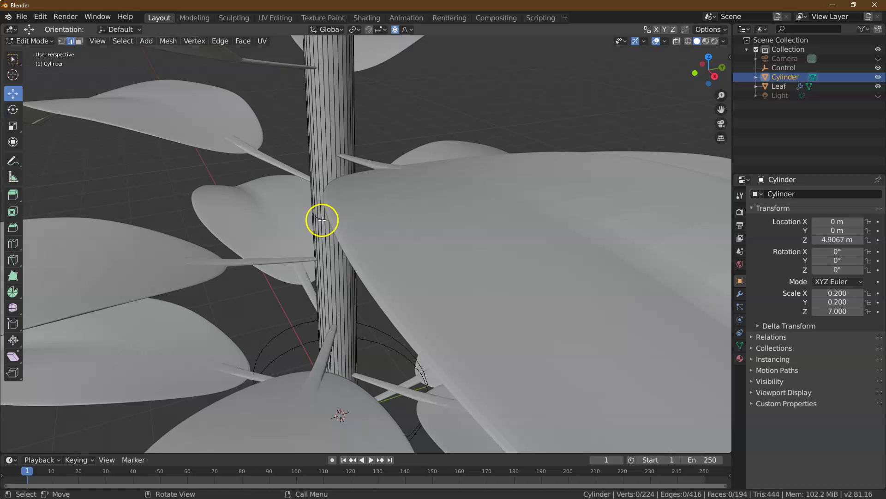
left_click(346, 202)
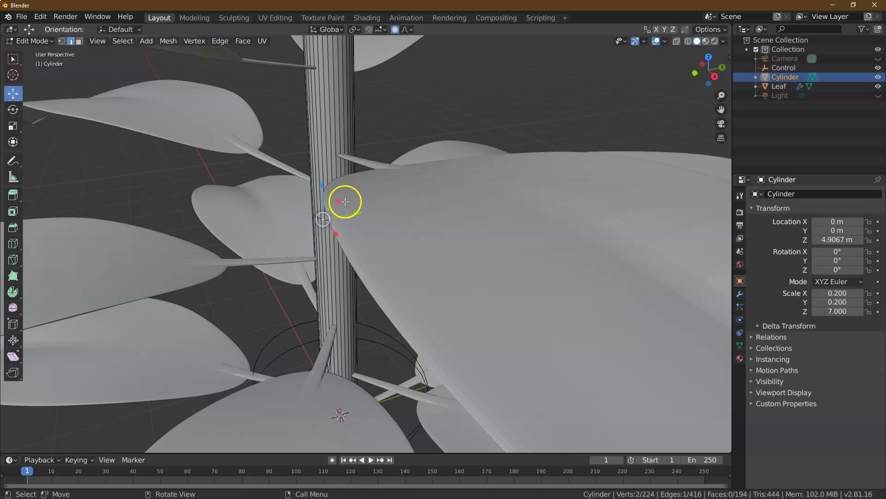
left_click(119, 41)
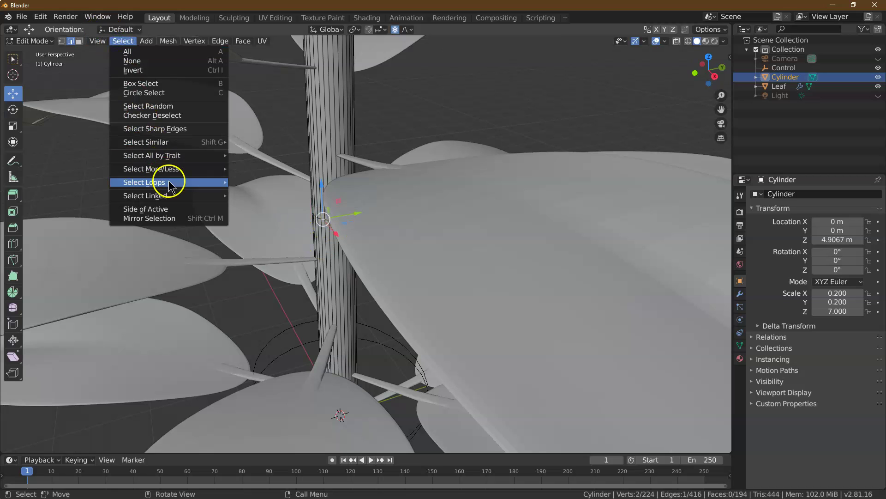
mouse_move(169, 184)
left_click(266, 182)
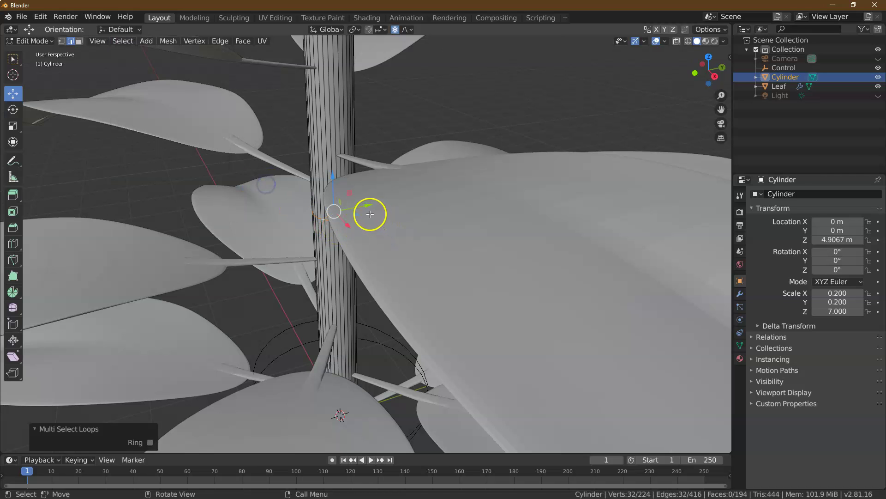
Try to shift the selected edge loop about -0.04 m along Y with proportional editing on, and undo the move.
left_click_drag(367, 208, 363, 209)
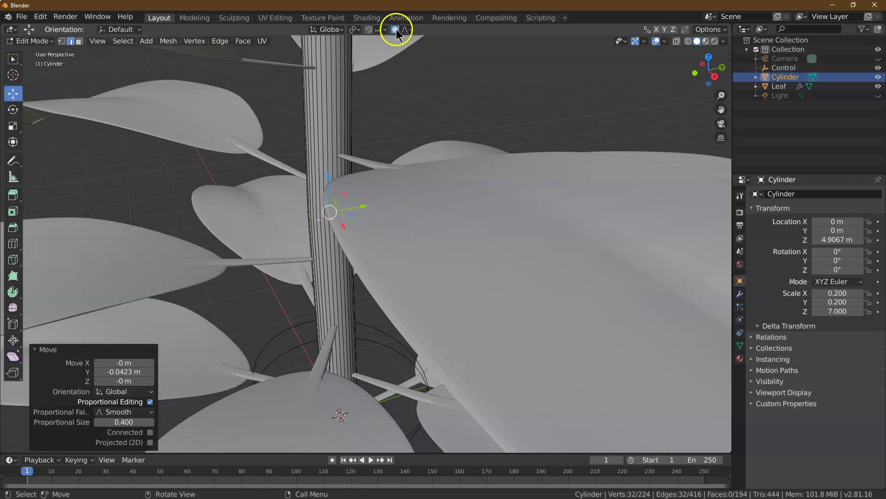
left_click(40, 16)
key("F12")
left_click(41, 17)
left_click(46, 28)
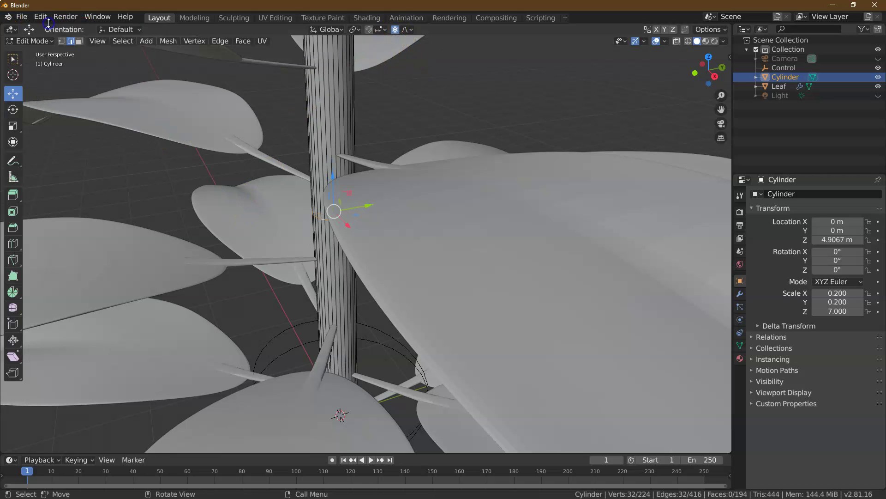
Move the selected edge loop -0.04 m along Y with proportional editing off, and turn proportional editing back on.
left_click_drag(374, 201, 366, 204)
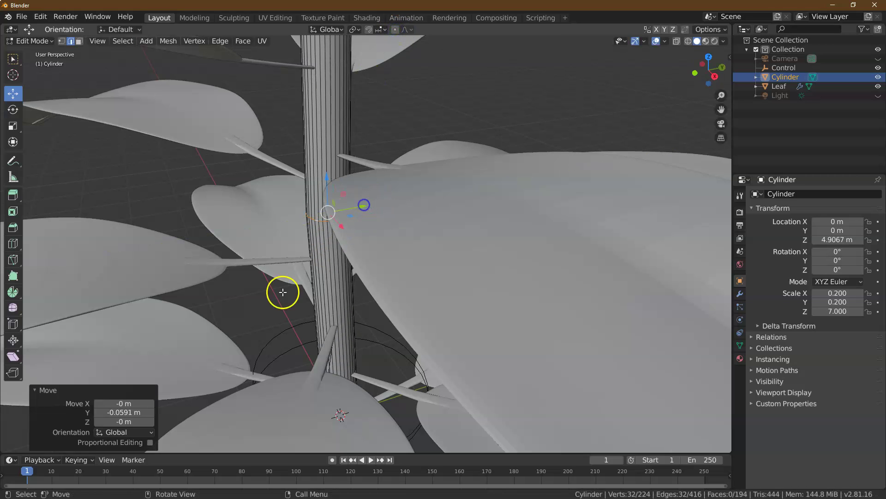
left_click(129, 412)
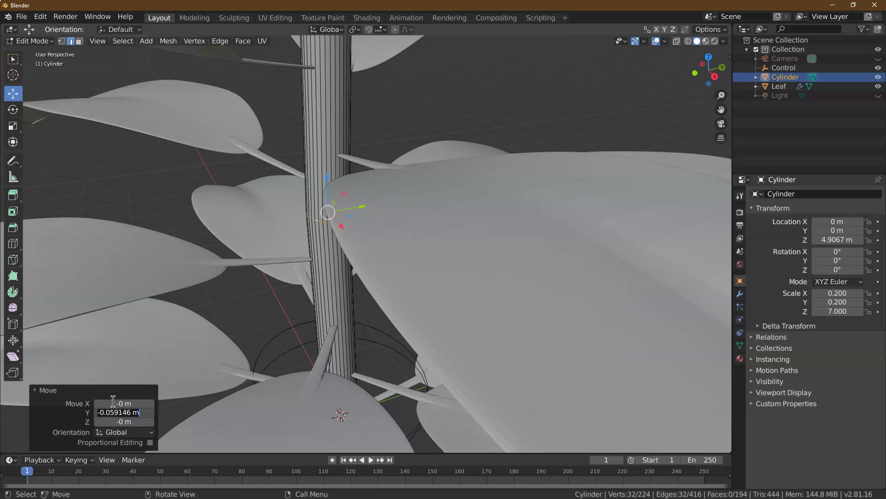
type("-0.04")
key("Return")
key("o")
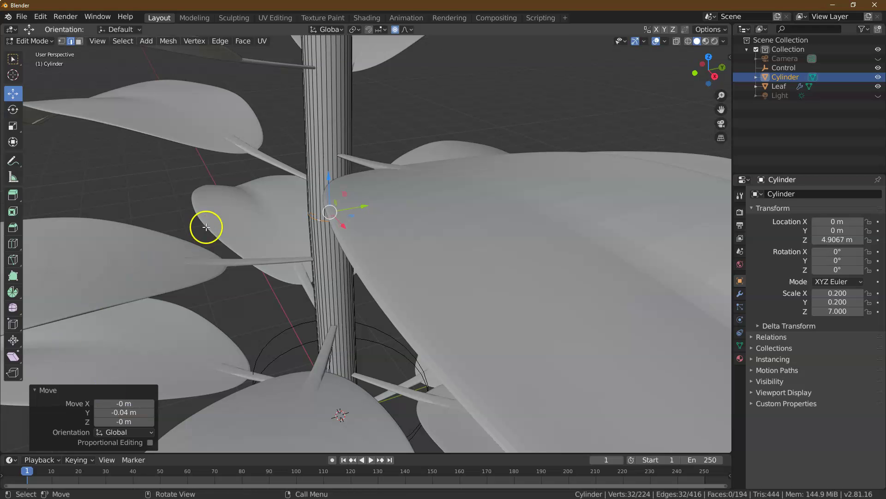
scroll(259, 200, "down", 3)
scroll(259, 200, "down", 3)
scroll(294, 177, "up", 3)
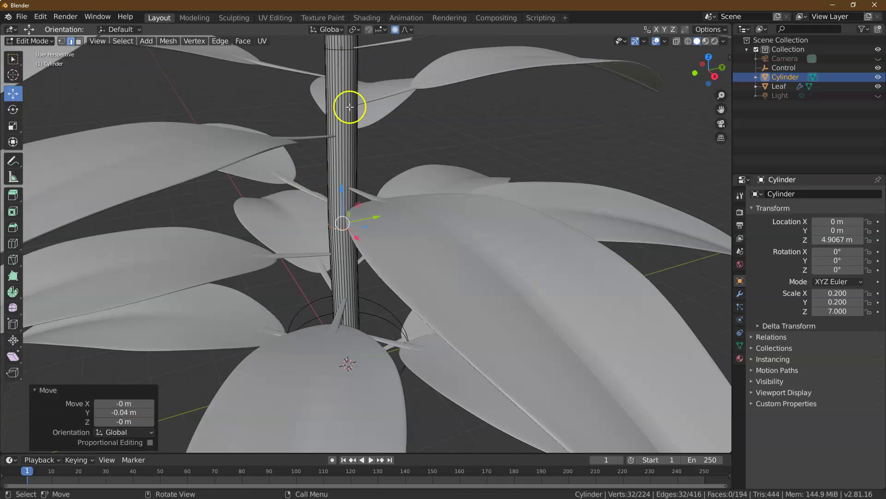
Select the next edge loop up the stem and scale it to 1.05 on all axes with proportional editing on.
left_click(333, 49)
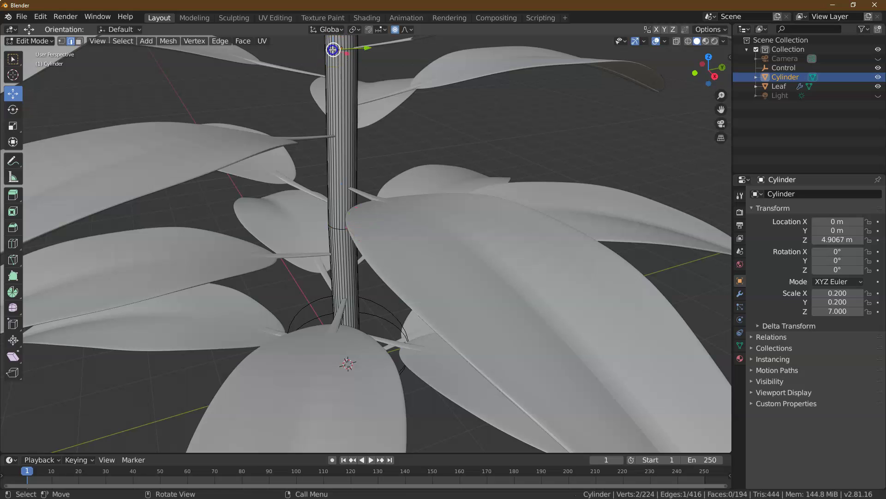
left_click(123, 41)
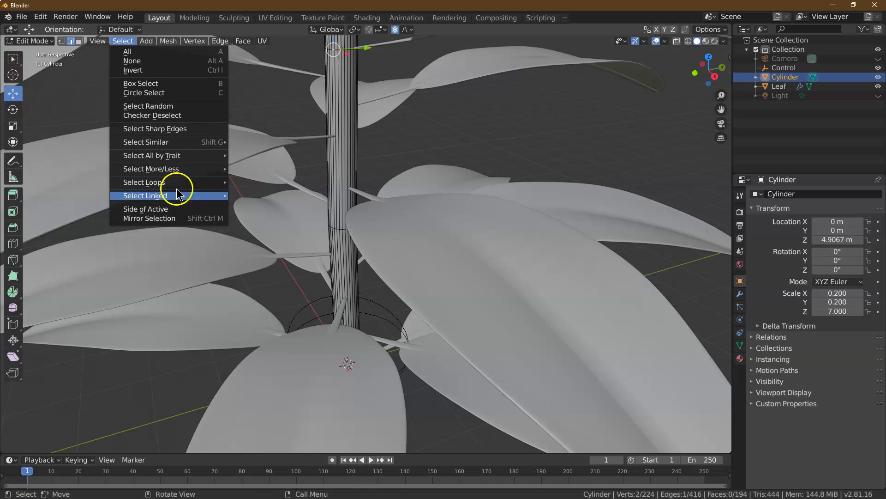
mouse_move(196, 185)
left_click(263, 183)
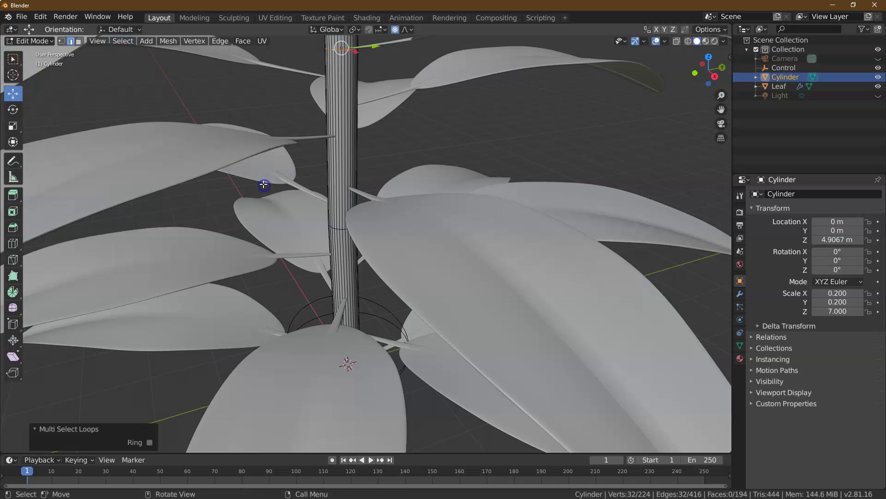
left_click(26, 122)
mouse_move(352, 98)
left_mouse_down()
mouse_move(349, 89)
mouse_move(363, 90)
left_mouse_up()
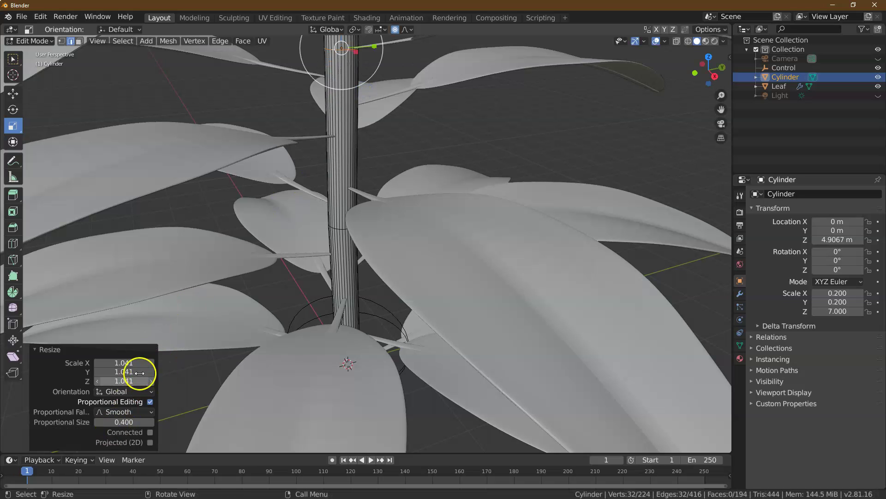
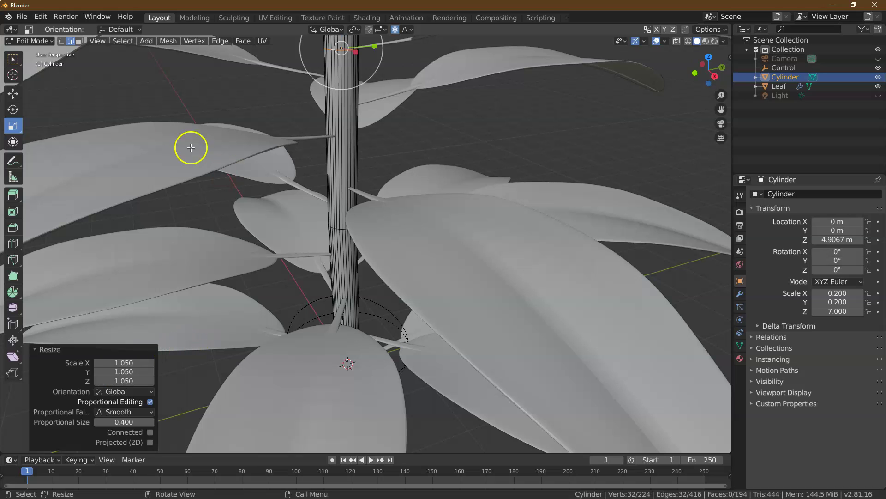
left_click(69, 97)
Select all faces of the stem's topmost segment with X-ray on and rotate them 2° about the global X axis.
left_click(13, 59)
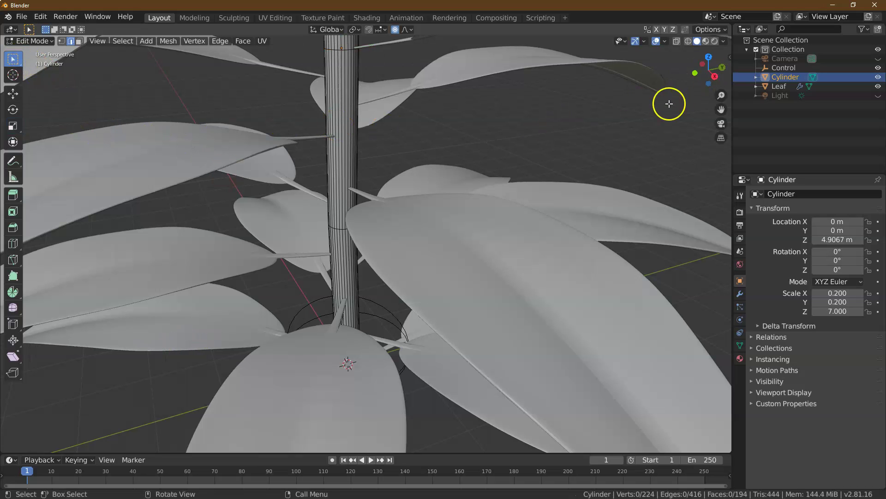
left_click_drag(727, 103, 598, 348)
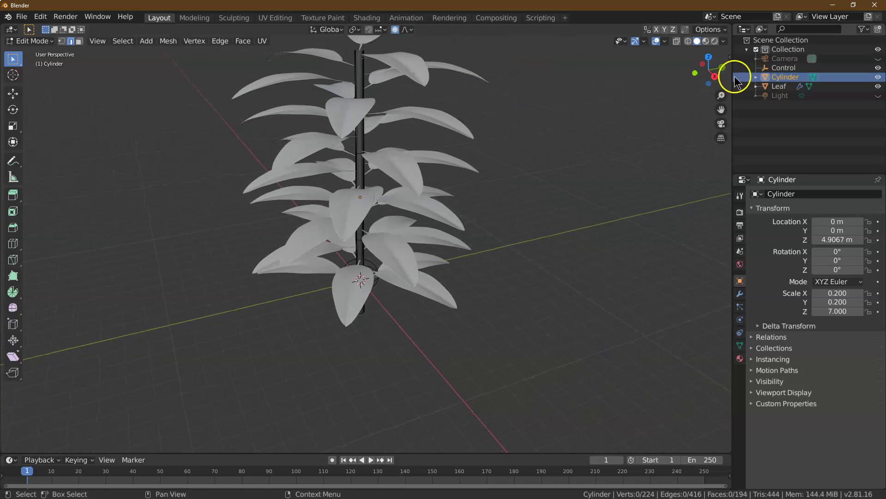
left_click_drag(718, 118, 715, 138)
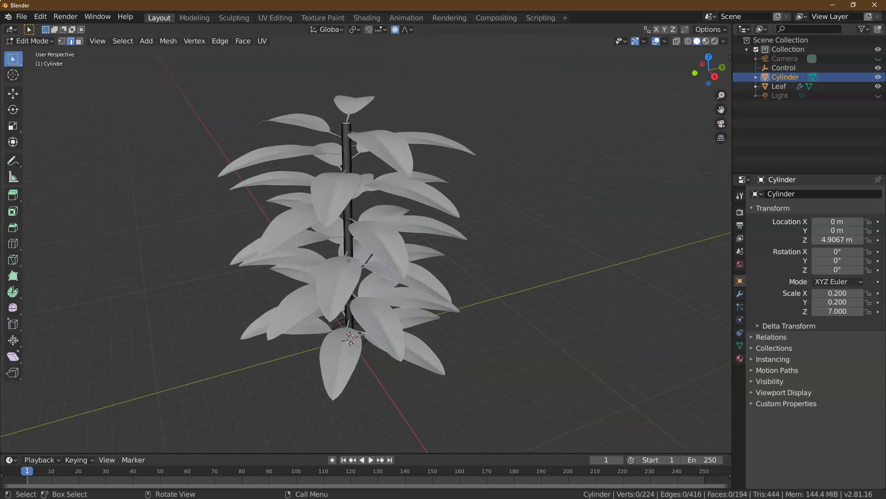
left_click(676, 42)
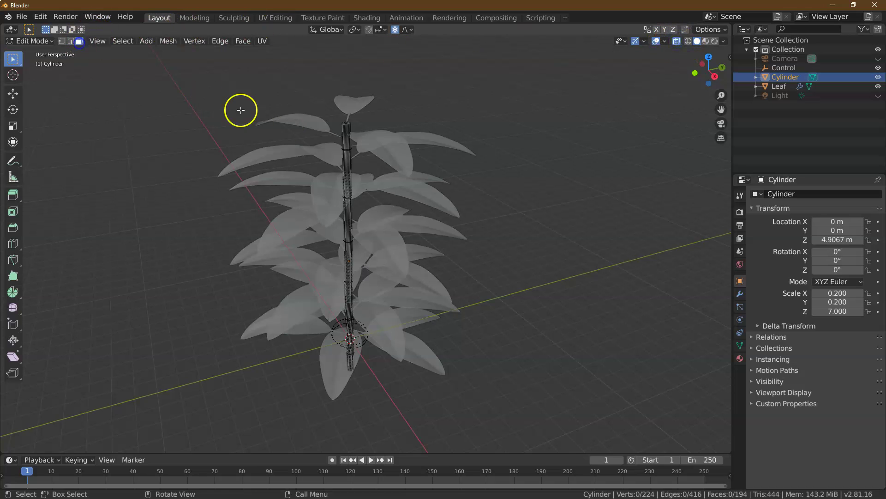
left_click_drag(318, 107, 363, 172)
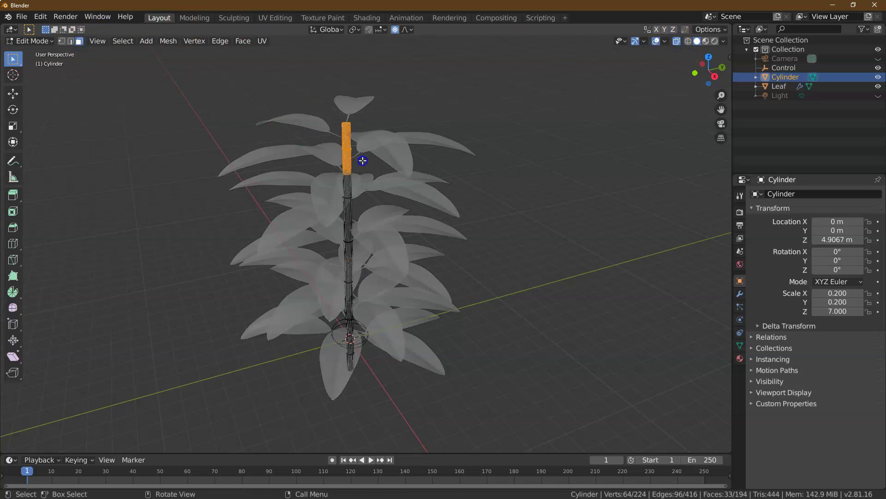
left_click(12, 111)
left_click_drag(316, 137, 315, 139)
left_click(134, 369)
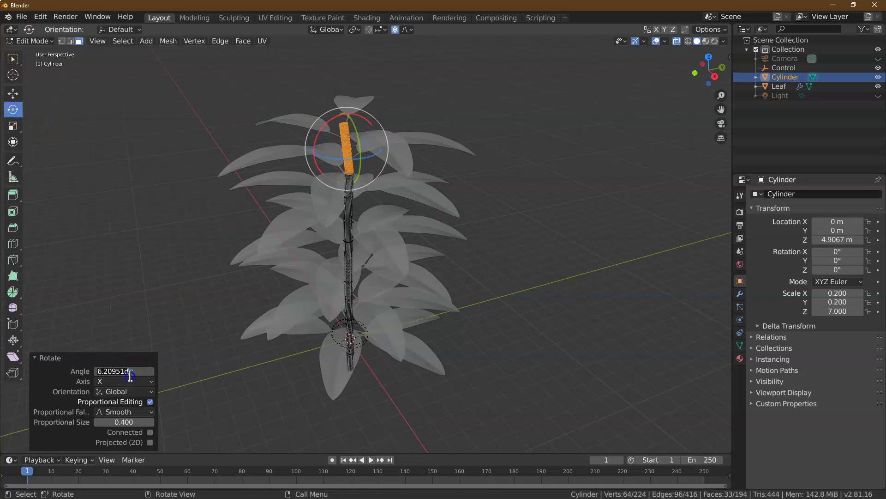
type("1")
key("Return")
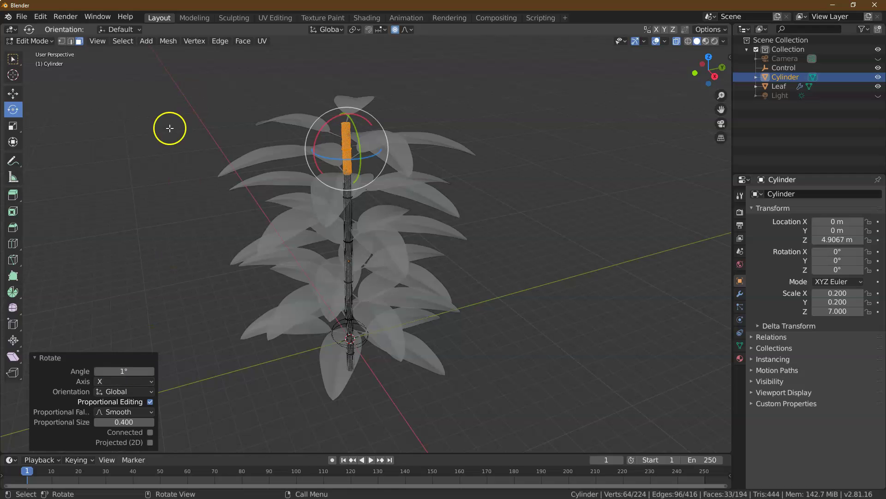
left_click(120, 371)
type("2")
key("Return")
left_click(156, 271)
Randomly select 10 percent of the stem's faces and turn X-ray off.
left_click(13, 59)
left_click(115, 44)
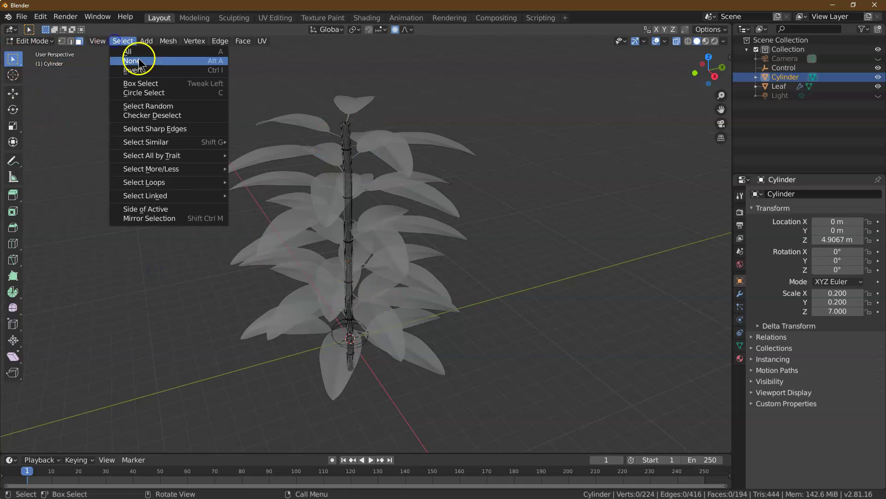
left_click(171, 106)
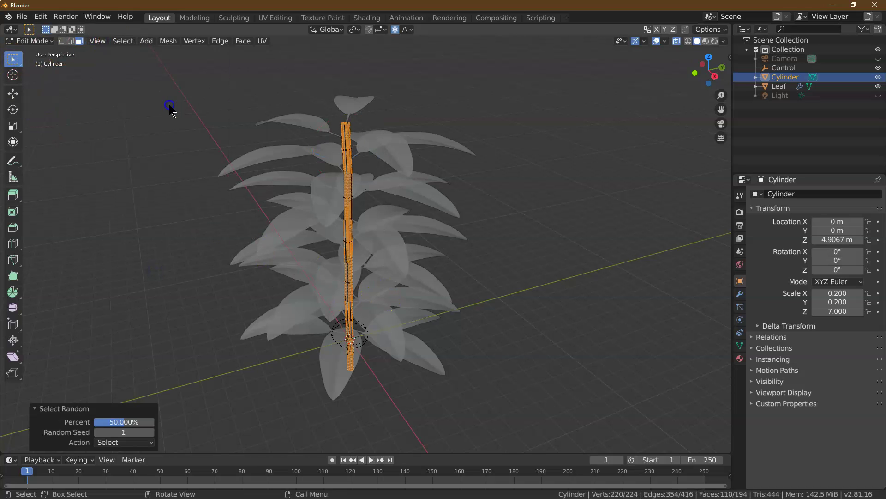
left_click(127, 422)
type("10")
key("Return")
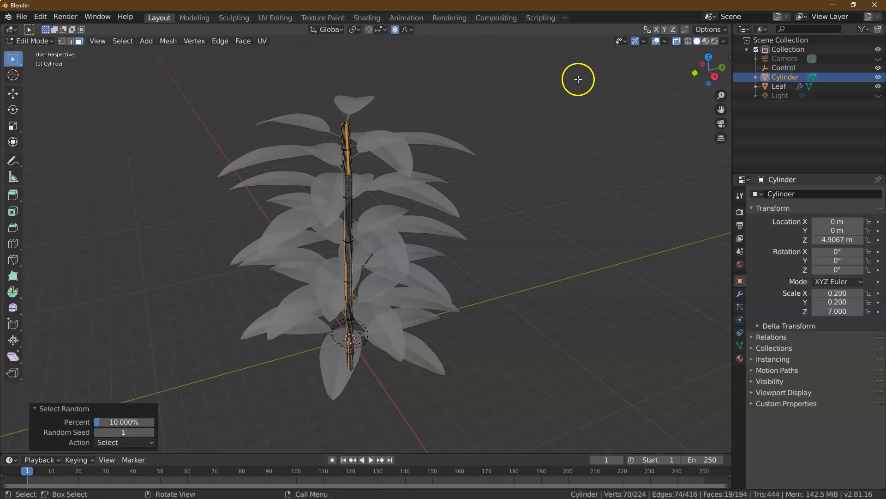
left_click(676, 42)
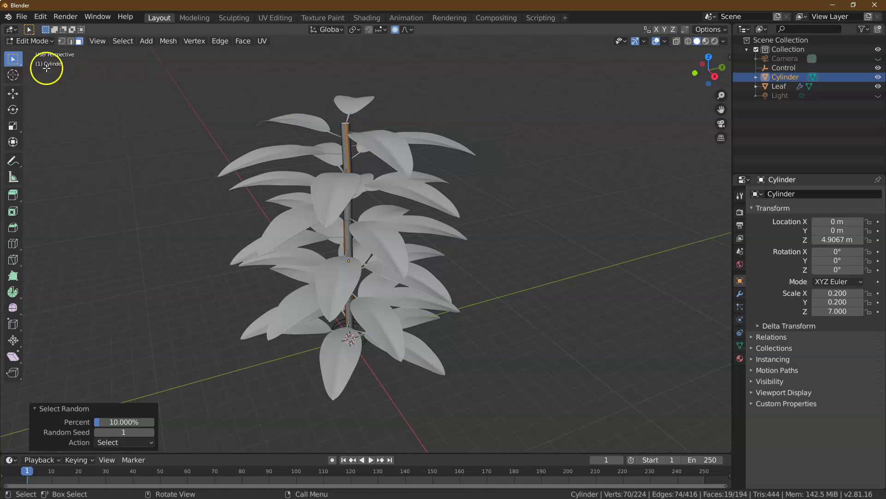
Scale the selected stem faces to 0.97 in X, 1.1 in Y and 1.05 in Z, and return to Object Mode.
left_click(13, 125)
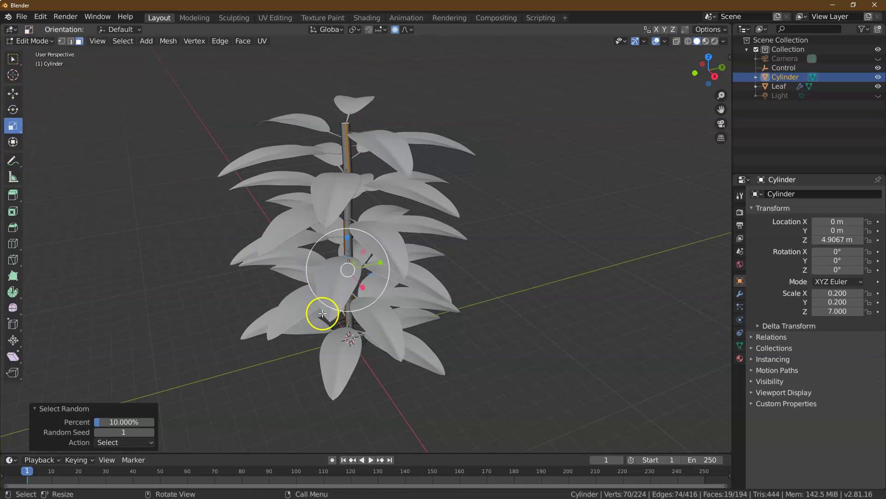
left_click_drag(380, 261, 388, 261)
left_click(137, 372)
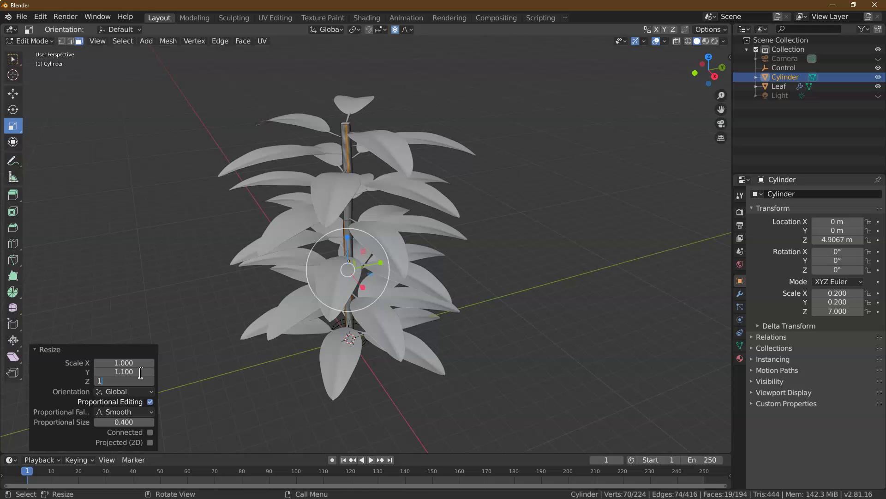
type("1.05")
key("Return")
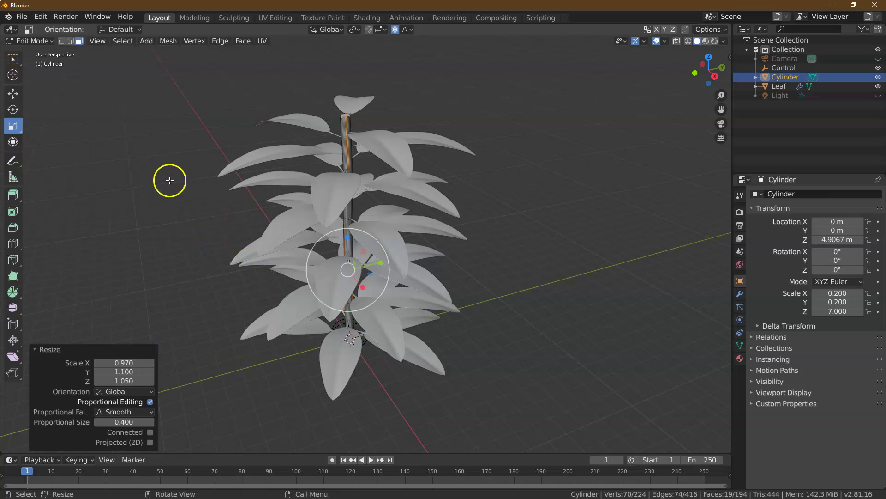
left_click_drag(694, 73, 175, 59)
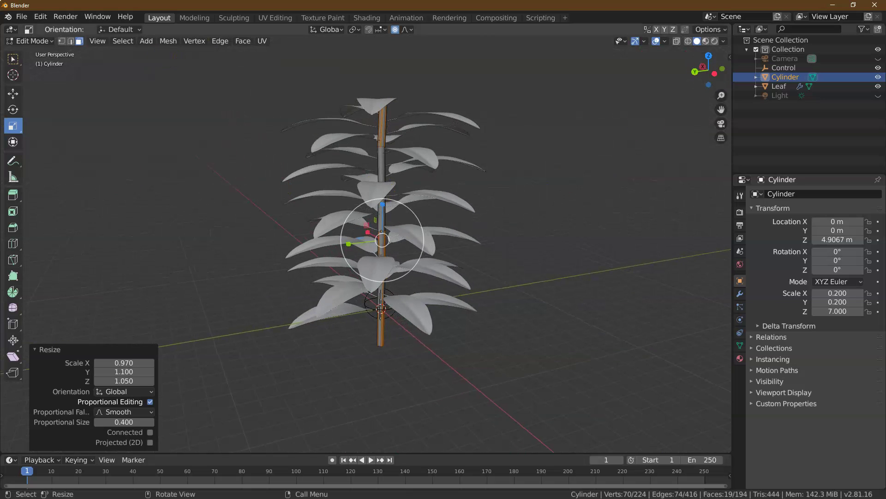
left_click(38, 41)
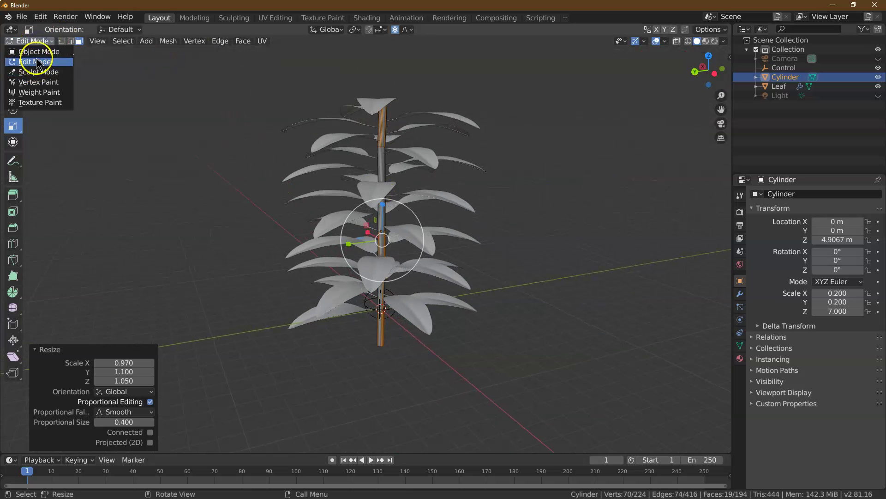
left_click(40, 51)
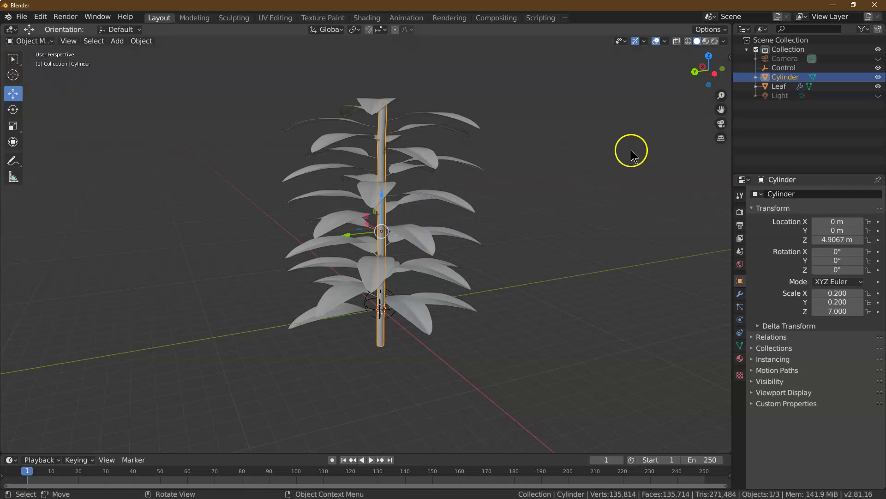
left_click_drag(708, 74, 119, 105)
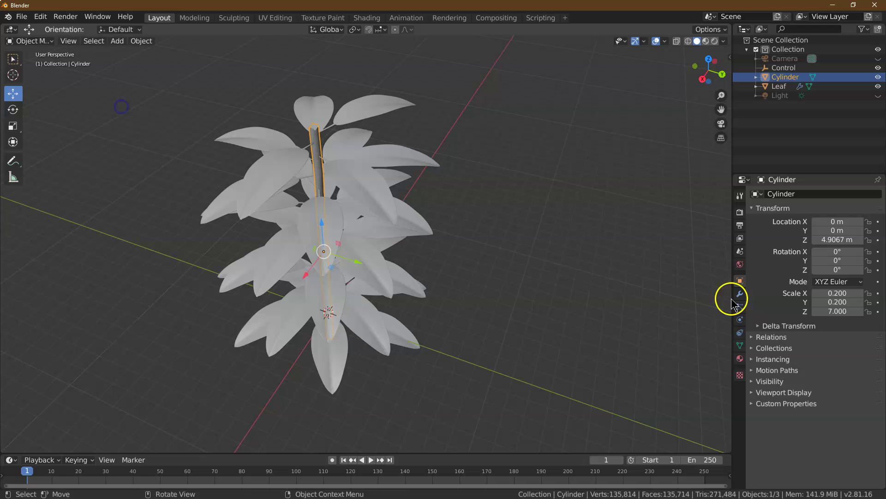
Show the viewport in Material Preview shading and give the stem a new material named wood.
left_click(740, 358)
left_click(705, 41)
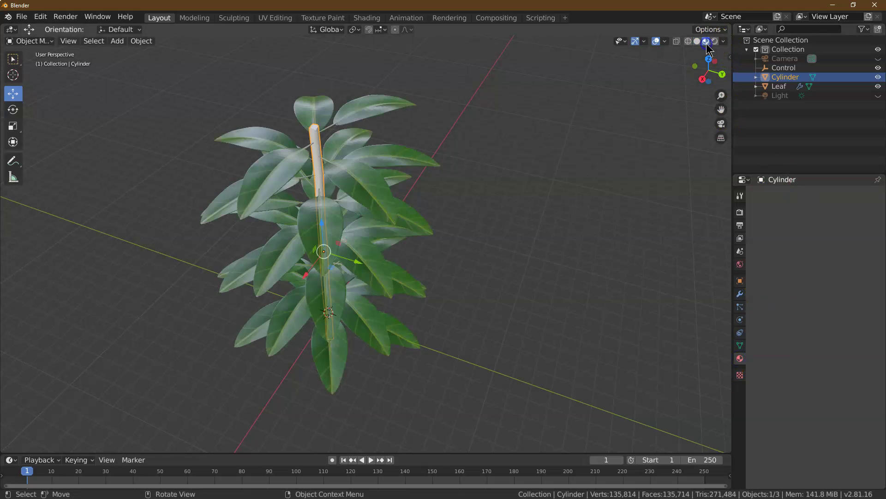
left_click(789, 234)
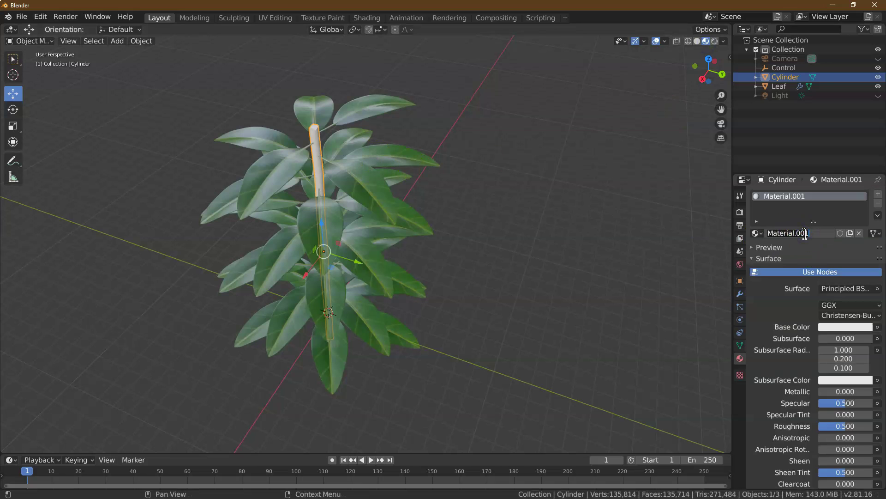
key("Return")
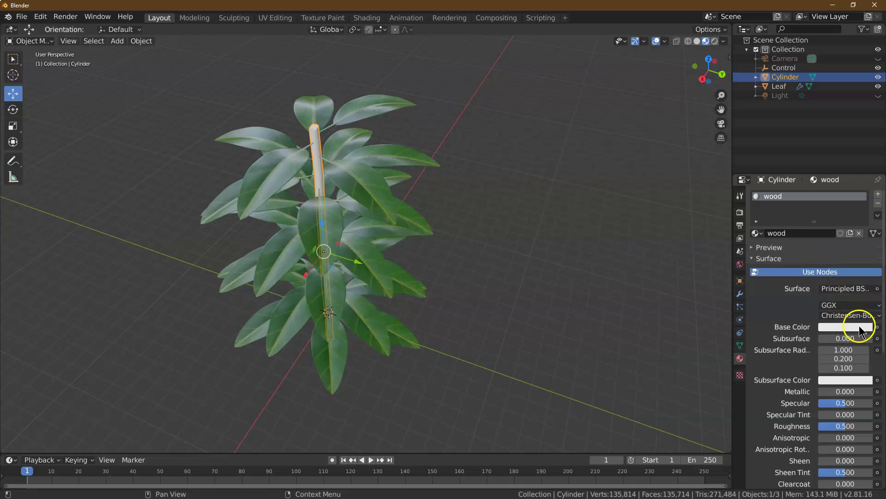
Use an Image Texture for the wood material's Base Color and load the Tree_bark_texture image from the DownBin folder.
left_click(878, 327)
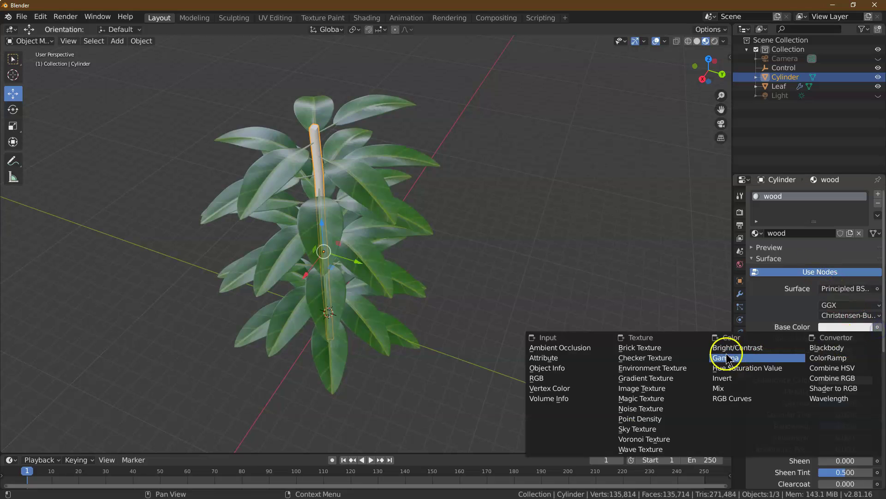
left_click(660, 388)
left_click(869, 338)
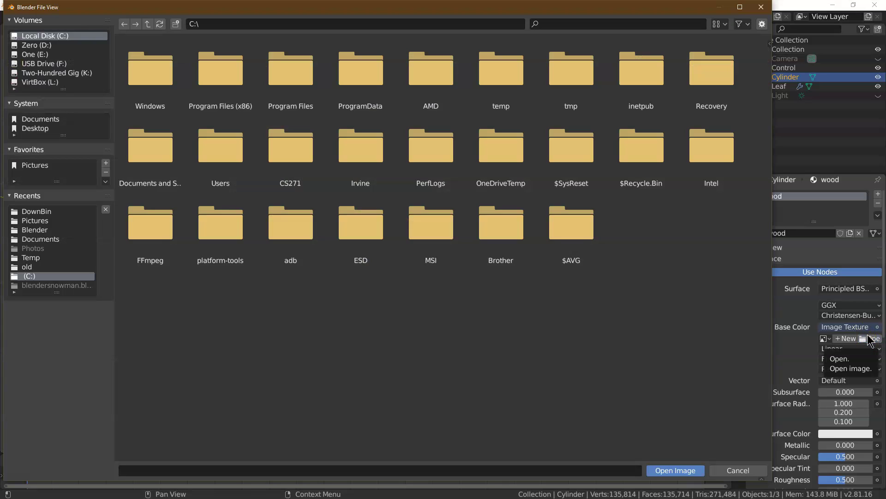
left_click(28, 212)
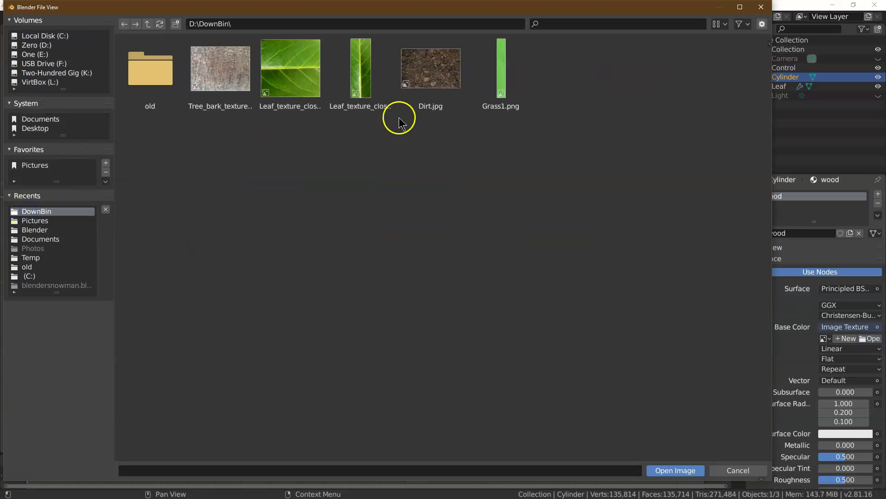
double_click(223, 86)
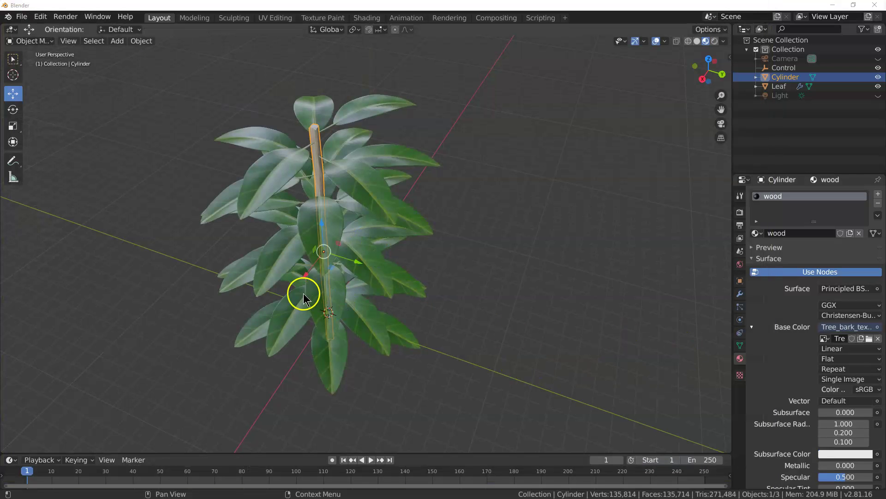
scroll(415, 258, "up", 5)
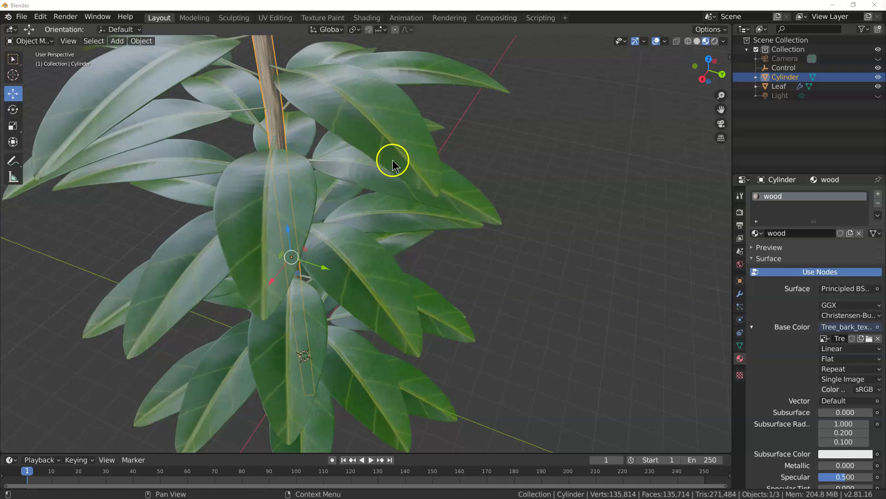
scroll(839, 362, "down", 2)
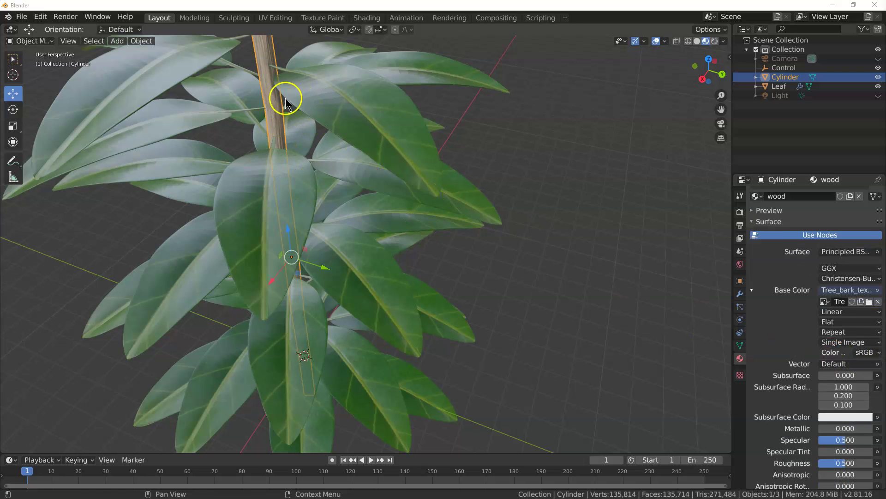
scroll(285, 101, "down", 2)
Unwrap all of the stem's faces in Edit Mode using Smart UV Project with a 66 angle limit, and return to Object Mode.
left_click(28, 41)
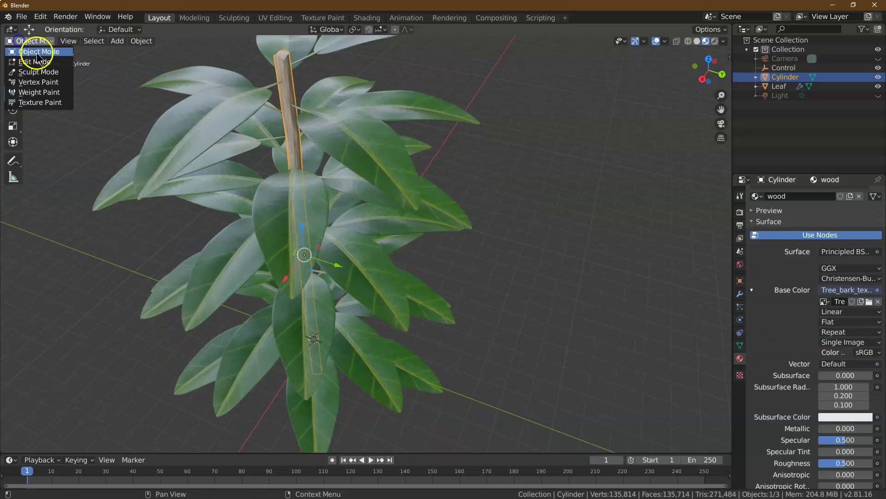
left_click(35, 61)
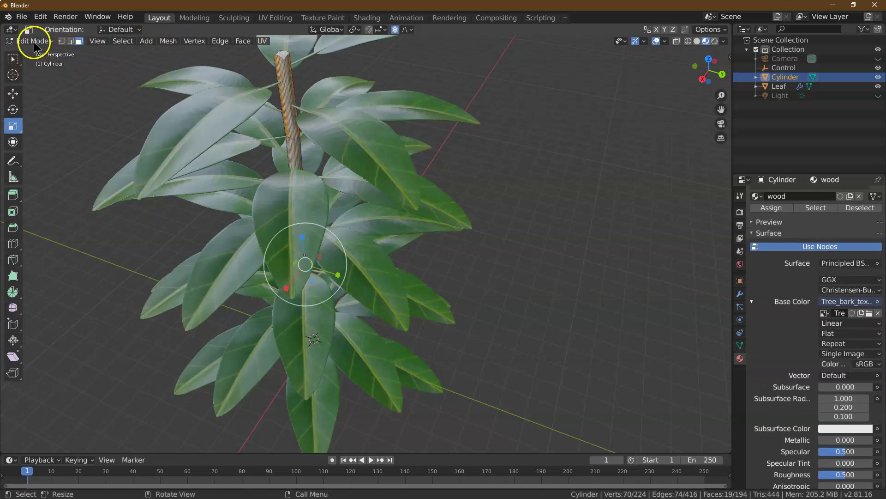
left_click(242, 44)
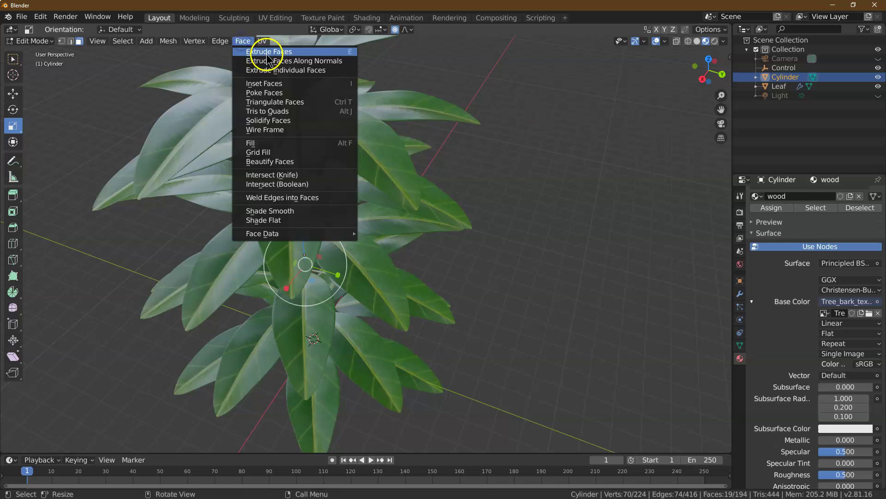
left_click(263, 42)
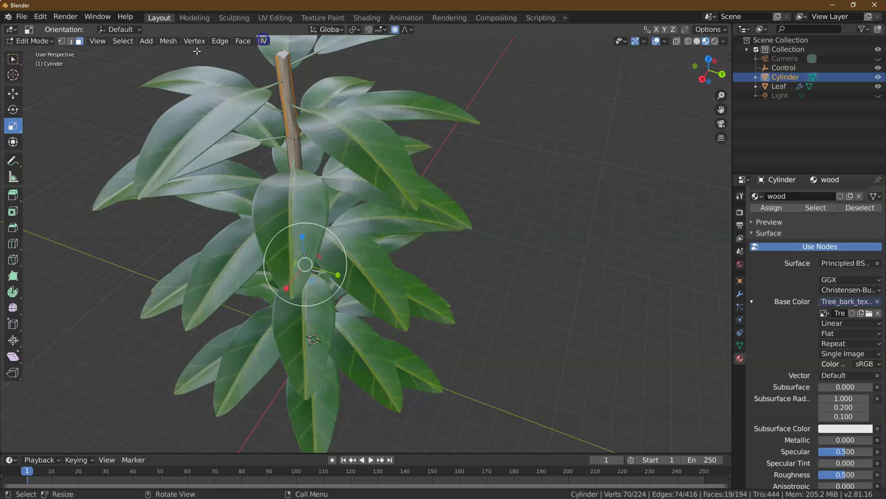
left_click(121, 41)
left_click(142, 53)
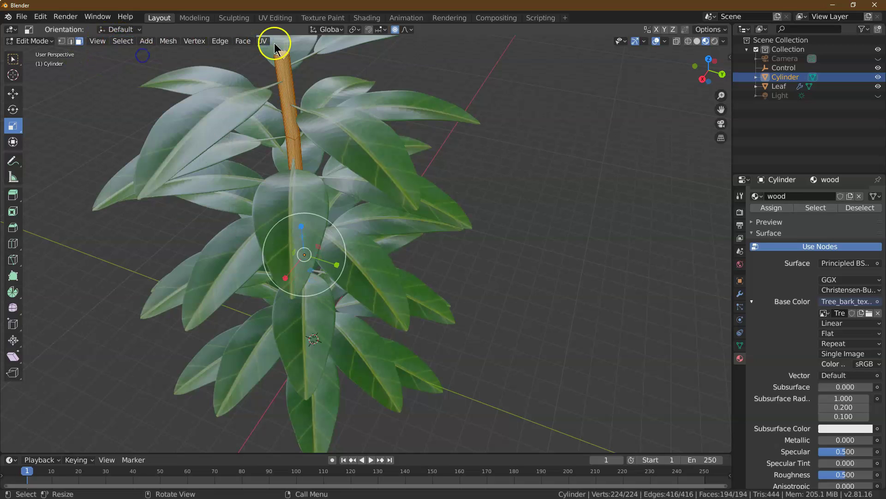
left_click(262, 40)
left_click(291, 73)
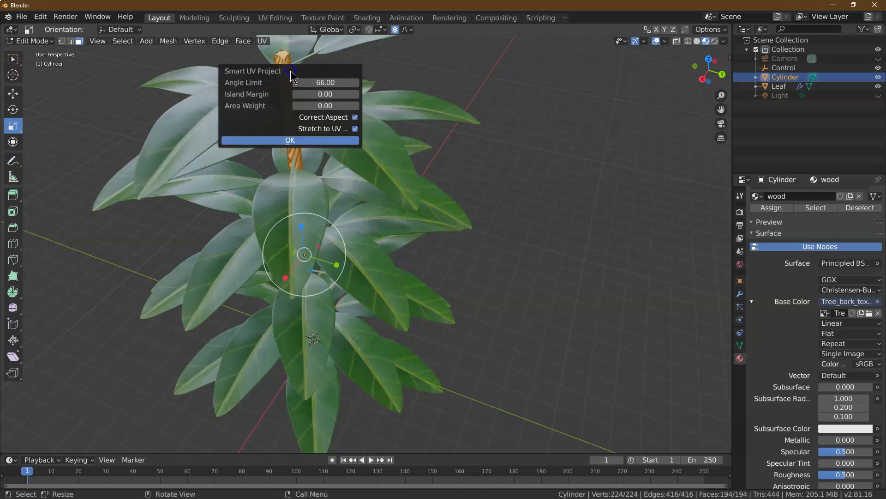
left_click(326, 141)
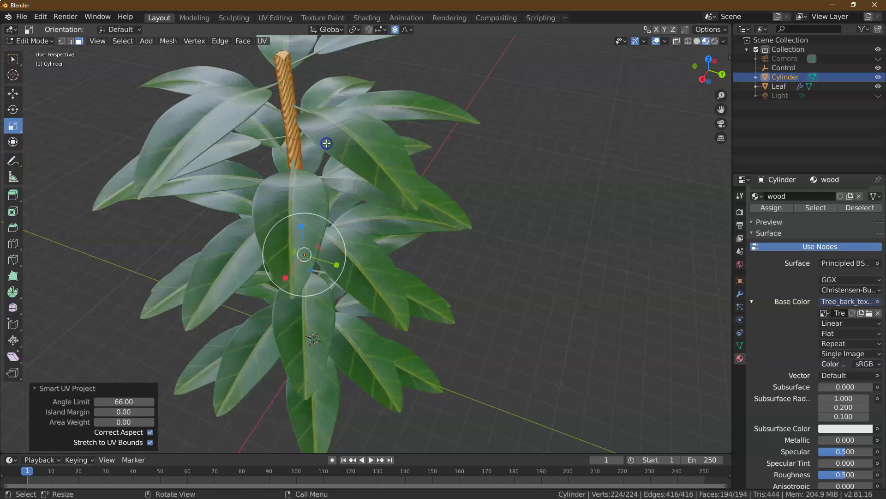
left_click(29, 40)
left_click(29, 49)
left_click(498, 183)
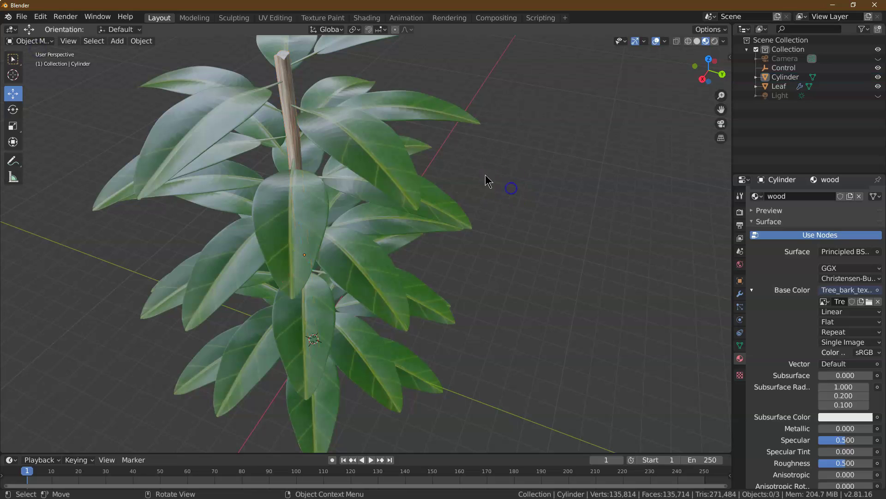
Set the stem's wood material to a Subsurface of 0.4 and a Subsurface Color of hex 332211, darkened slightly.
left_click(282, 111)
scroll(801, 297, "down", 2)
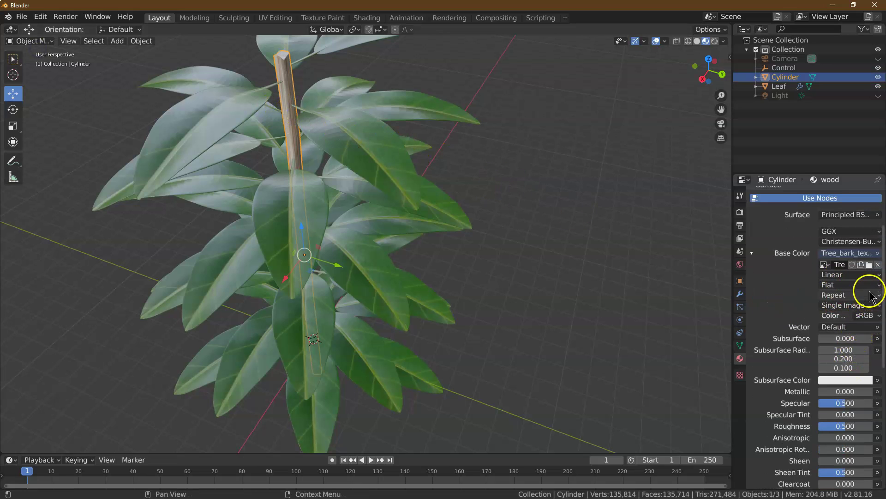
left_click(852, 338)
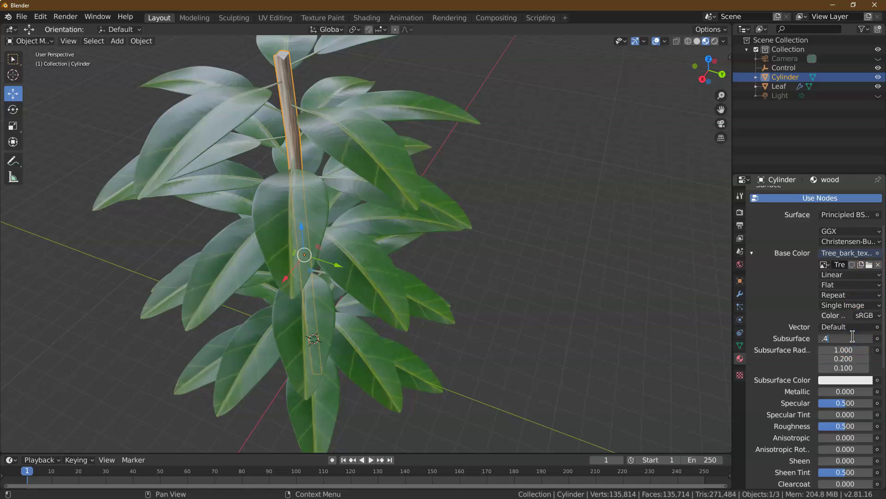
type(".4")
key("Return")
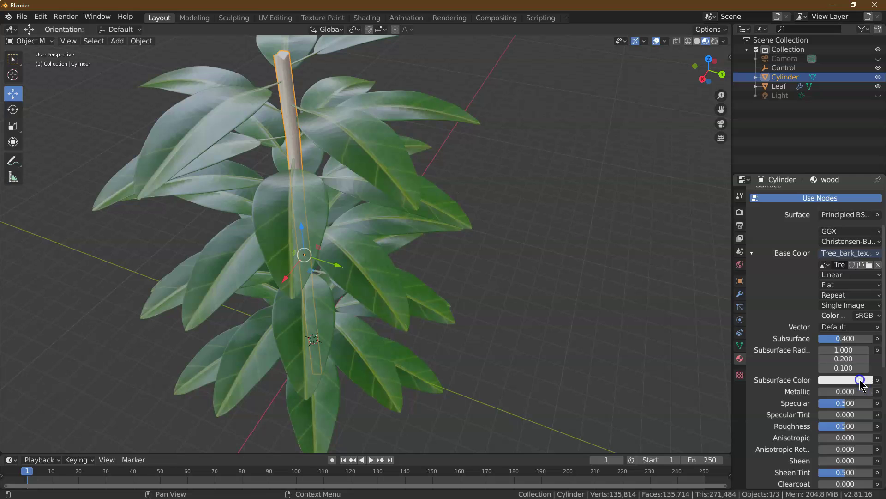
left_click(859, 380)
left_click(865, 307)
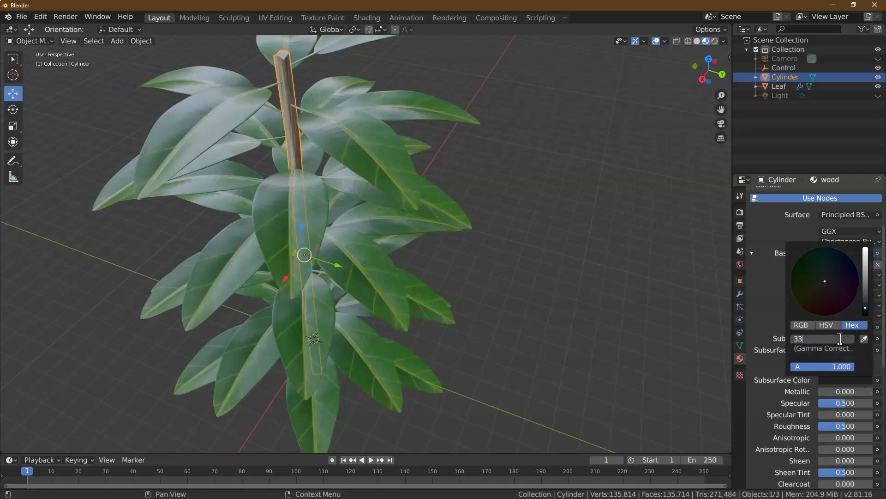
left_click(840, 338)
type("332211")
key("Return")
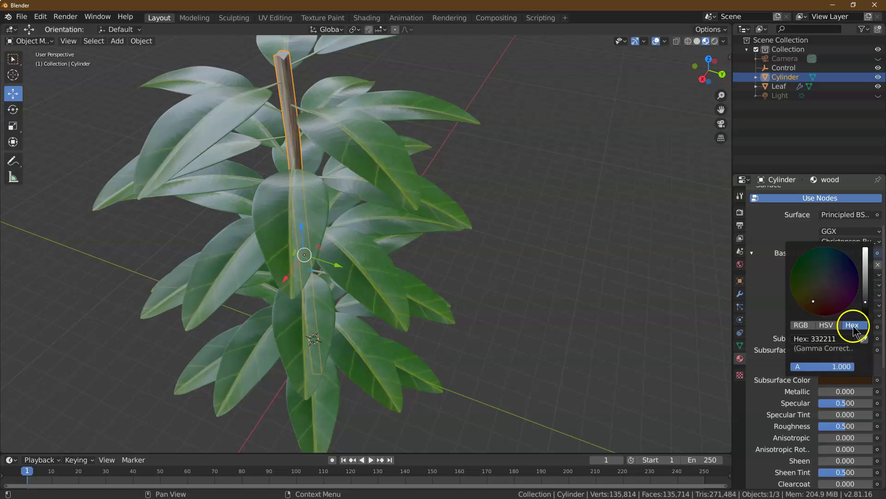
left_click_drag(867, 303, 867, 312)
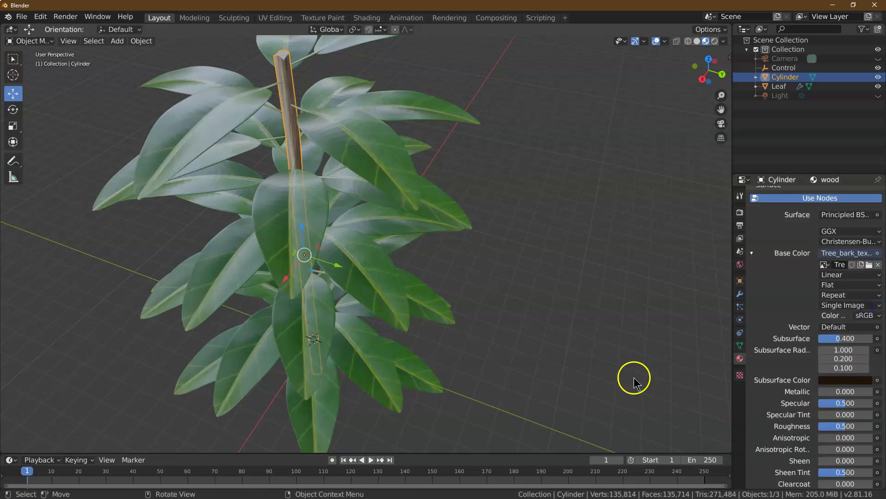
Raise the wood material's Subsurface to 0.9, trying 0.6 first.
left_click(851, 341)
type(".6")
key("Return")
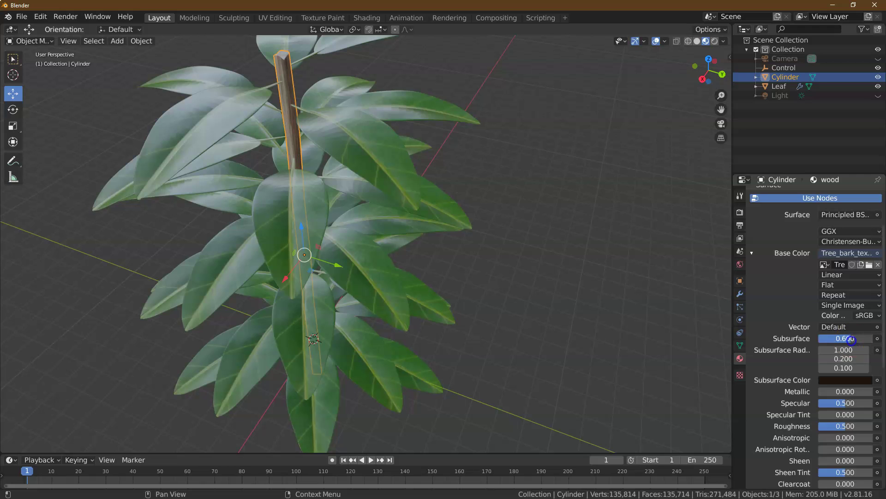
type("8")
key("Return")
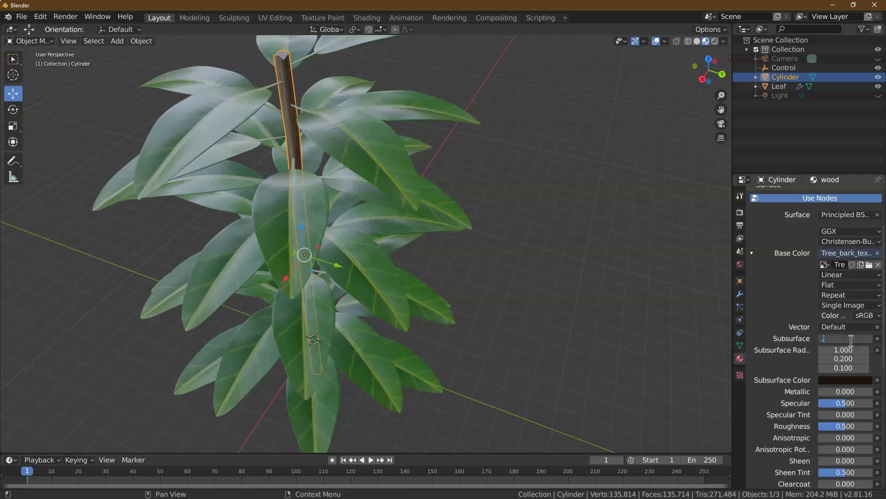
type("9")
key("Return")
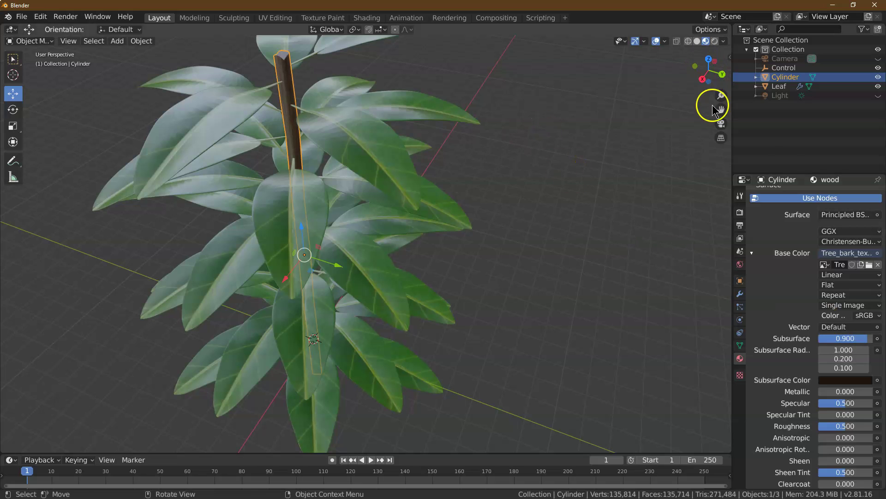
Try a Subdivision Surface modifier on the stem with up to 3 viewport levels, and remove the modifier.
left_click(740, 293)
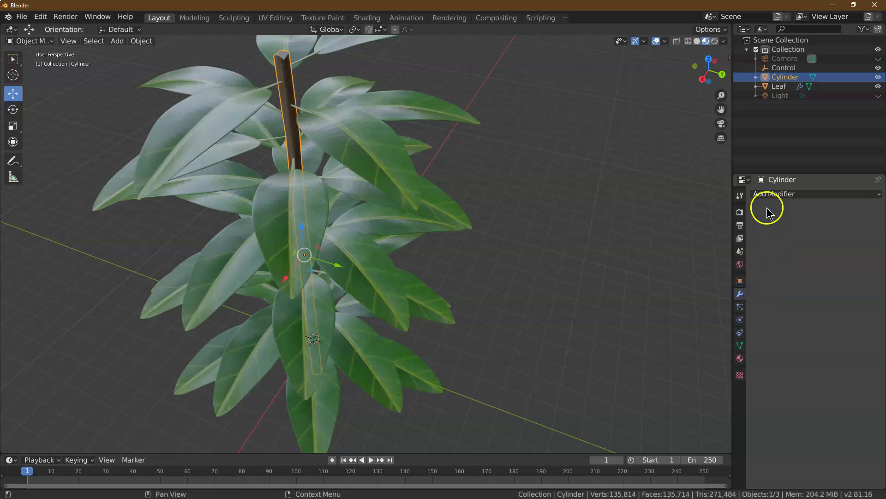
left_click(766, 194)
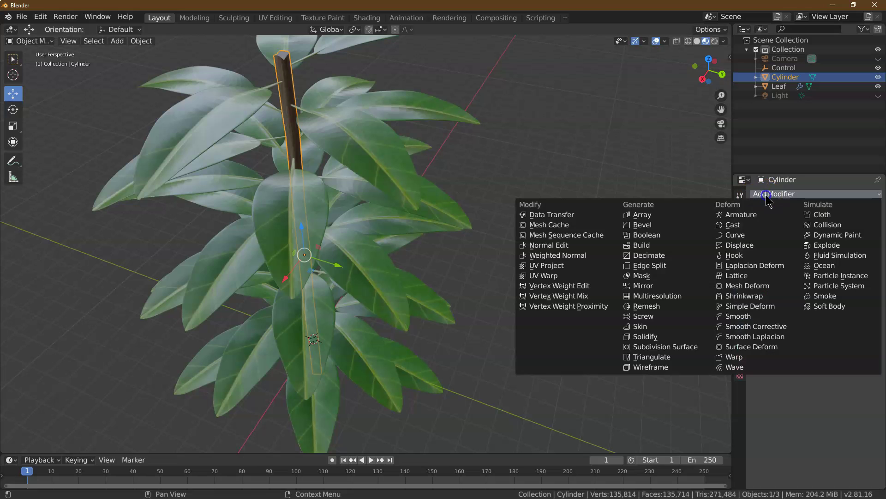
left_click(687, 347)
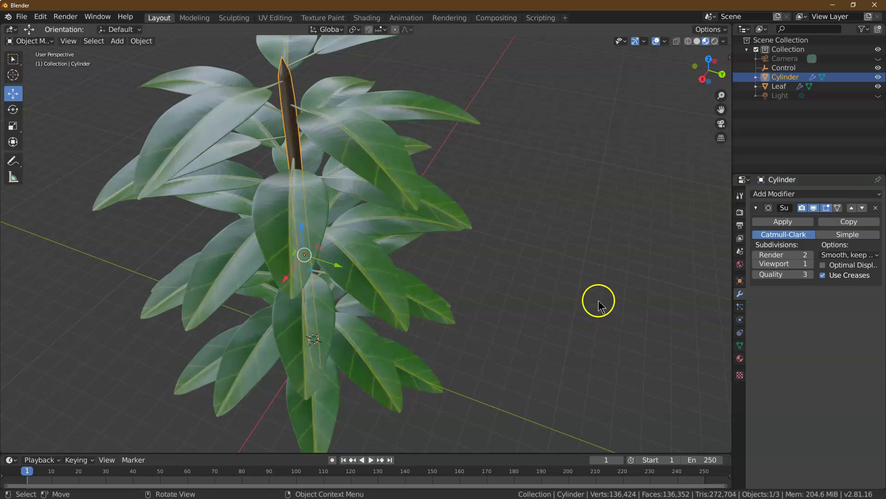
left_click_drag(703, 80, 531, 138)
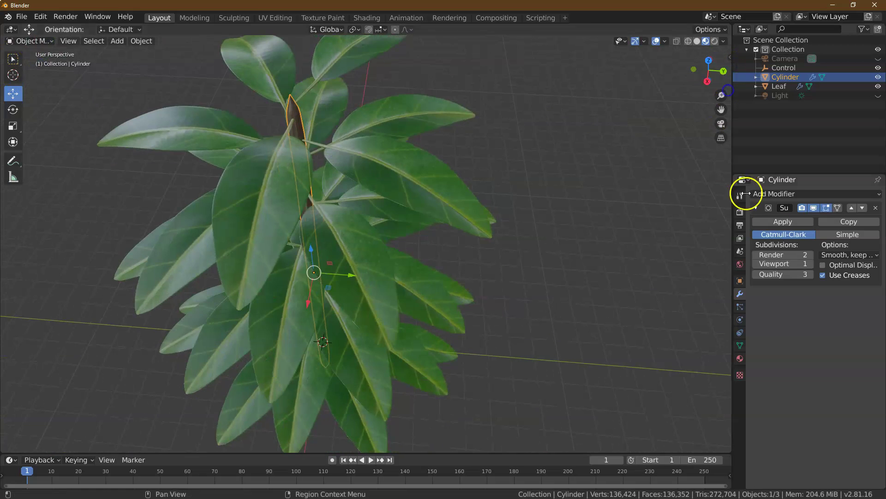
left_click(811, 263)
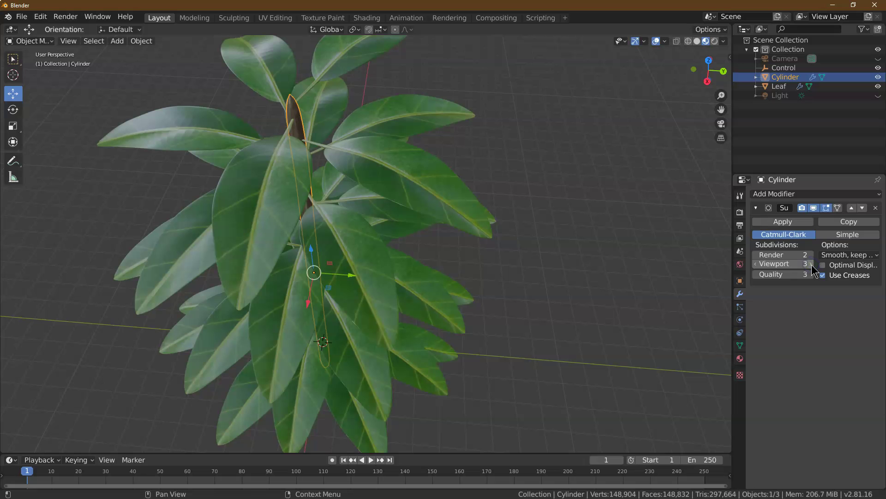
left_click_drag(709, 74, 83, 64)
left_click(755, 264)
left_click(755, 263)
left_click_drag(724, 75, 714, 77)
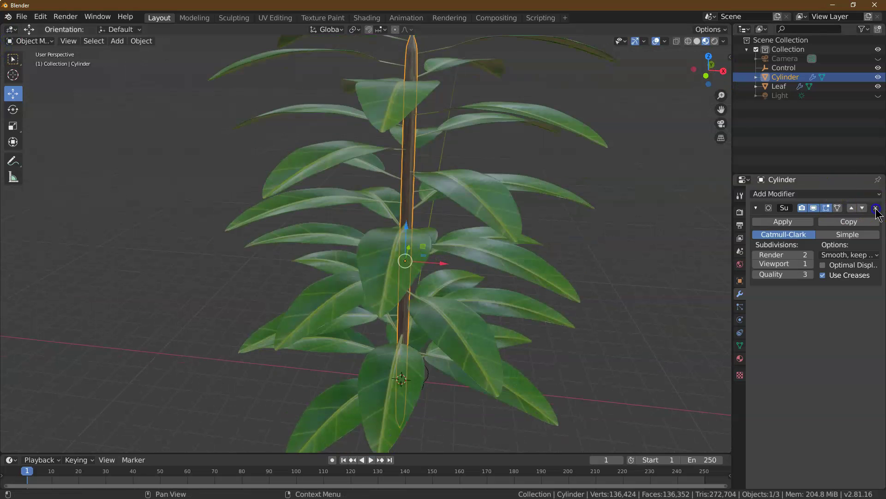
left_click(876, 208)
Apply Shade Smooth to the stem.
left_click(142, 40)
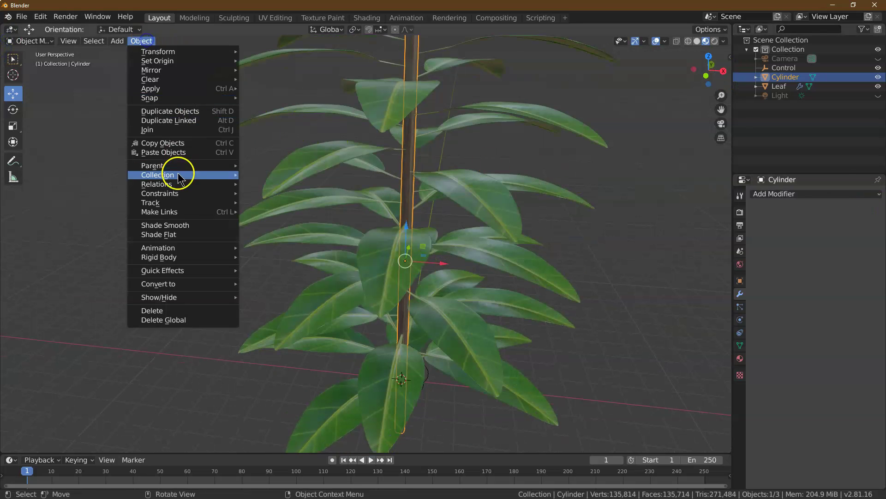
left_click(175, 230)
left_click_drag(697, 73, 691, 107)
Scale the stem's top face to about 0.76 in Edit Mode with proportional editing on.
left_click(29, 41)
left_click(27, 61)
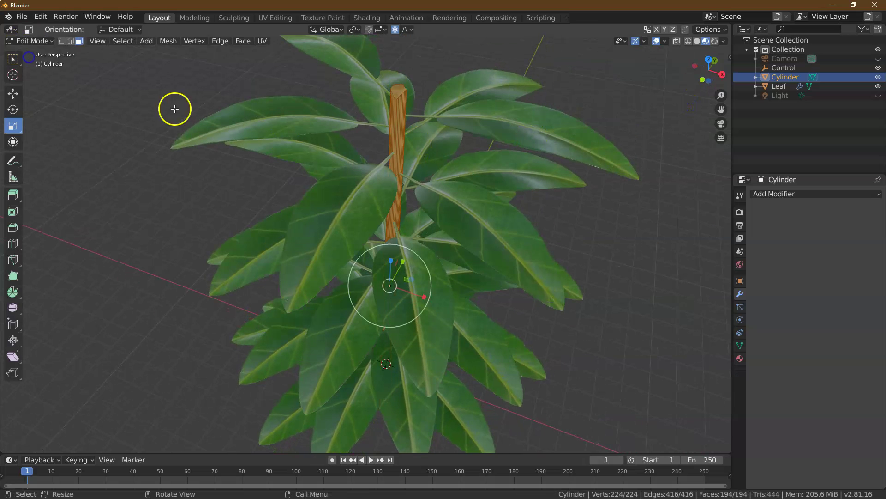
left_click(397, 90)
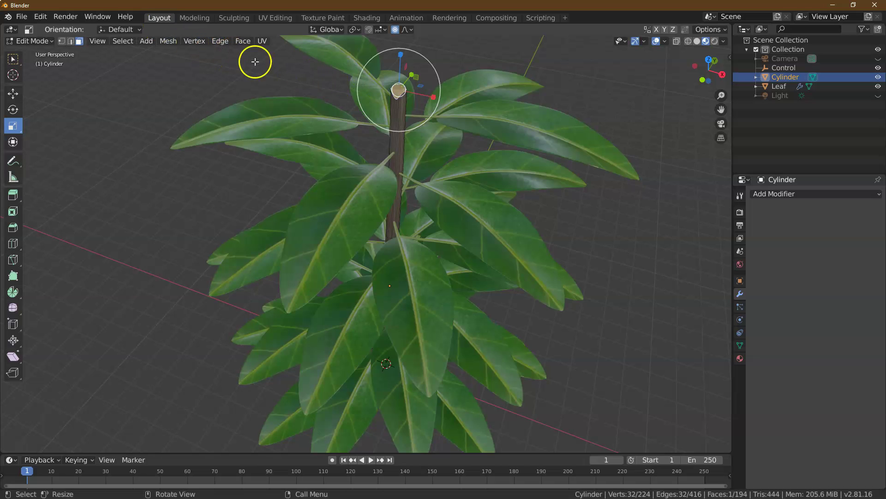
left_click_drag(384, 130, 396, 121)
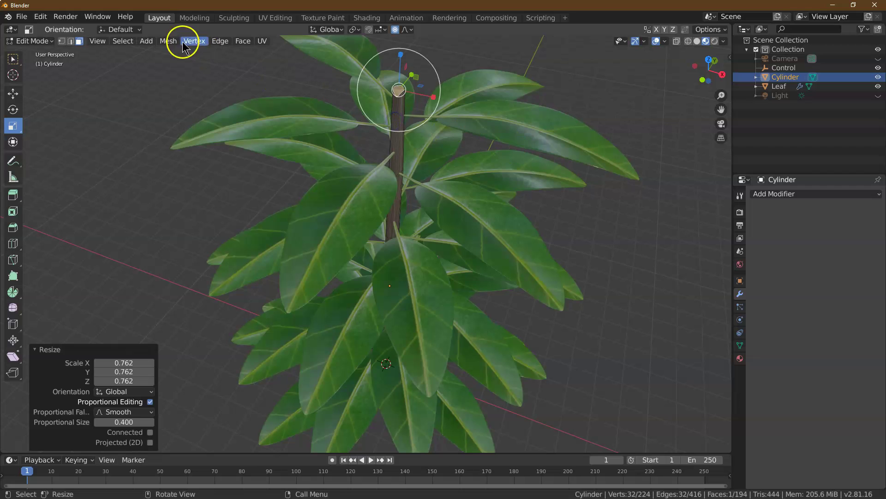
Inset the stem's top face with a thickness of 0.3 m and poke the inner face.
left_click(243, 41)
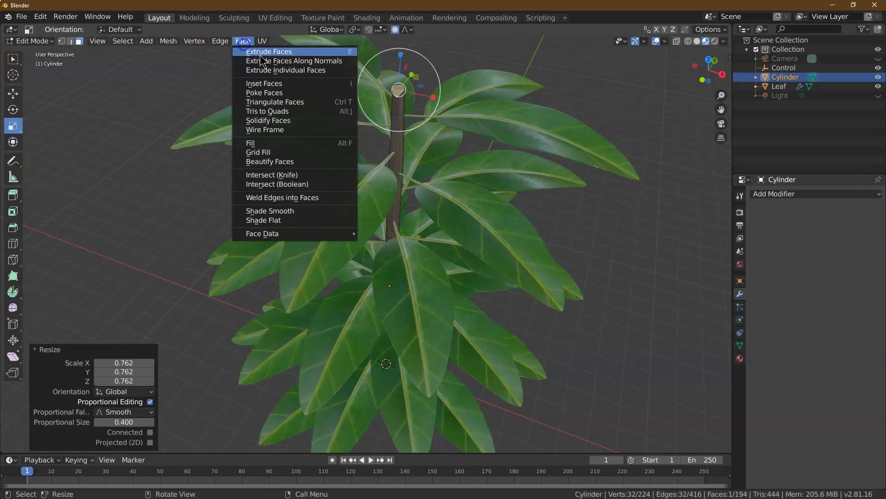
left_click(264, 84)
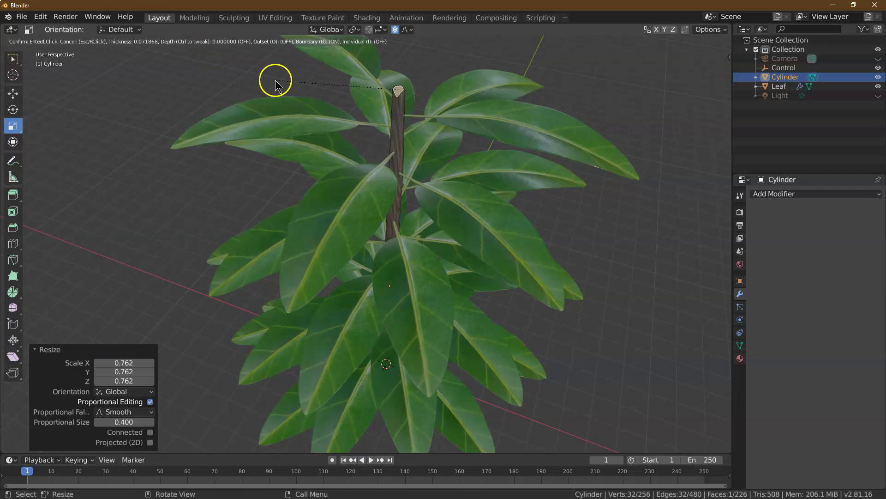
left_click(306, 85)
double_click(139, 390)
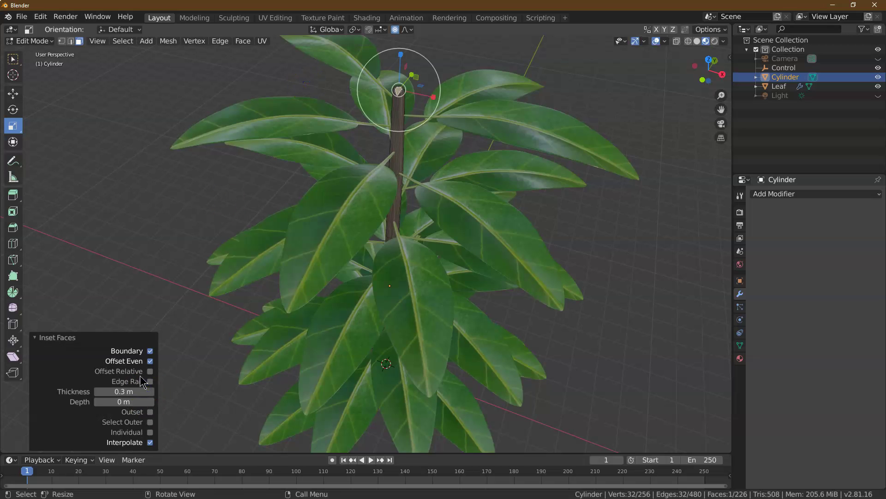
left_click(239, 41)
left_click(279, 93)
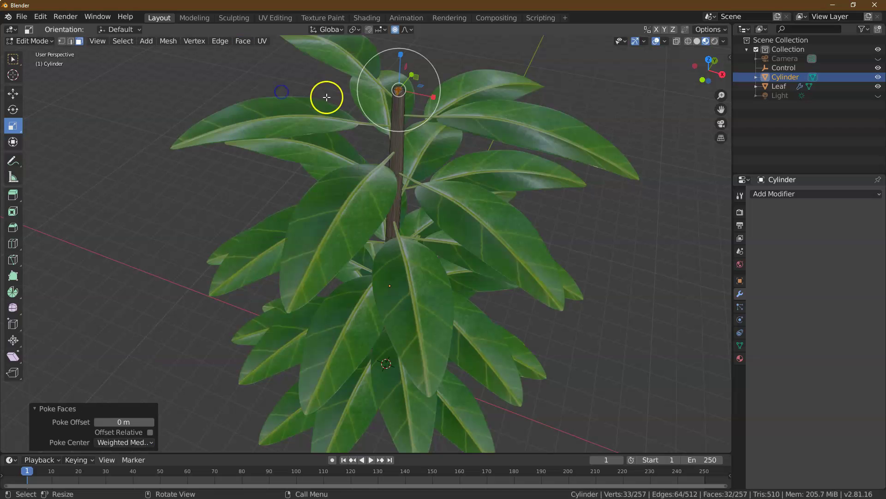
Raise the centre vertex of the stem's top about 0.066 m along Z with proportional editing on.
left_click(395, 62)
left_click_drag(723, 96, 688, 323)
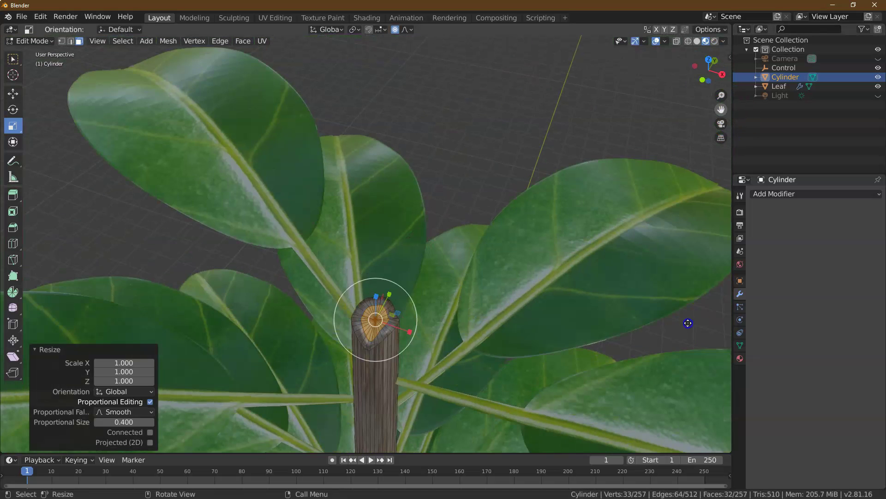
left_click(13, 59)
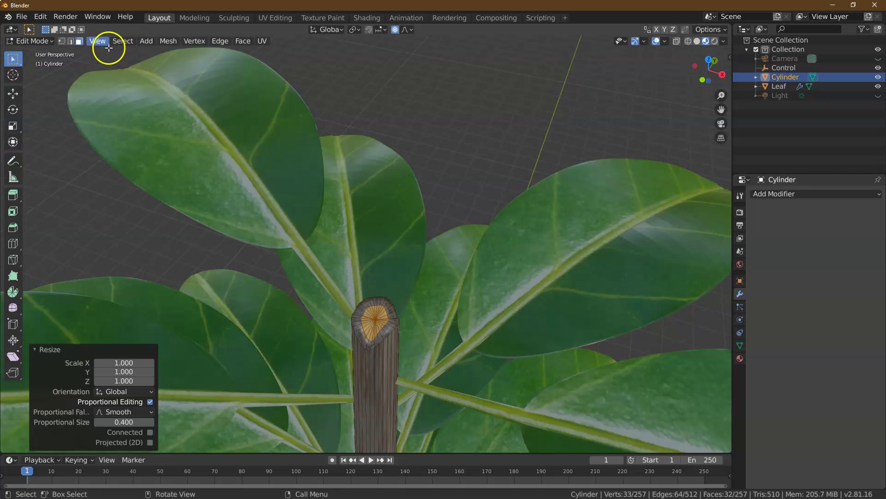
left_click(61, 41)
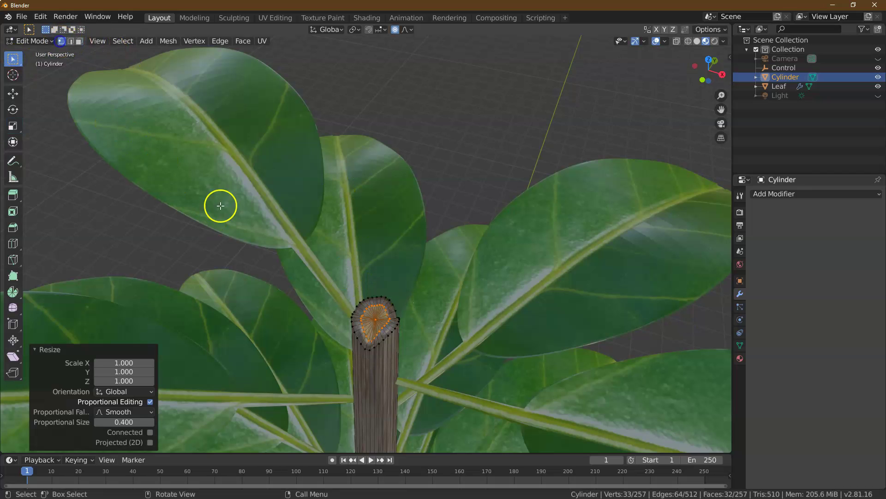
left_click(374, 319)
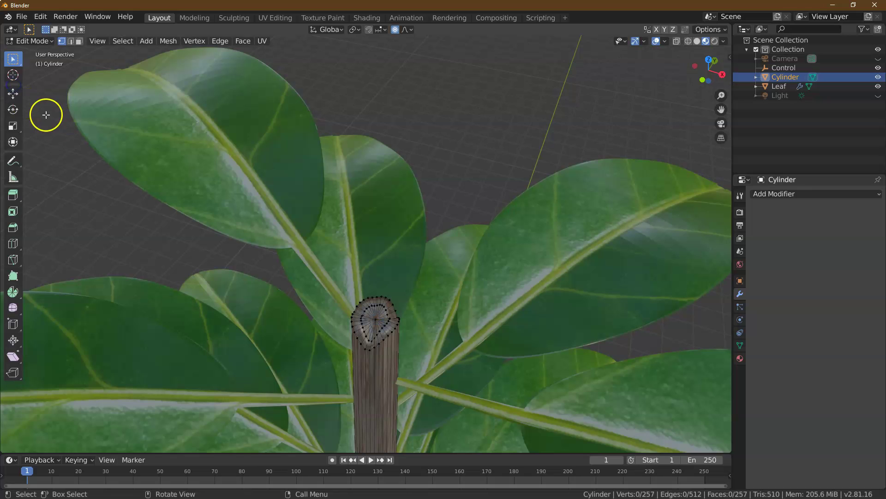
left_click(12, 93)
left_click_drag(375, 319, 376, 295)
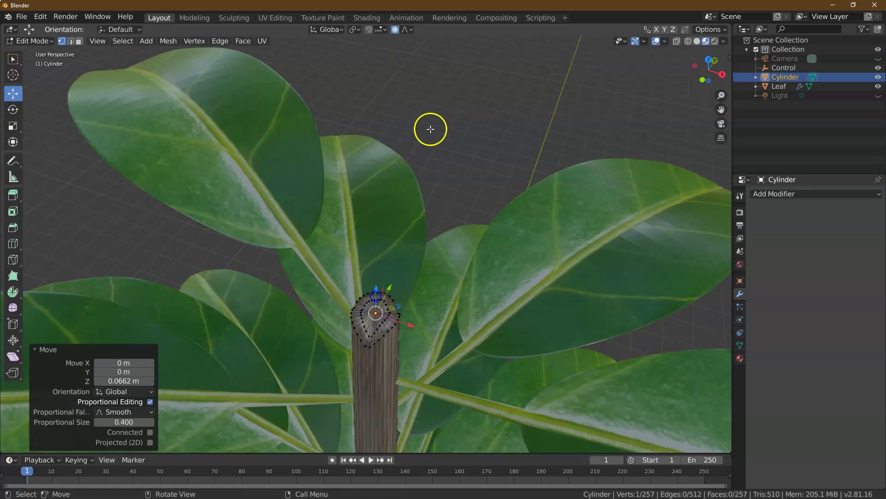
Raise the stem's top centre vertex slightly further with proportional editing off, and return to Object Mode.
left_click(395, 30)
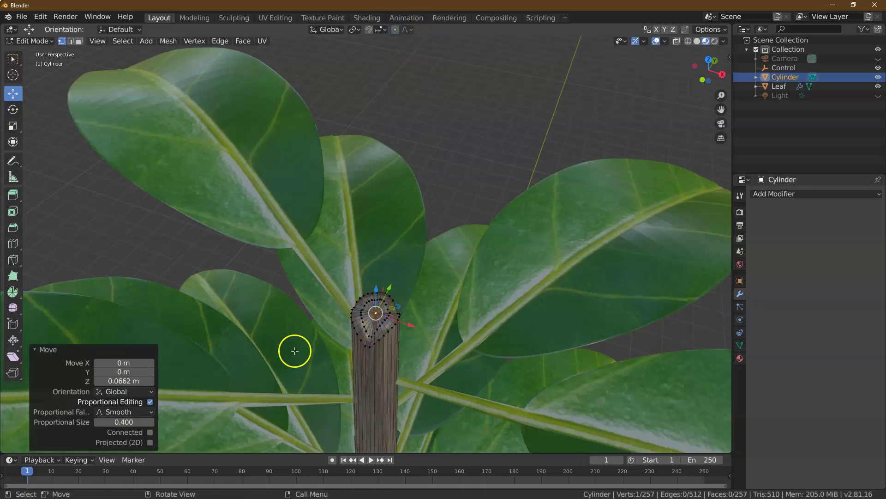
left_click_drag(376, 313, 372, 296)
left_click(584, 138)
left_click(32, 41)
left_click(41, 56)
key("Tab")
Set the leaf's Array modifier count to 36 and apply the modifier.
scroll(316, 231, "down", 5)
left_click_drag(720, 77, 277, 323)
left_click(533, 203)
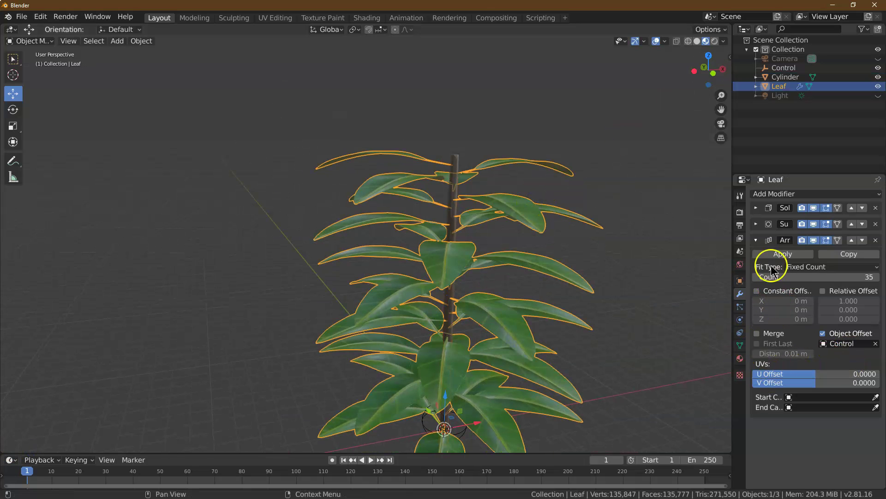
left_click(877, 277)
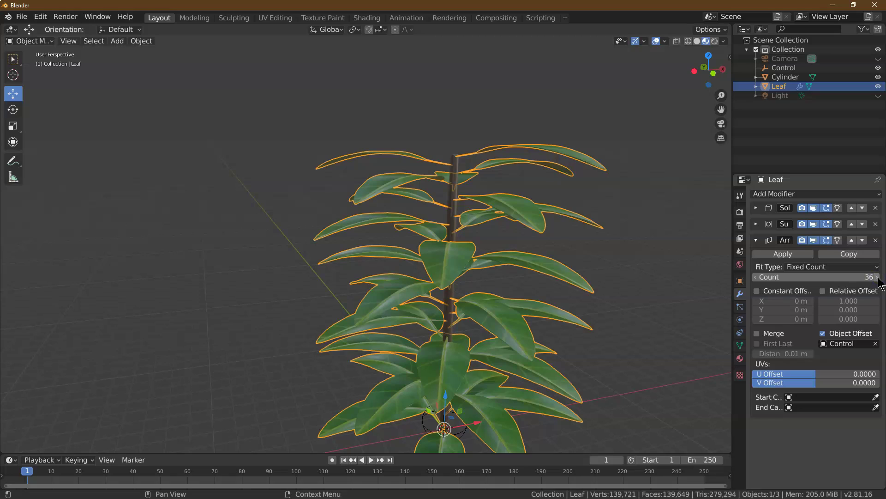
left_click_drag(731, 76, 434, 82)
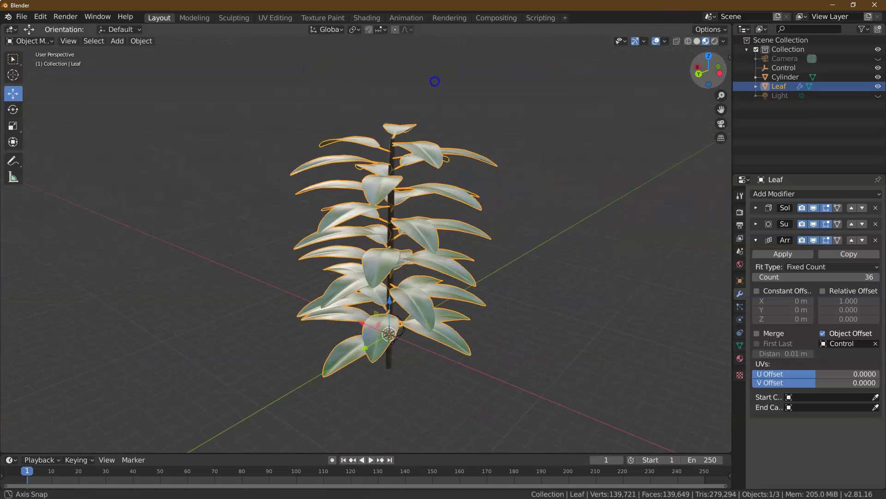
left_click(783, 254)
left_click(485, 187)
left_click(458, 202)
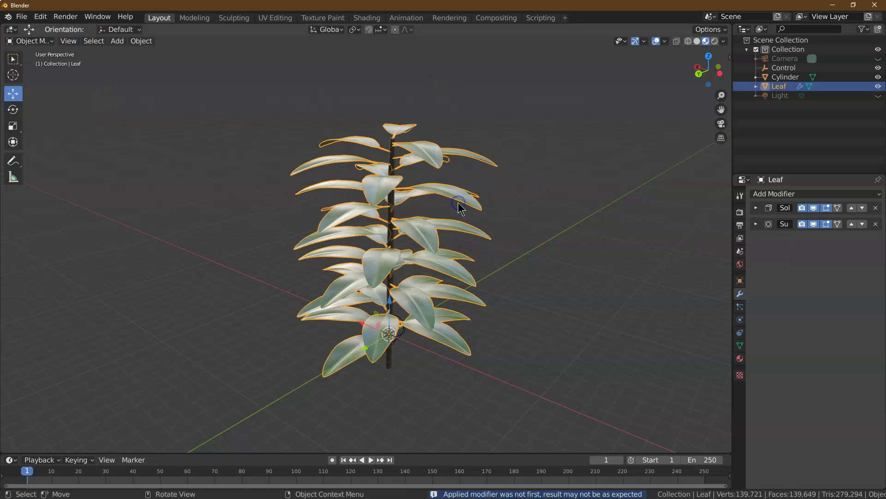
Separate the arrayed leaf mesh into individual objects by loose parts, return to Object Mode and clear the selection.
left_click(30, 40)
left_click(35, 61)
left_click(170, 40)
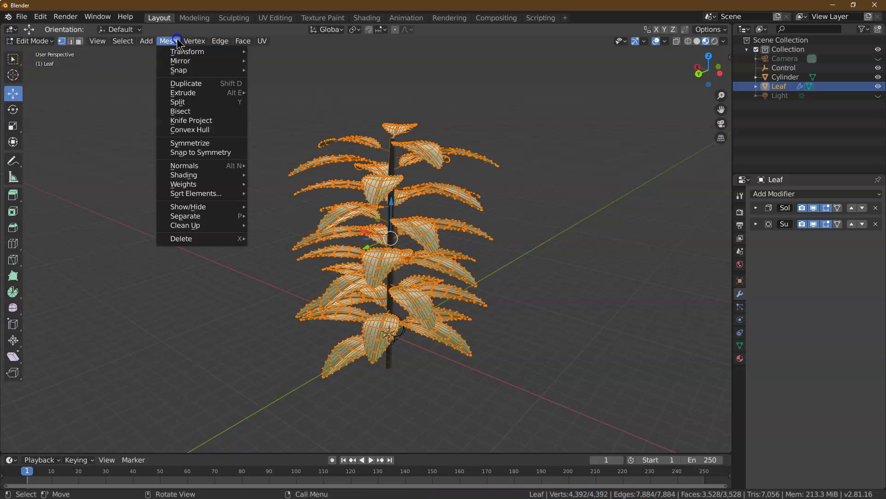
mouse_move(252, 217)
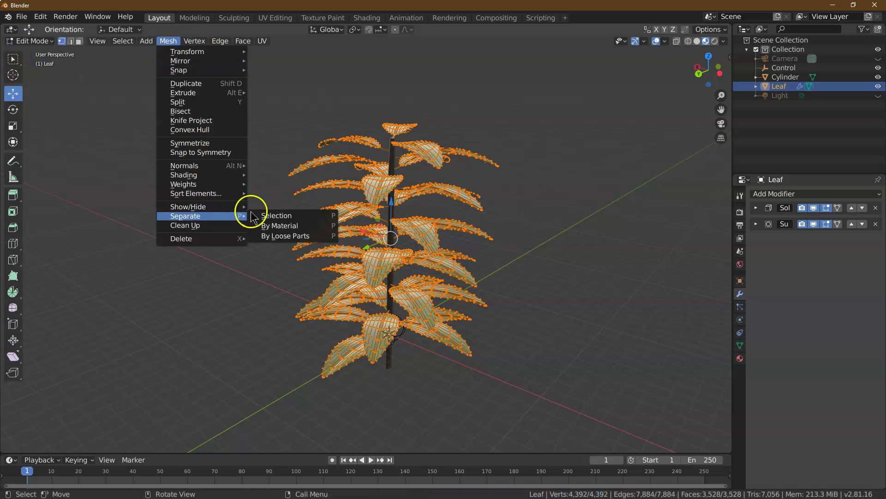
left_click(293, 235)
left_click(30, 41)
left_click(40, 52)
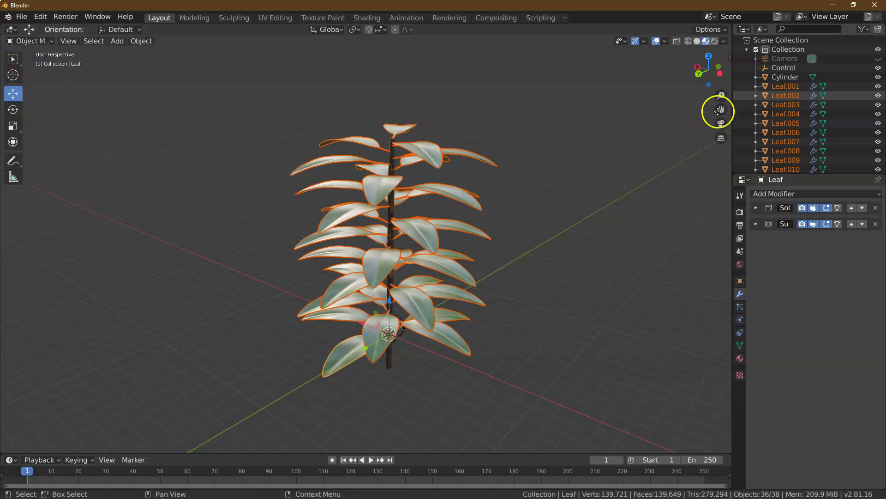
left_click(568, 178)
left_click(413, 156)
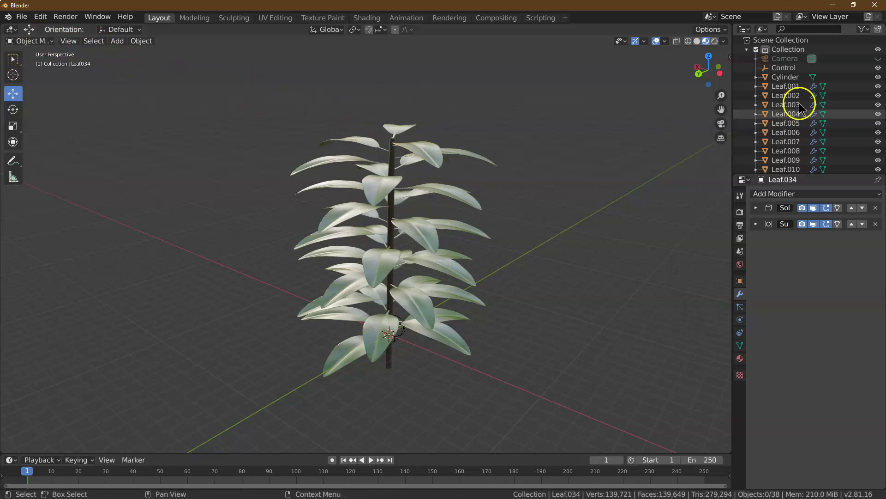
Hide the Control and Cylinder objects, and open all the leaves together in Edit Mode.
left_click_drag(881, 78, 878, 67)
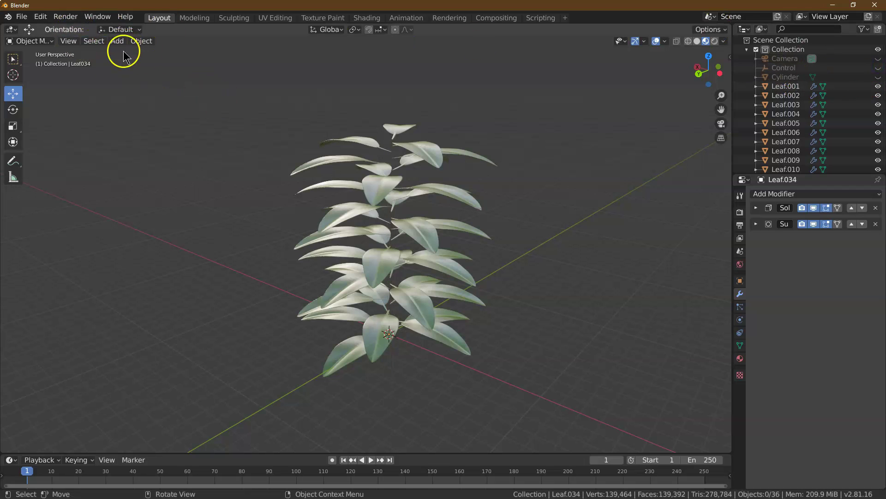
left_click(98, 41)
left_click(105, 52)
left_click(30, 41)
left_click(44, 60)
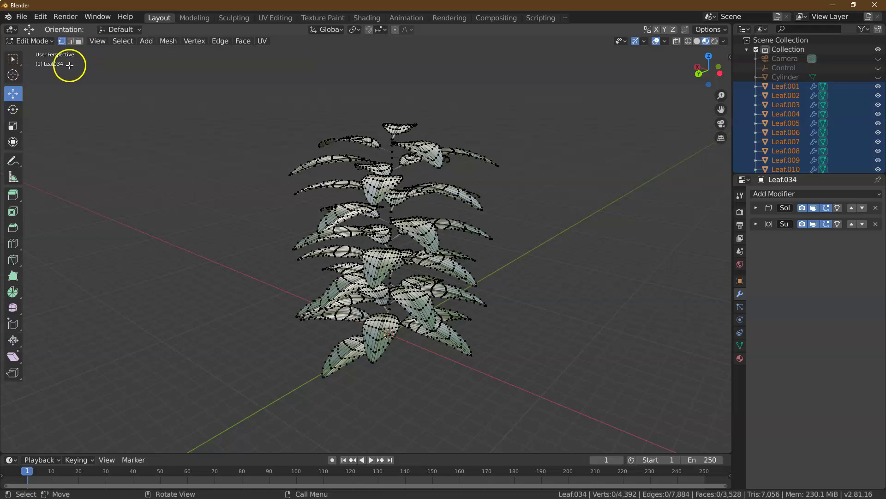
Randomly select 15% of the faces across all the leaves, using face select mode.
left_click(124, 42)
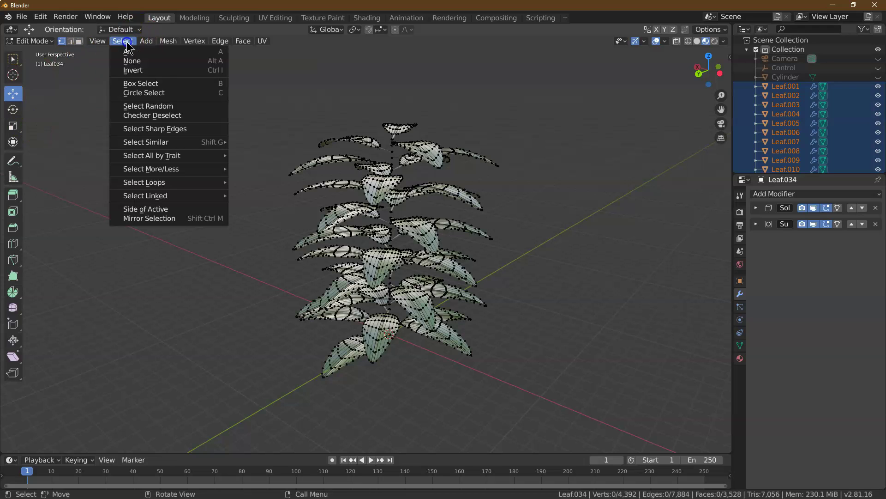
left_click(169, 106)
left_click(80, 41)
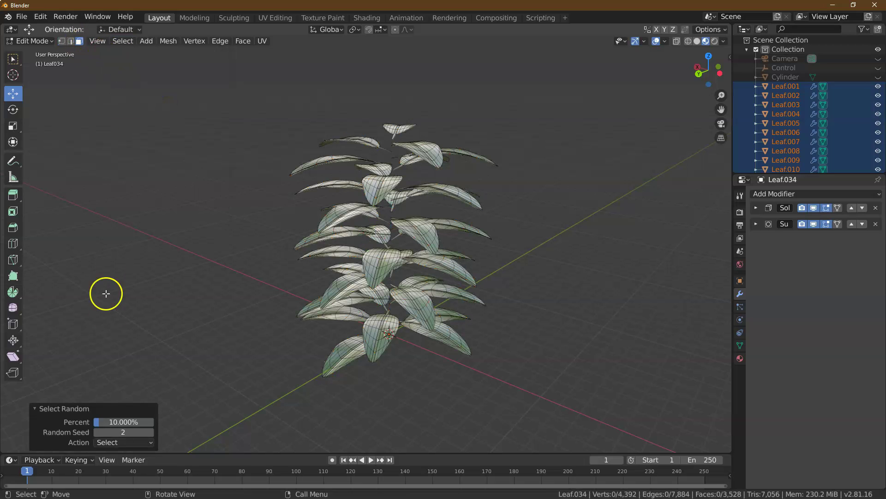
double_click(124, 421)
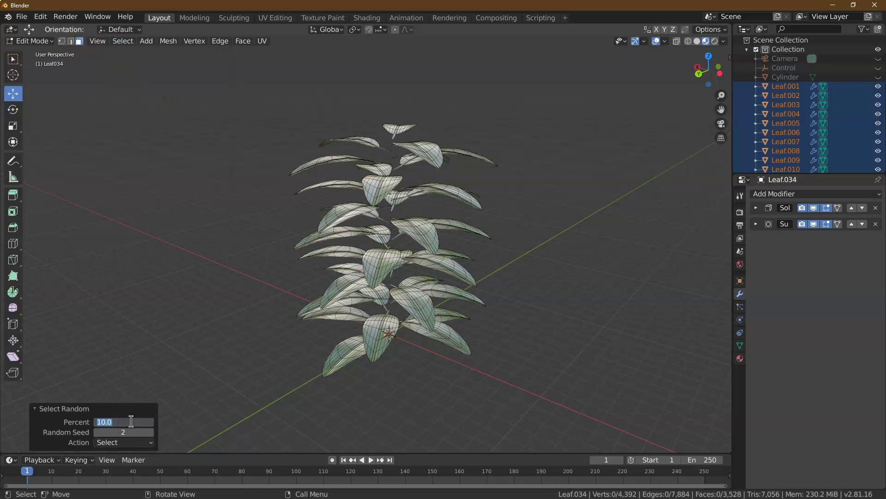
key("Return")
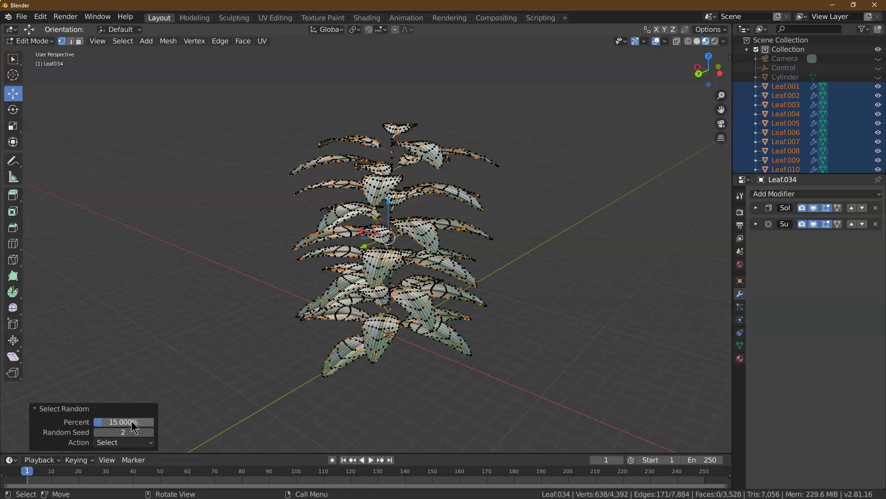
left_click(79, 41)
left_click(122, 41)
left_click(165, 106)
Scale the randomly selected leaf faces by X 1.05, Y 0.98 and Z 1.02.
left_click(13, 126)
left_click_drag(432, 250, 441, 253)
left_click(134, 401)
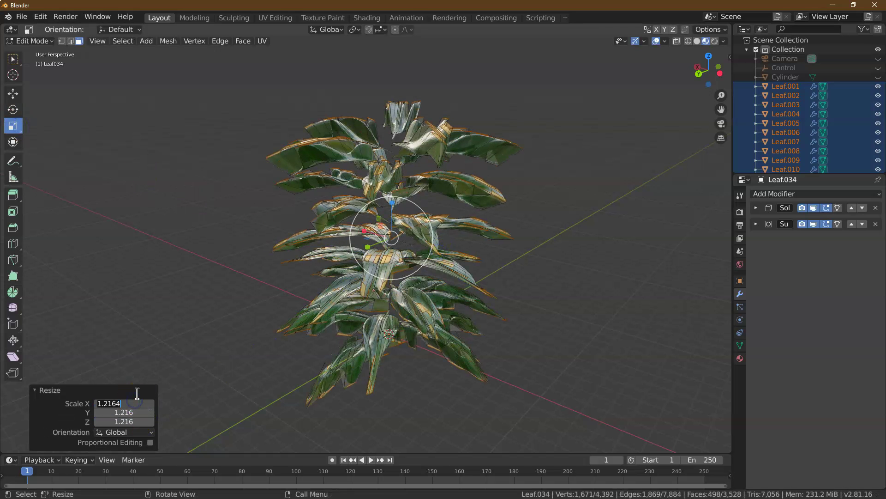
key("Tab")
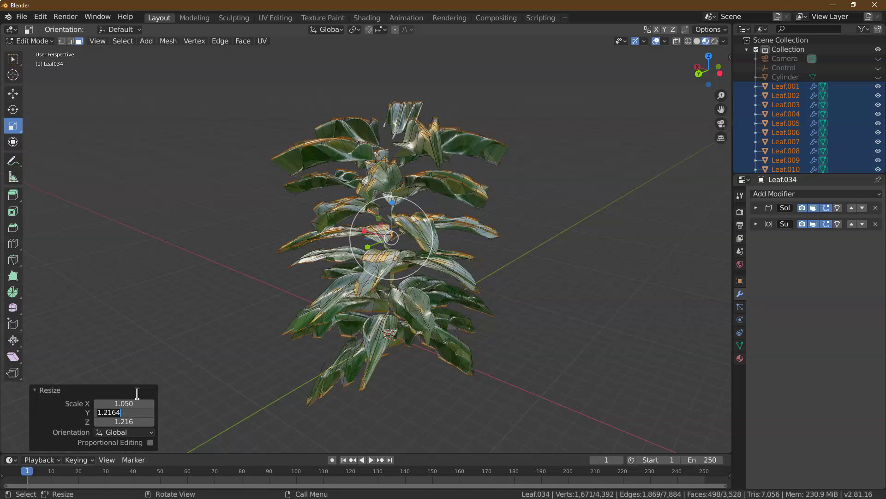
key("Tab")
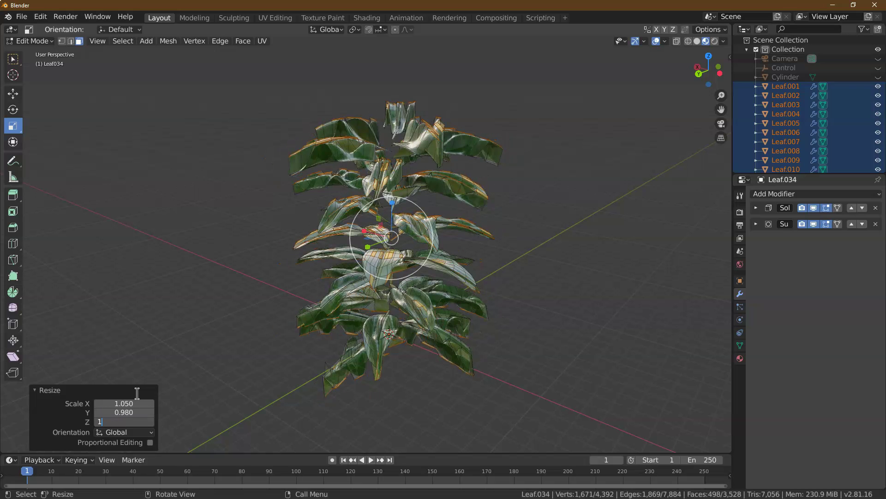
key("Return")
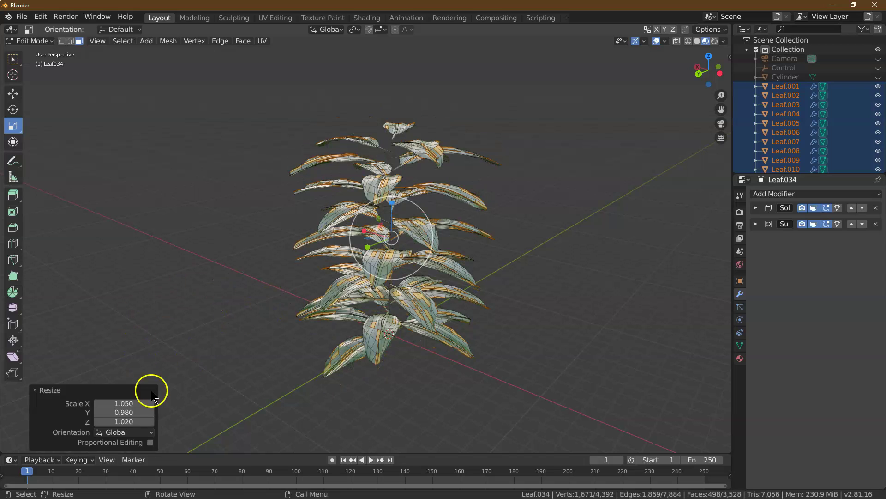
Change the leaf faces' scale to X 1.01 and Z 1, then return to Object Mode and deselect everything.
left_click(128, 403)
key("Return")
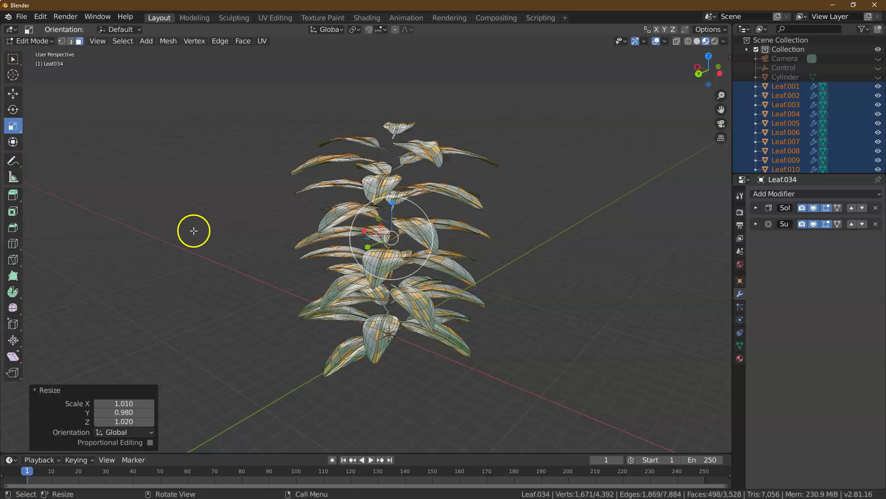
left_click(135, 421)
left_click(134, 420)
type("0")
key("Return")
left_click(129, 422)
type("1")
key("Return")
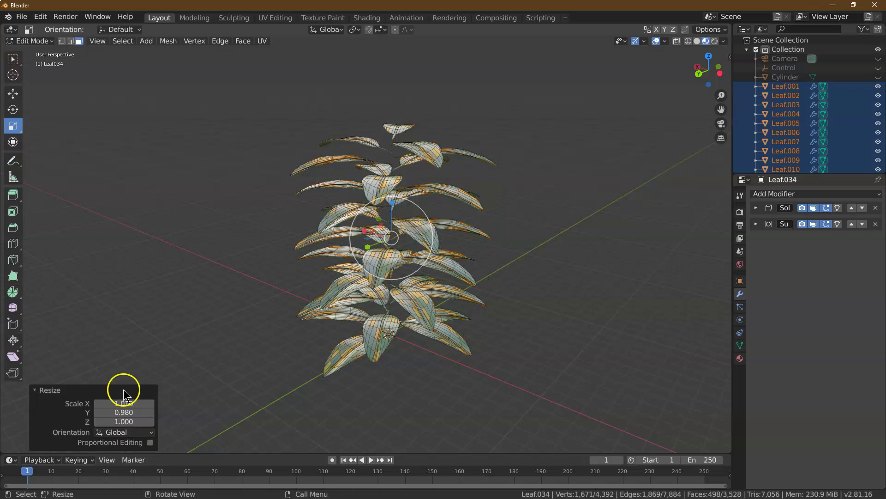
left_click(29, 40)
left_click(35, 51)
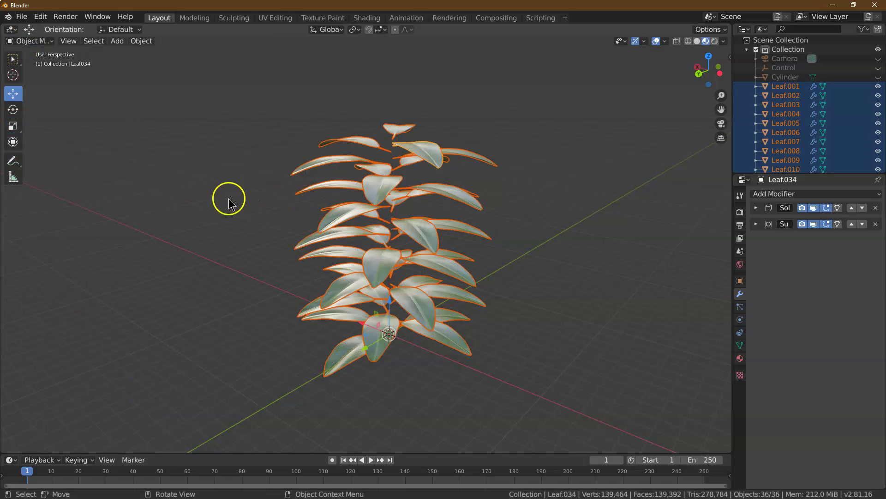
left_click(186, 174)
Rotate Leaf.024, a leaf above mid-height on the plant's left side, by -0.5° about the X axis.
left_click(93, 41)
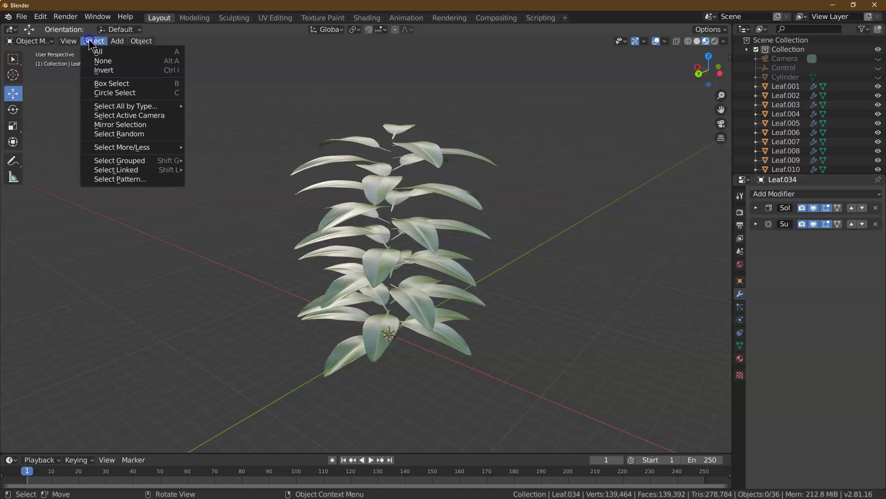
left_click(337, 206)
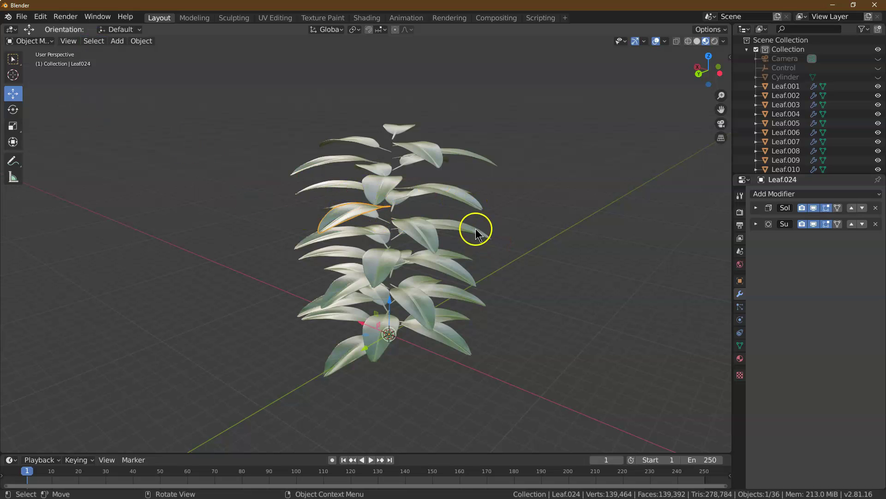
left_click(5, 109)
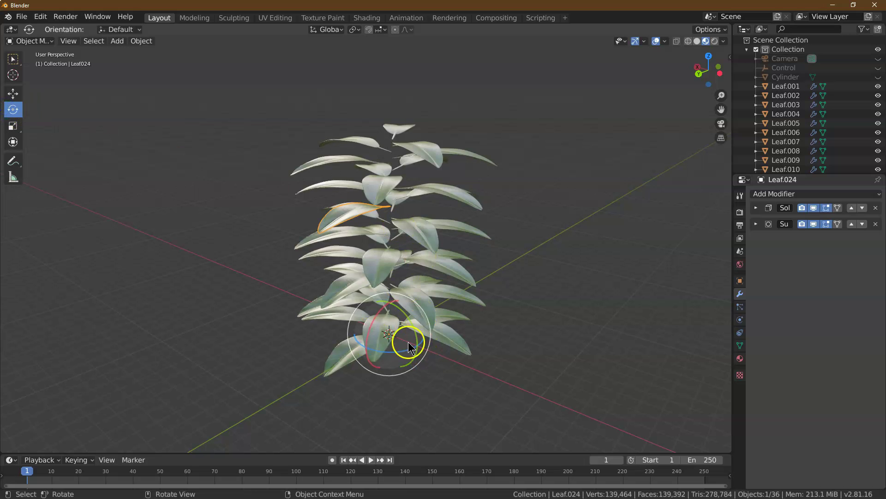
left_click_drag(378, 310, 376, 315)
left_click(133, 410)
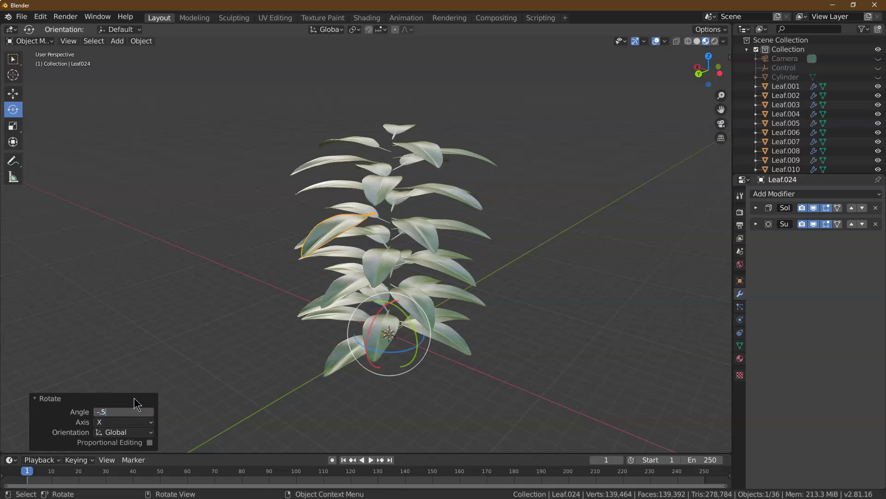
key("Return")
Rotate Leaf.027, an upper leaf on the plant's right side, by 2° about the Z axis.
left_click(468, 188)
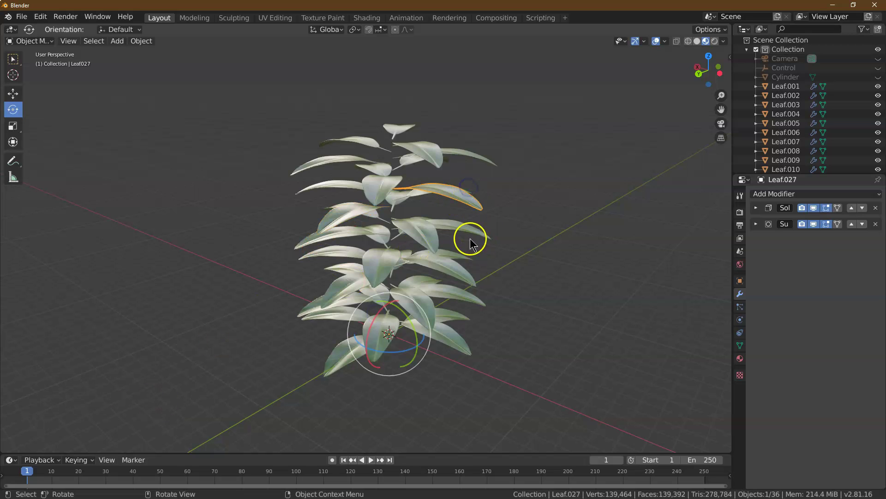
left_click_drag(370, 344, 381, 363)
left_click(148, 409)
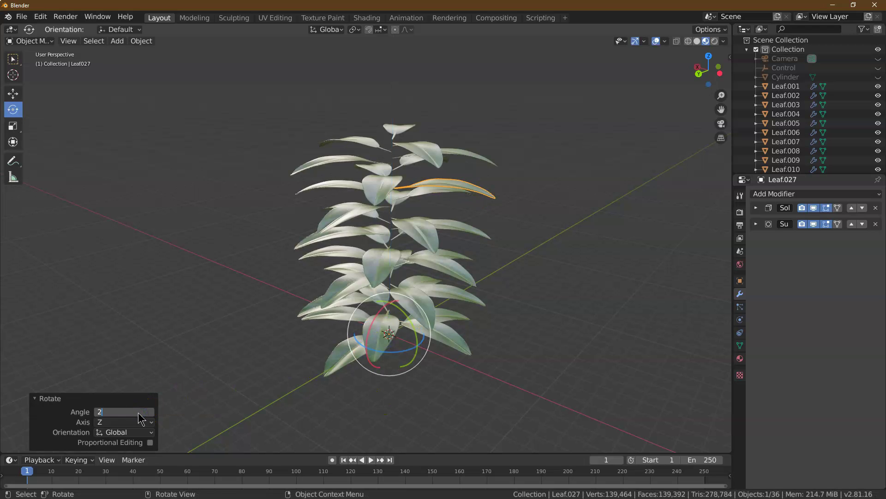
type("2")
key("Return")
Rotate Leaf.012, a lower leaf on the plant's left side, by a small negative angle about the Z axis.
left_click(336, 295)
left_click_drag(411, 348, 307, 396)
left_click(118, 411)
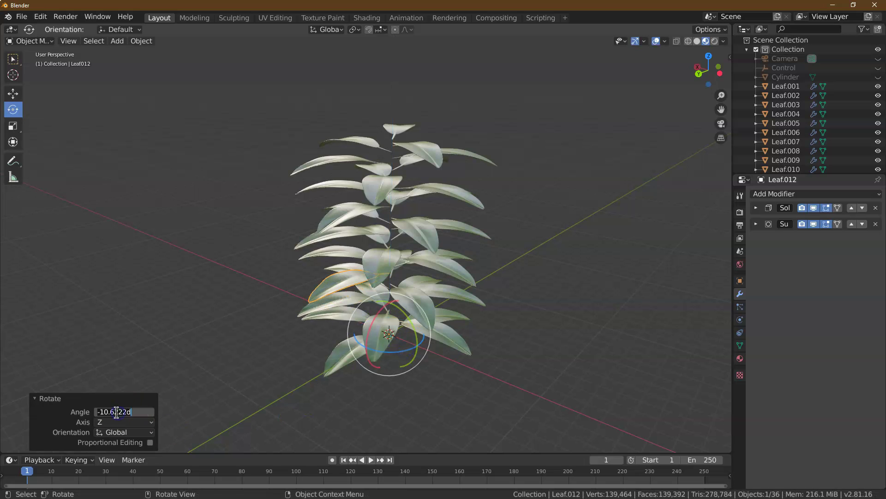
type("-")
key("Return")
Rotate Leaf.015, a mid-height leaf on the plant's right side, by 0.2° about the Y axis.
left_click(451, 267)
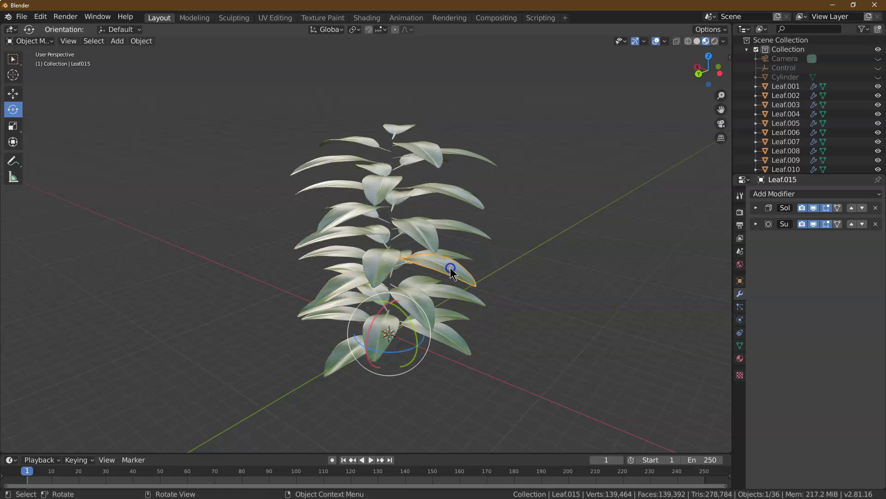
left_click_drag(402, 311, 396, 326)
left_click(124, 412)
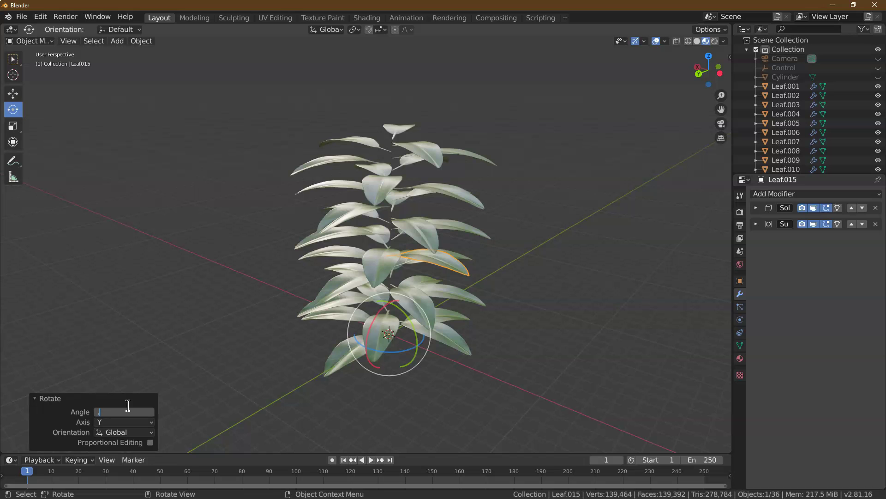
type("2")
key("Return")
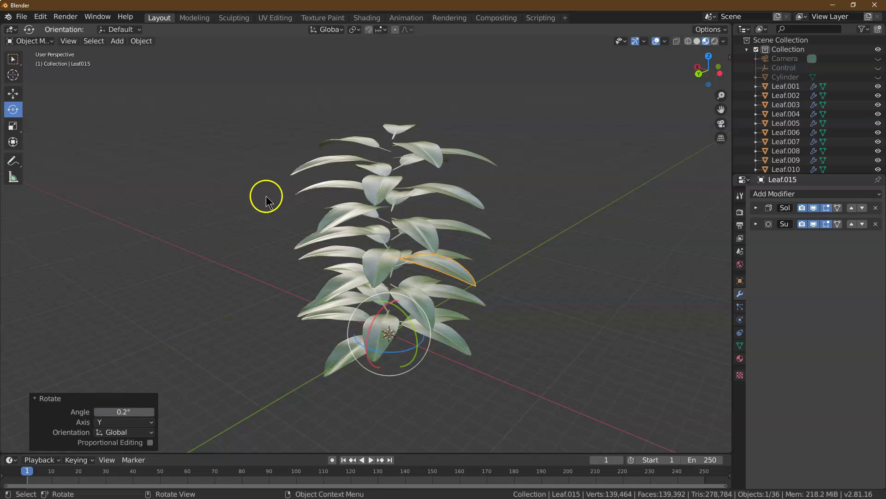
Preview the scene in rendered shading, unhide the Cylinder, Control, Camera and Light objects, and deselect everything.
left_click(714, 41)
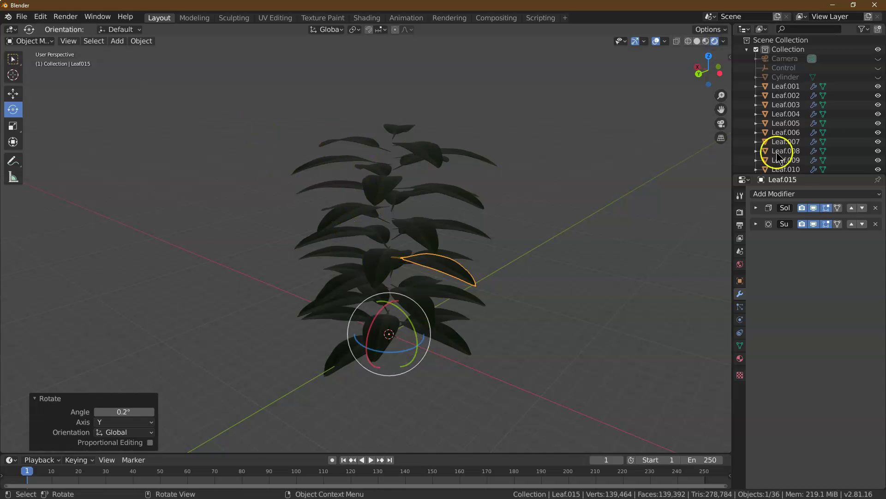
left_click(878, 76)
left_click(878, 68)
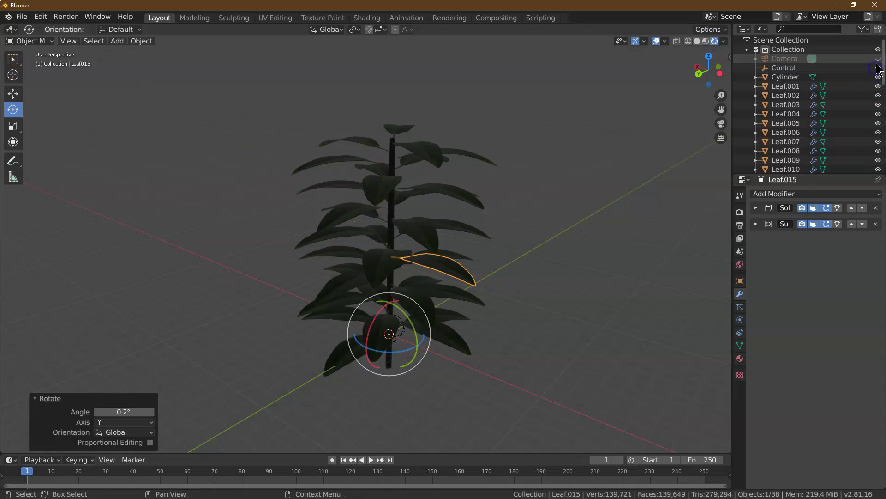
scroll(827, 142, "down", 12)
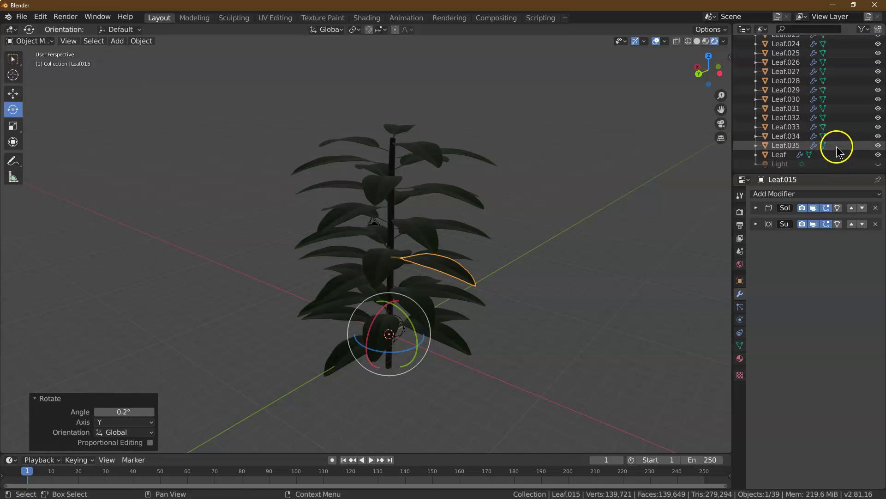
left_click(878, 163)
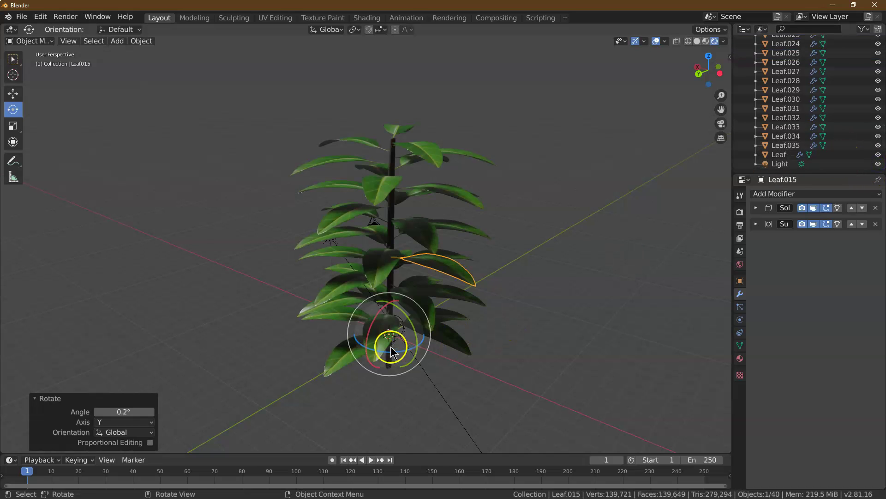
left_click(542, 370)
scroll(785, 143, "up", 6)
scroll(791, 148, "down", 6)
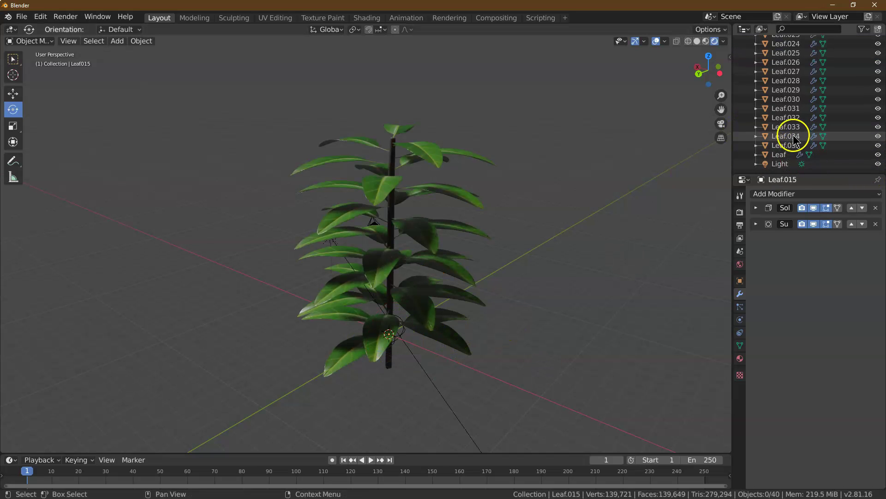
Raise the Light object 11.9 m along the Z axis above the plant.
left_click(780, 164)
left_click(11, 93)
left_click_drag(323, 198, 312, 420)
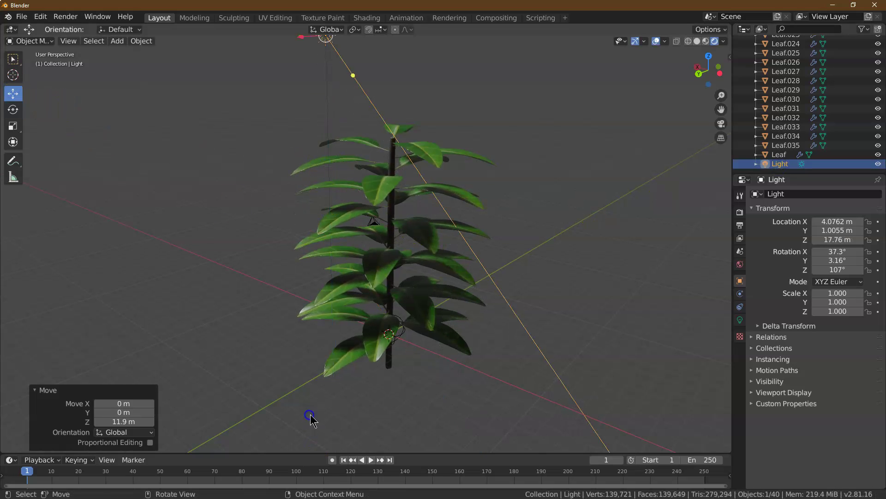
Set the sun light's strength to 7 and turn off its shadows.
left_click(739, 320)
left_click(841, 245)
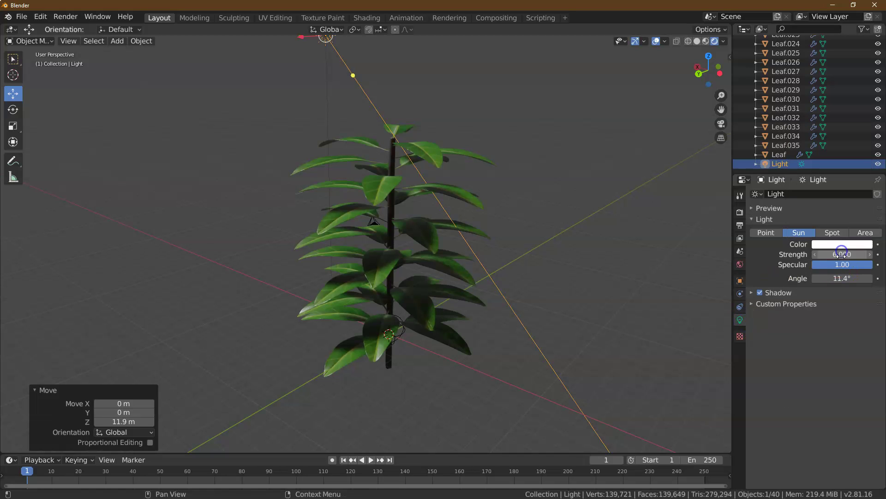
left_click(784, 293)
left_click(760, 292)
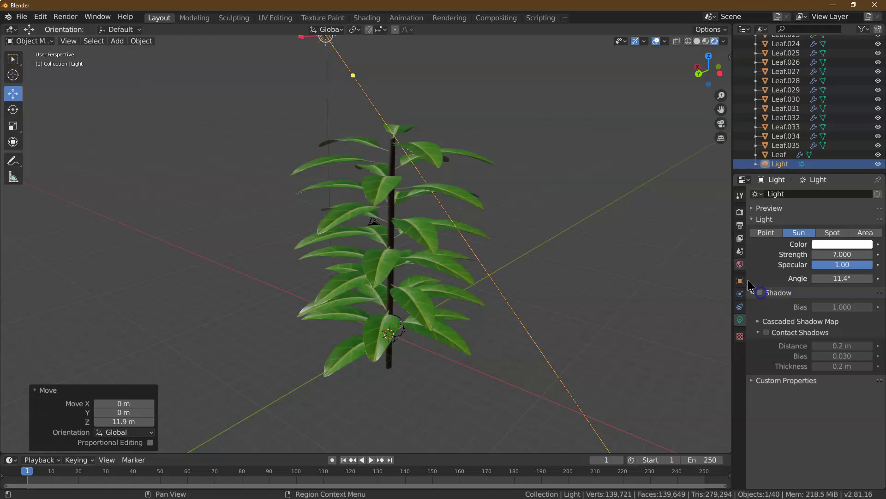
Make the render's film background transparent in the Eevee render settings.
left_click_drag(699, 73, 42, 102)
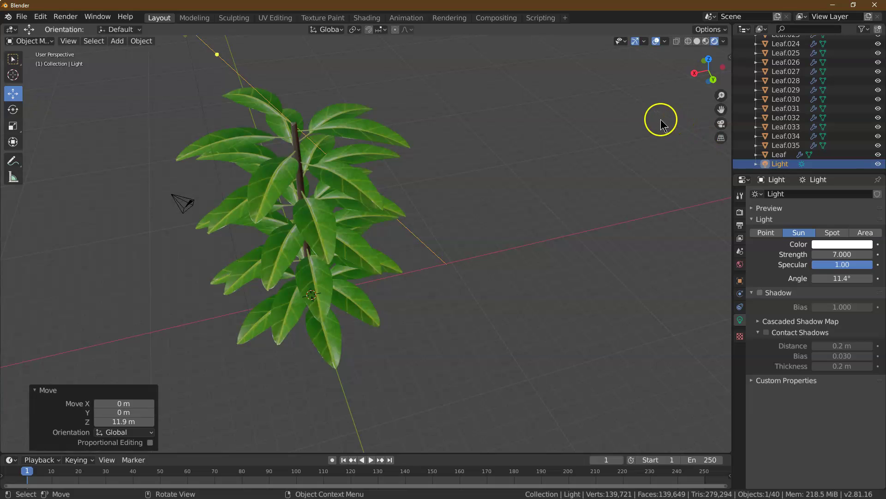
left_click(740, 212)
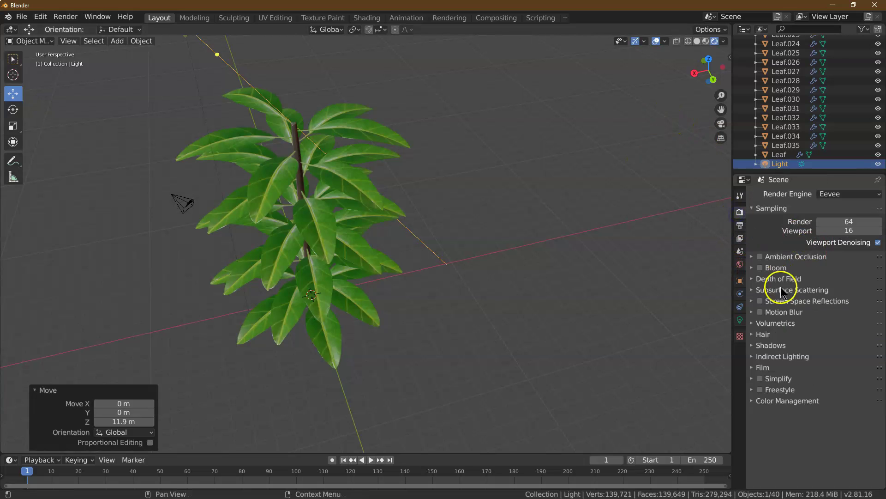
left_click(740, 195)
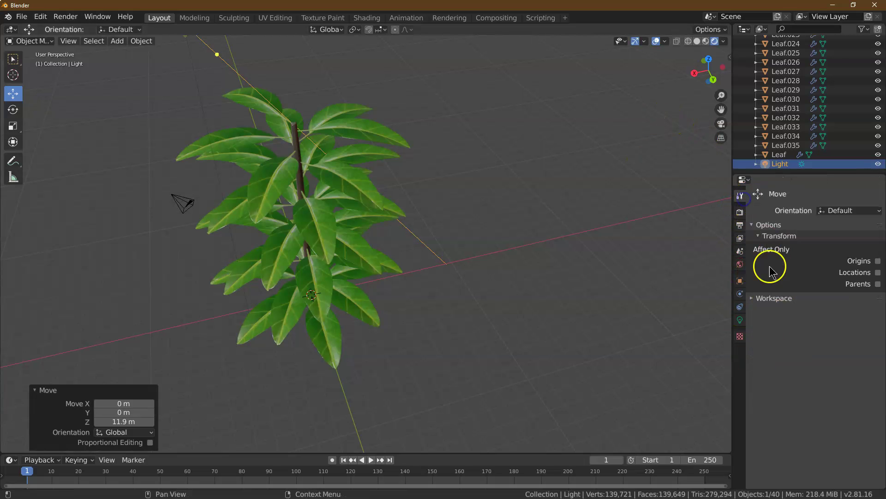
left_click(740, 226)
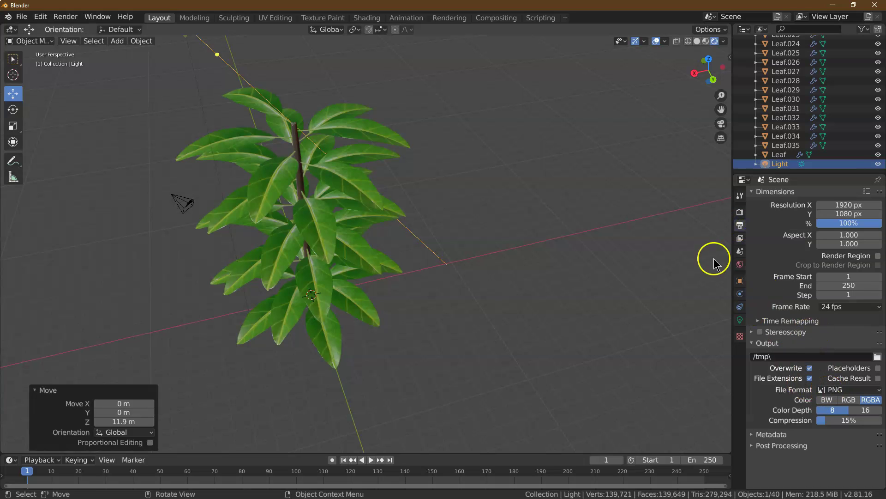
left_click(740, 212)
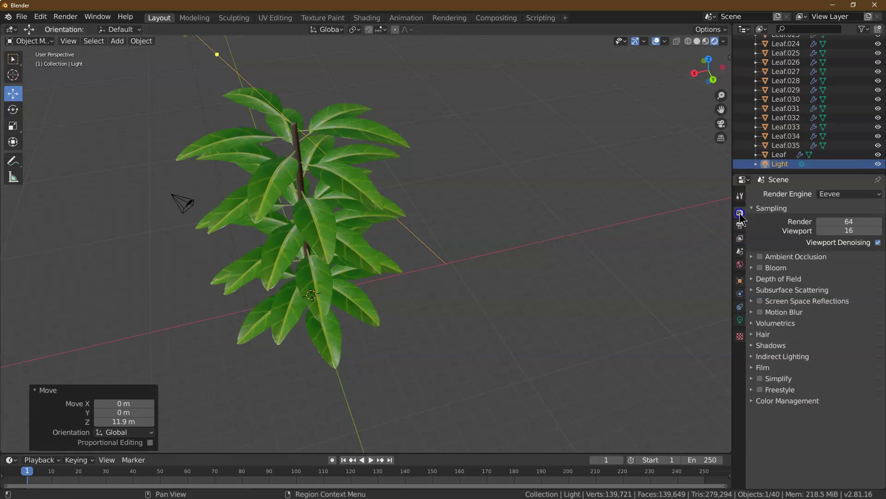
left_click(762, 369)
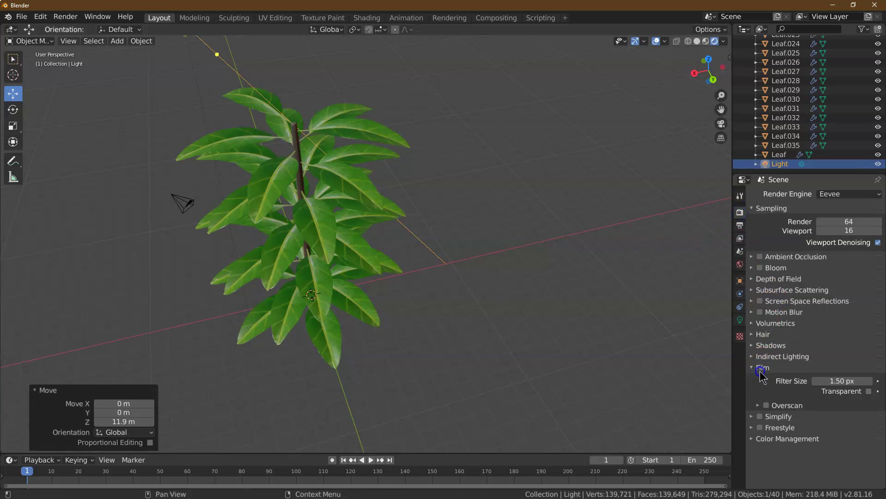
left_click(870, 391)
Look through the camera with nothing selected, lock the camera to the view, and reframe it so the whole plant fits inside.
left_click(721, 124)
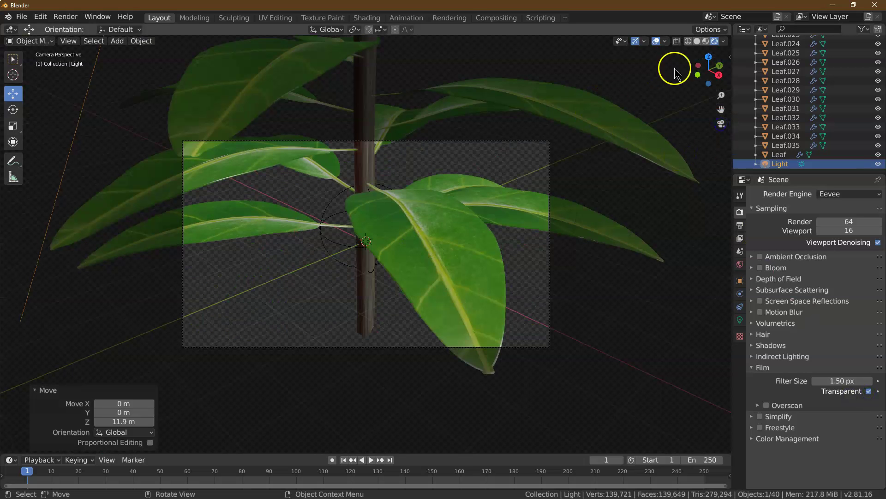
key("alt+a")
left_click(69, 42)
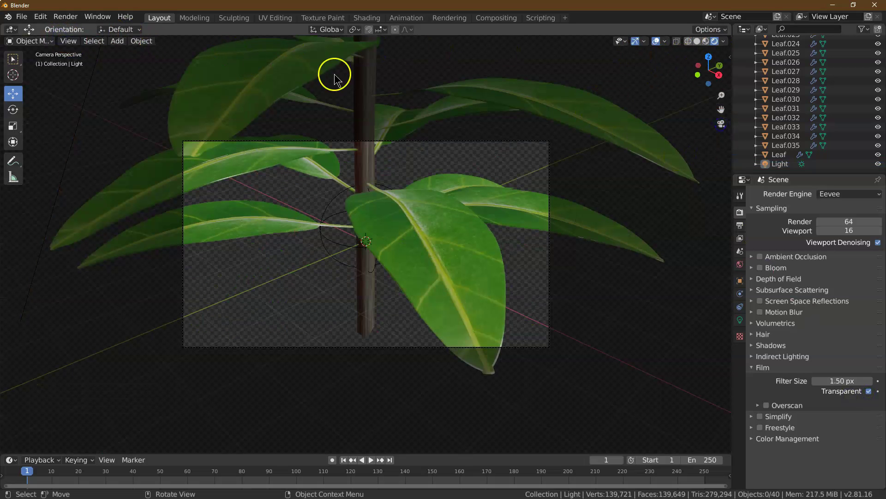
left_click(68, 41)
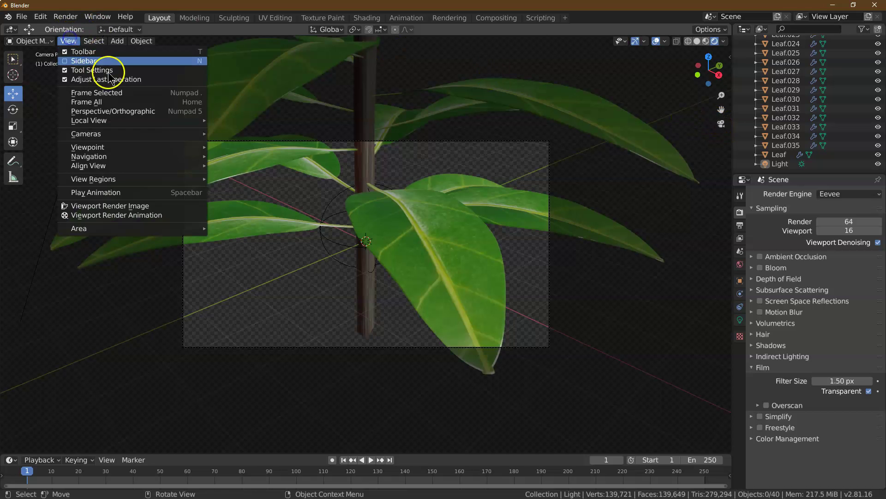
left_click(108, 60)
left_click(726, 104)
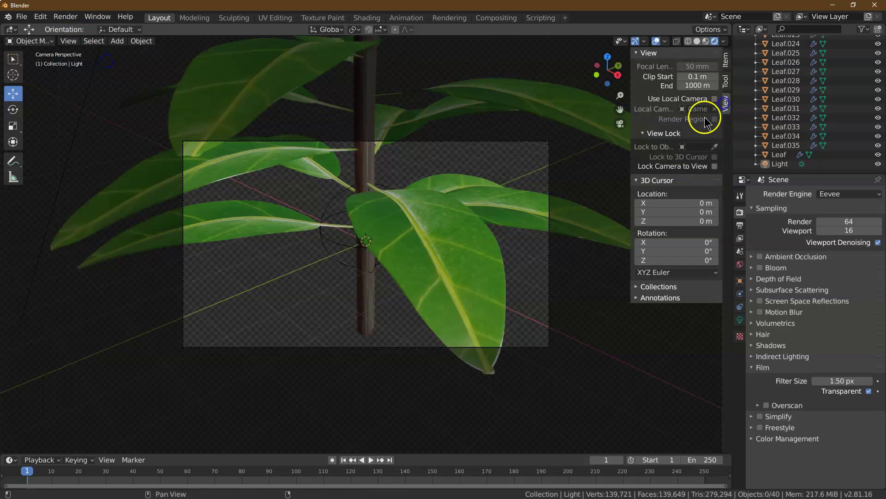
left_click_drag(620, 96, 613, 168)
left_click_drag(614, 85, 635, 80)
mouse_move(620, 109)
left_mouse_down()
mouse_move(602, 133)
mouse_move(621, 107)
mouse_move(620, 122)
left_mouse_up()
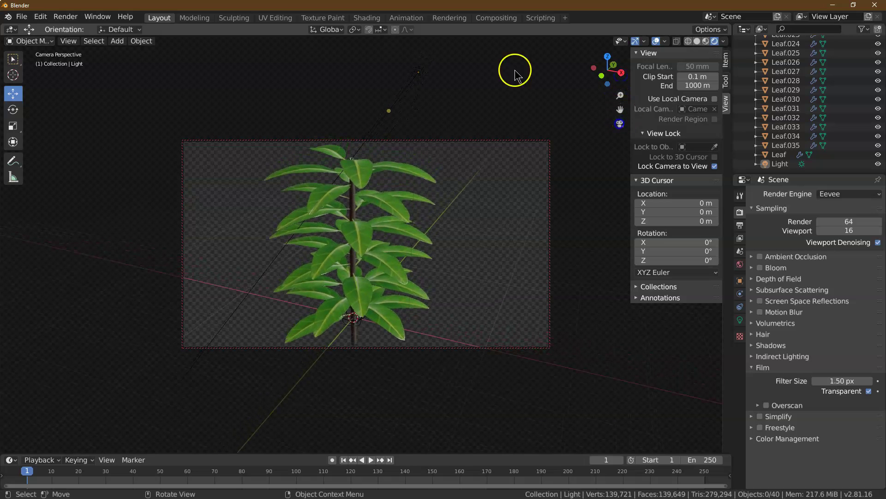
Render a still image of the plant from the camera and show the full frame.
left_click(65, 17)
left_click(72, 27)
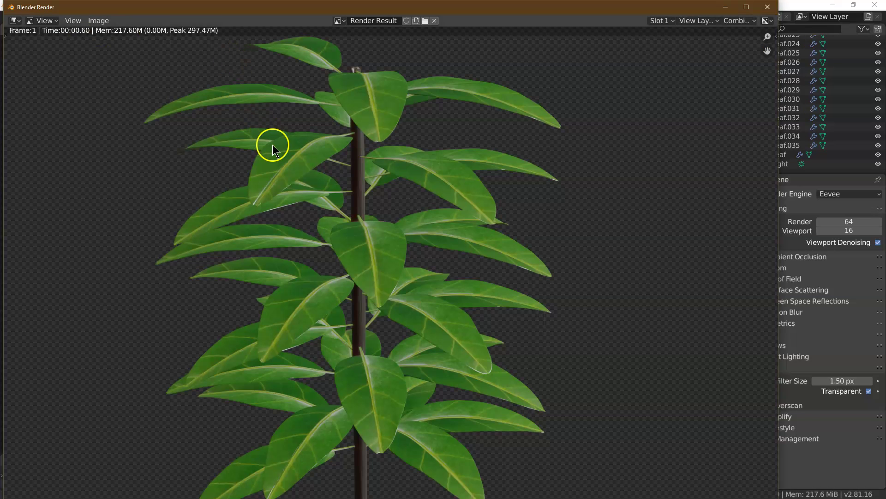
scroll(273, 151, "down", 1)
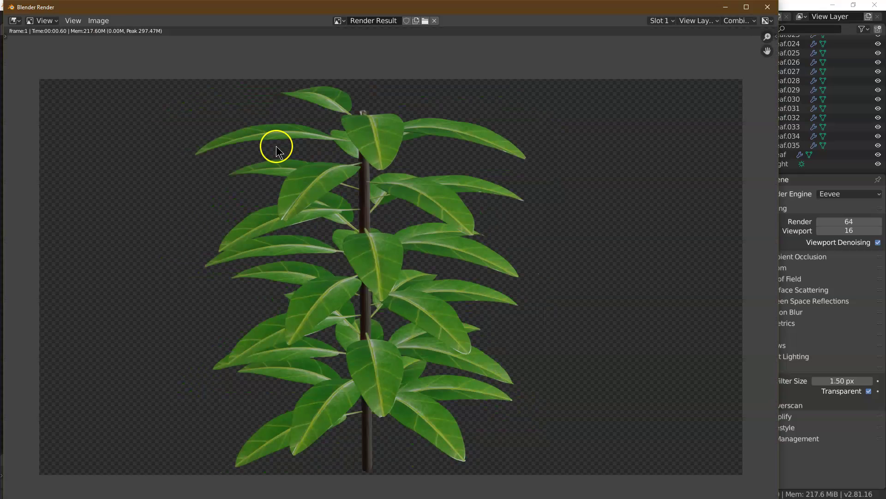